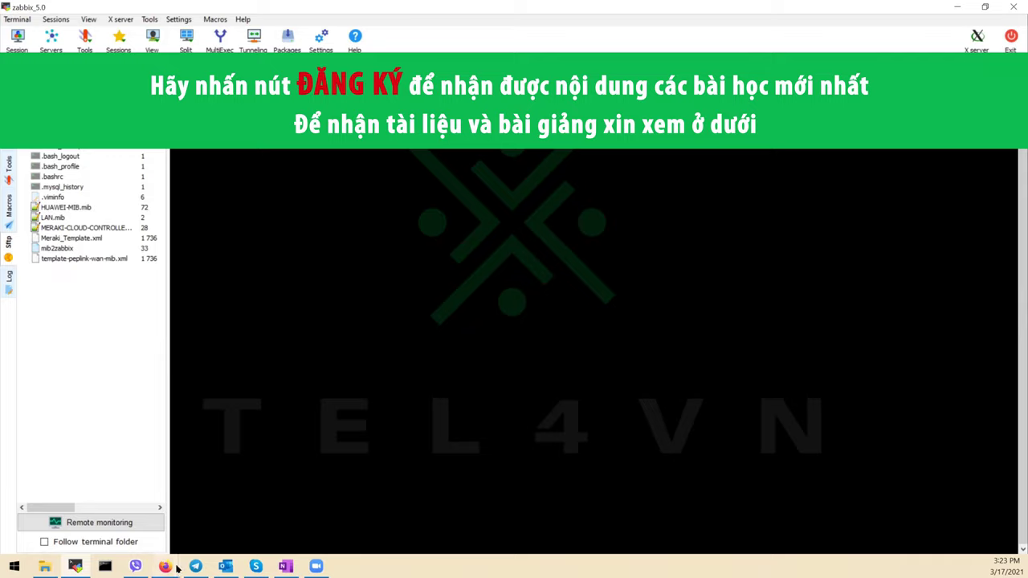
Step: Cancel the unfinished new item in the Zabbix item form
{"action": "mouse_move", "coordinate": [165, 566]}
{"action": "left_click", "coordinate": [321, 514]}
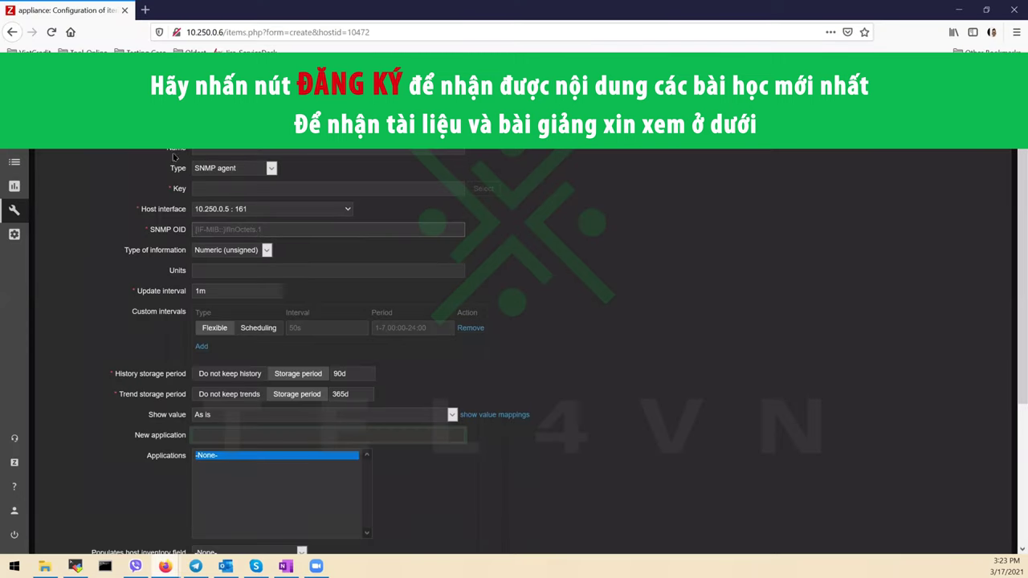
{"action": "scroll", "coordinate": [448, 381], "scroll_direction": "down", "scroll_amount": 5}
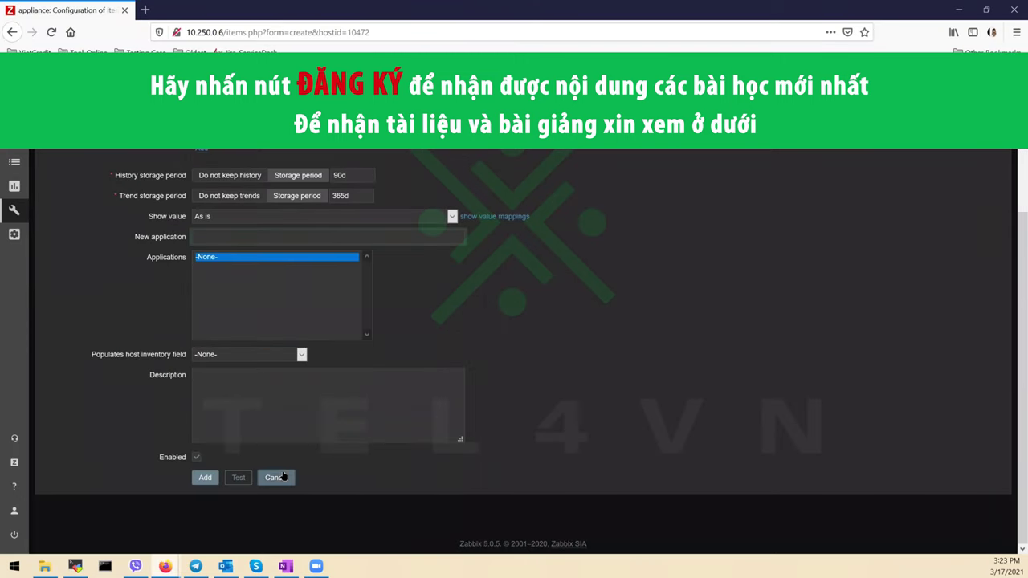
{"action": "left_click", "coordinate": [276, 477]}
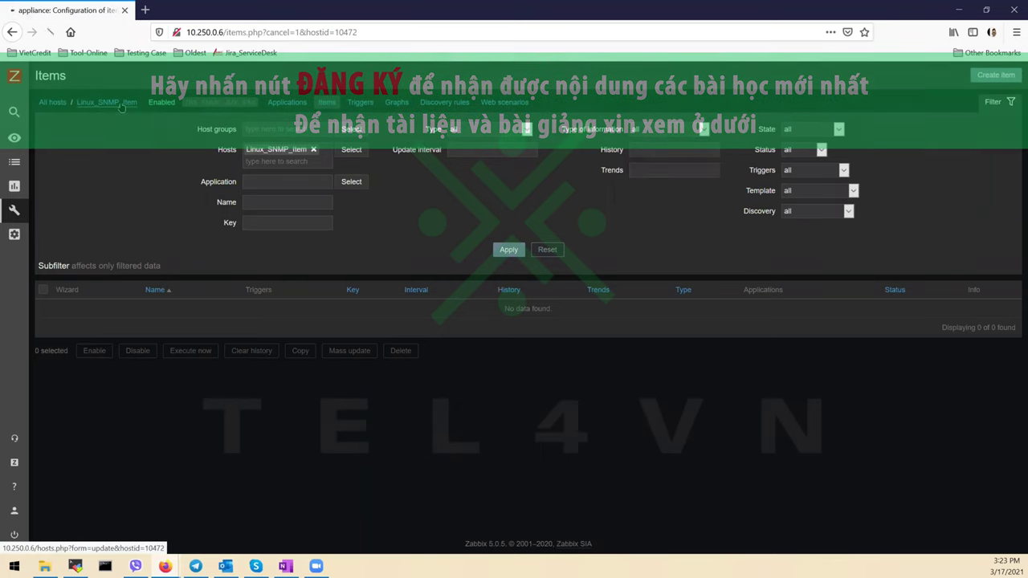
Step: Copy the SNMP community from Linux_SNMP_Item's SNMP interface into the terminal's snmpwalk command
{"action": "left_click", "coordinate": [118, 104]}
{"action": "left_click", "coordinate": [200, 239]}
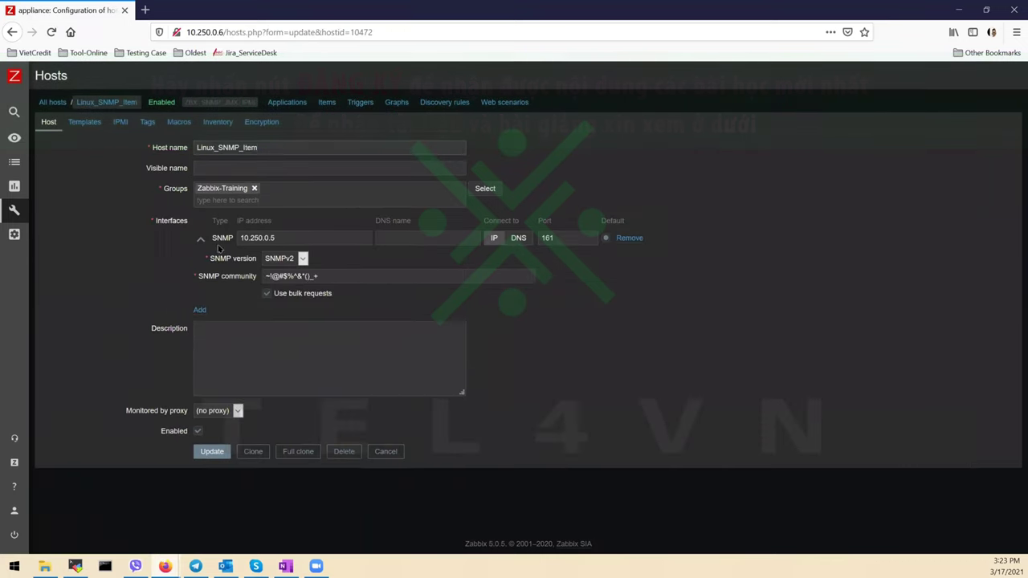
{"action": "left_click_drag", "start_coordinate": [343, 277], "coordinate": [215, 275]}
{"action": "key", "text": "ctrl+c"}
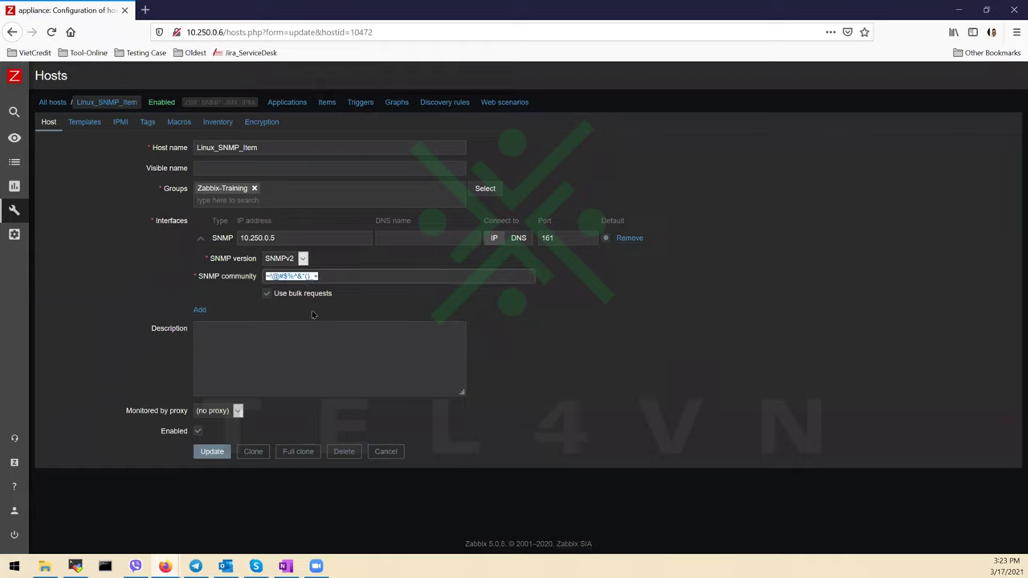
{"action": "key", "text": "alt+Tab"}
{"action": "right_click", "coordinate": [375, 219]}
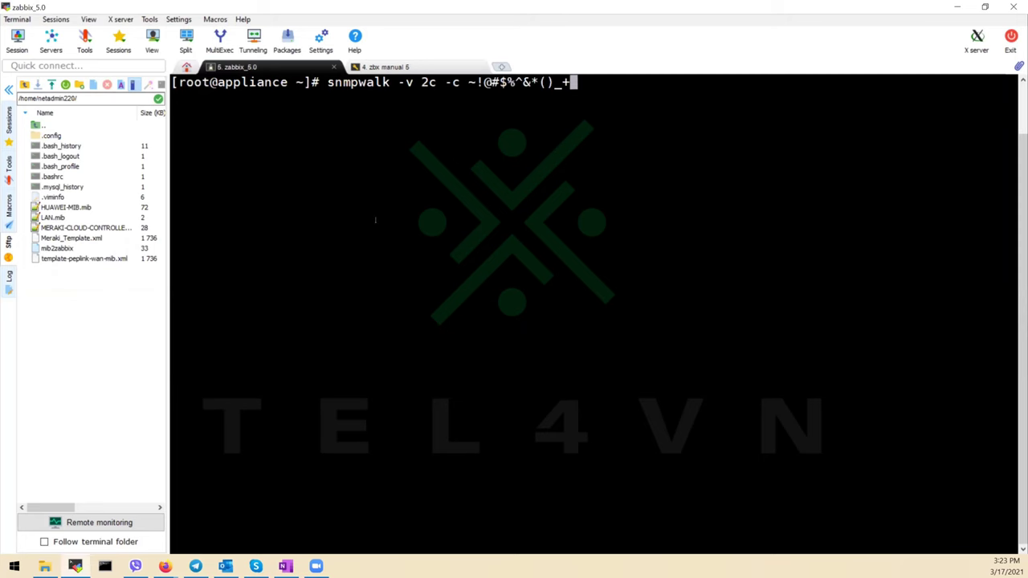
Step: Run the snmpwalk against 10.250.0.5, which bash rejects with 'event not found'
{"action": "type", "text": "10.250.0.6"}
{"action": "key", "text": "BackSpace"}
{"action": "type", "text": "5"}
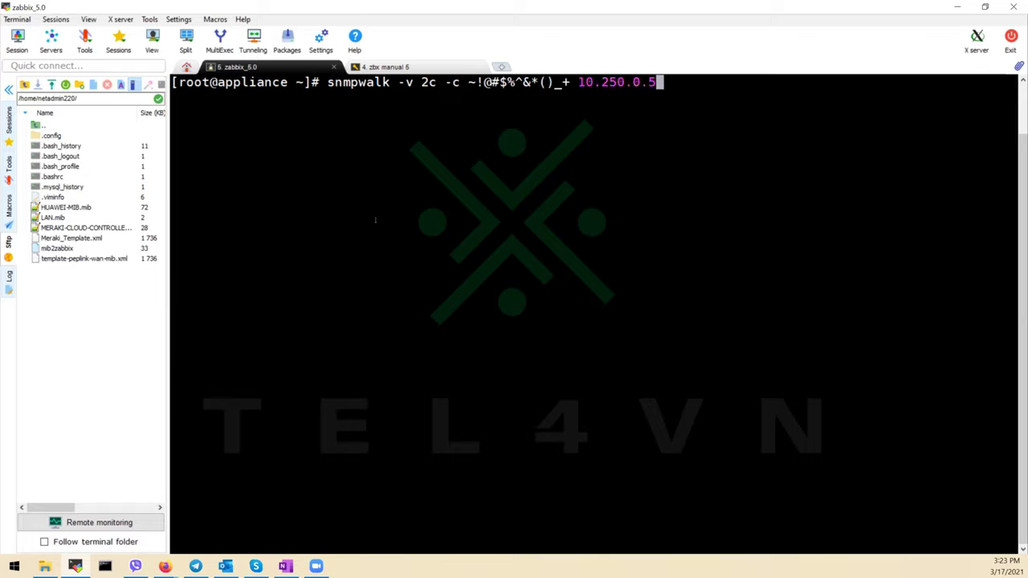
{"action": "key", "text": "Return"}
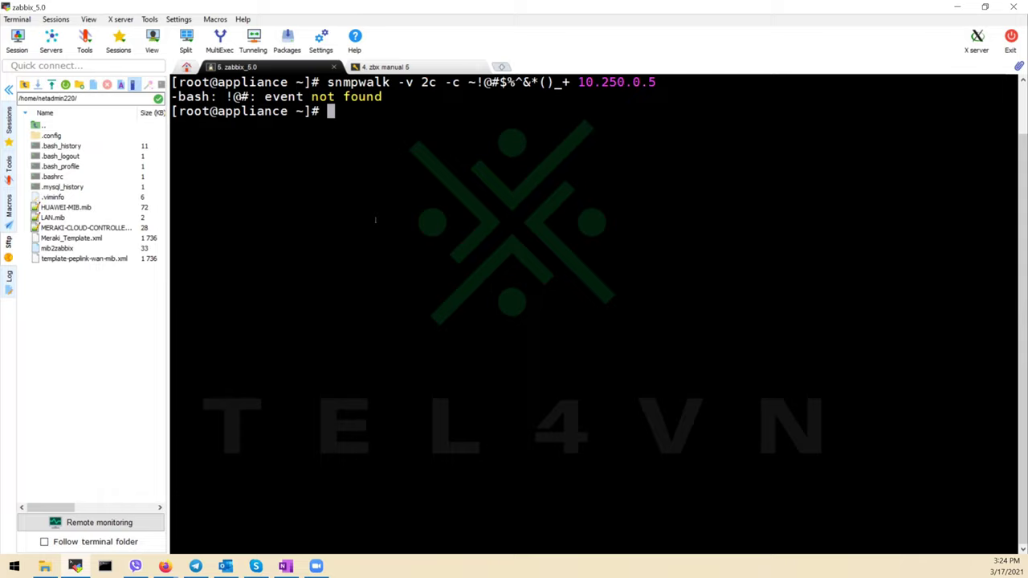
Step: Clear the prompt and switch to the '4. zbx manual 5' session
{"action": "type", "text": "clear"}
{"action": "key", "text": "Up"}
{"action": "key", "text": "ctrl+u"}
{"action": "key", "text": "Down"}
{"action": "key", "text": "ctrl+u"}
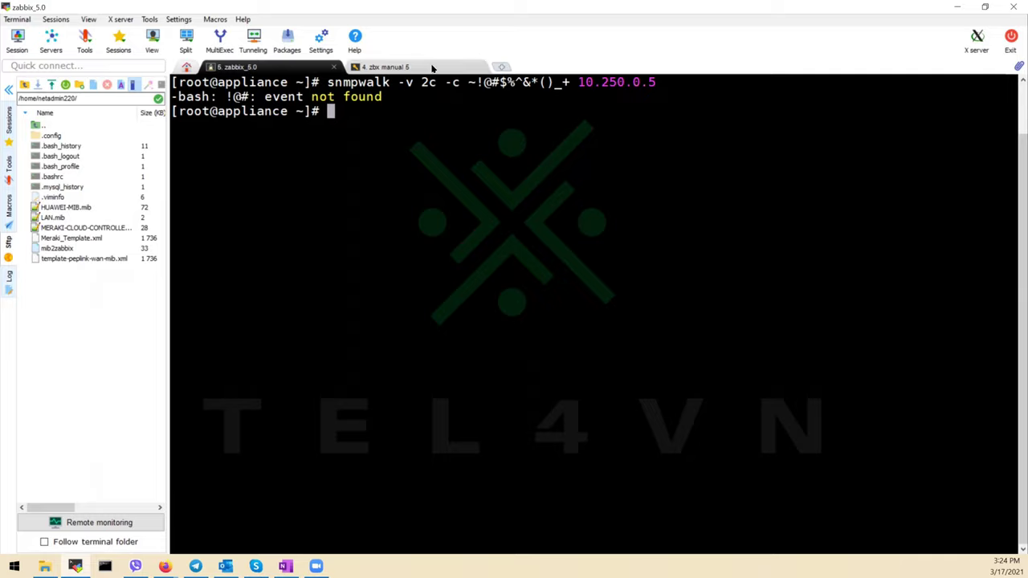
{"action": "left_click", "coordinate": [386, 67]}
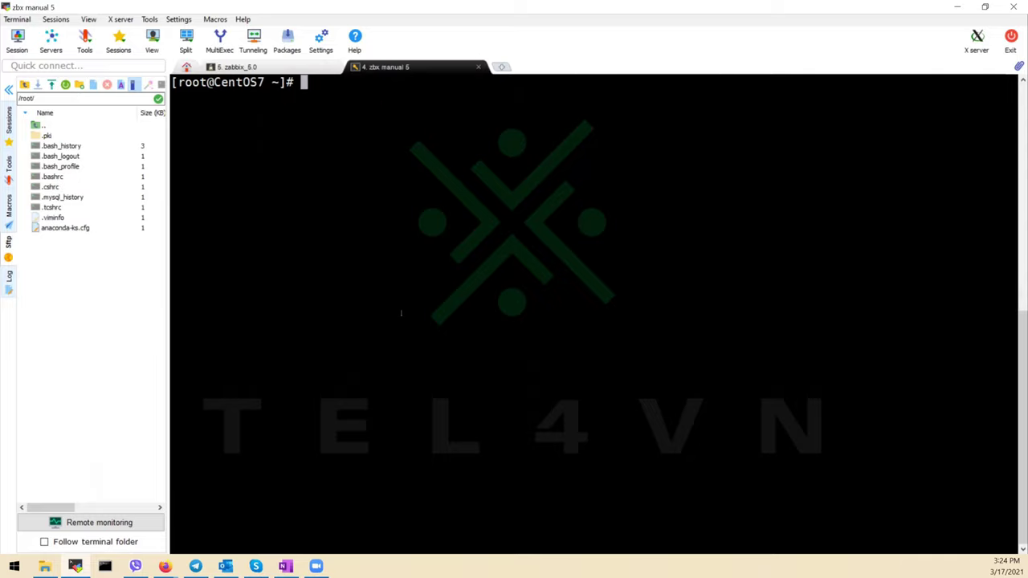
{"action": "type", "text": "vi /etc/snmp/sn"}
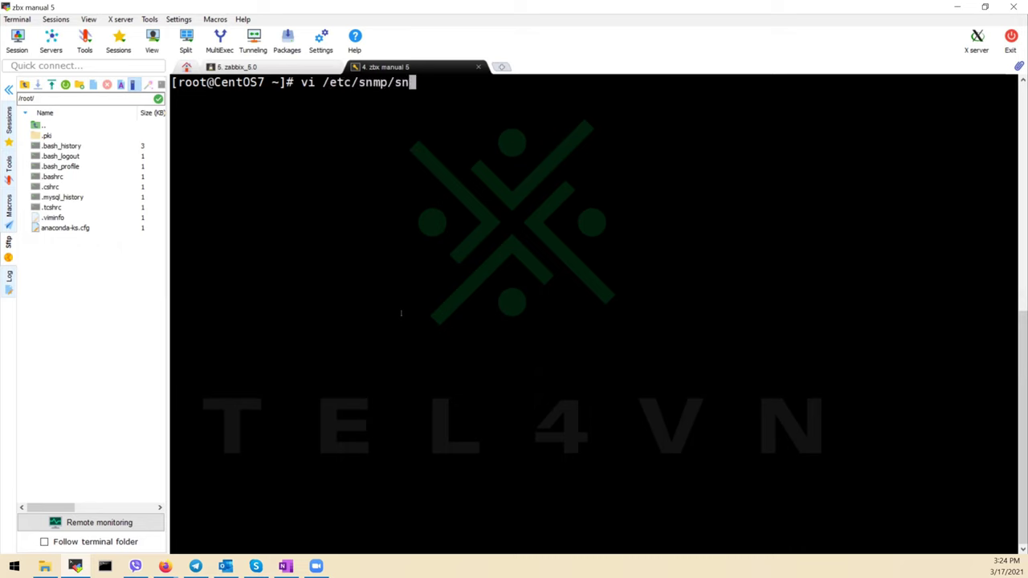
{"action": "type", "text": "mpd"}
{"action": "key", "text": "Tab"}
{"action": "key", "text": "Return"}
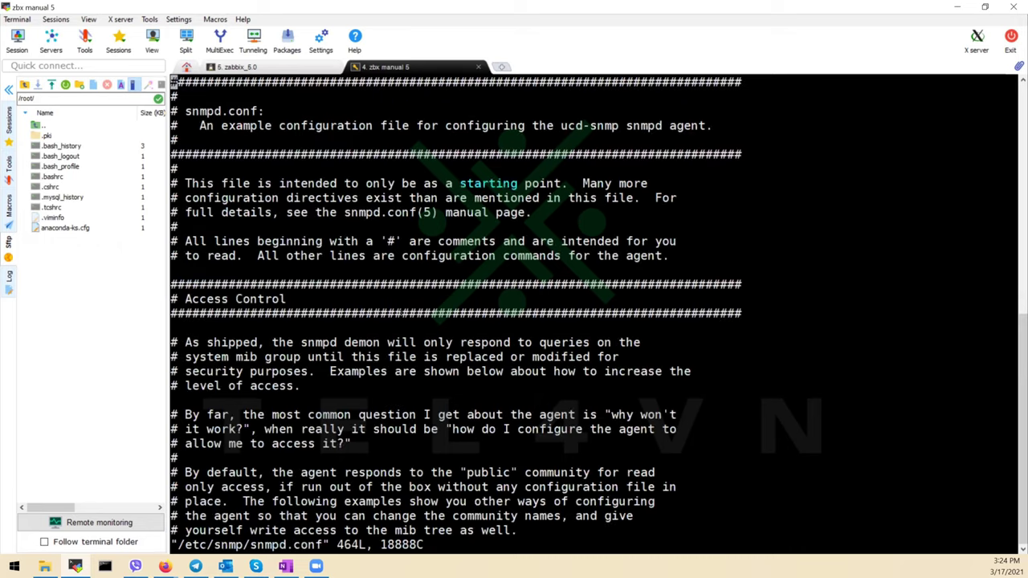
{"action": "type", "text": "/ro"}
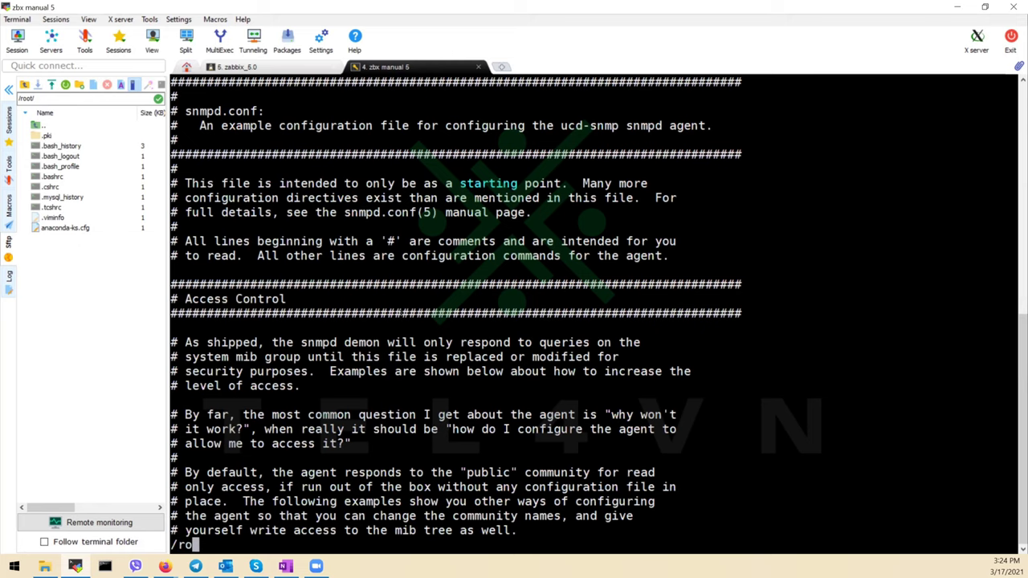
{"action": "type", "text": "community"}
{"action": "key", "text": "Return"}
{"action": "key", "text": "Right"}
{"action": "key", "text": "Right"}
{"action": "key", "text": "Right"}
{"action": "key", "text": "Right"}
{"action": "key", "text": "Right"}
{"action": "key", "text": "Right"}
{"action": "key", "text": "Right"}
{"action": "key", "text": "Right"}
{"action": "key", "text": "Right"}
{"action": "key", "text": "Right"}
{"action": "key", "text": "Right"}
{"action": "key", "text": "Right"}
{"action": "key", "text": "Right"}
{"action": "key", "text": "Right"}
{"action": "key", "text": "Right"}
{"action": "key", "text": "Right"}
{"action": "key", "text": "Right"}
{"action": "key", "text": "Right"}
{"action": "key", "text": "Right"}
{"action": "key", "text": "Right"}
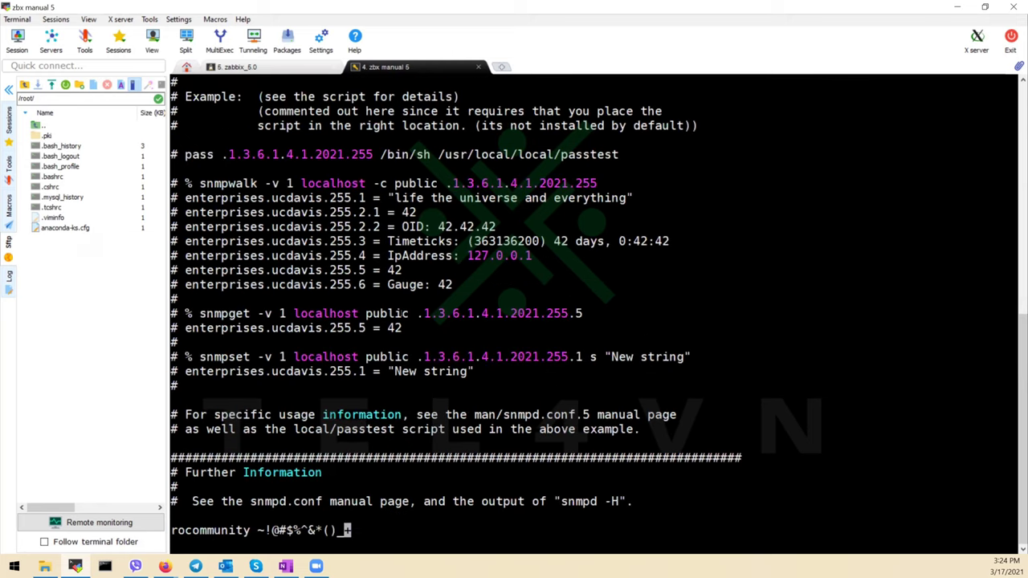
{"action": "key", "text": "a"}
{"action": "key", "text": "BackSpace"}
{"action": "key", "text": "BackSpace"}
{"action": "key", "text": "BackSpace"}
{"action": "key", "text": "BackSpace"}
{"action": "key", "text": "BackSpace"}
{"action": "key", "text": "BackSpace"}
{"action": "key", "text": "BackSpace"}
{"action": "key", "text": "BackSpace"}
{"action": "key", "text": "BackSpace"}
{"action": "key", "text": "BackSpace"}
{"action": "key", "text": "BackSpace"}
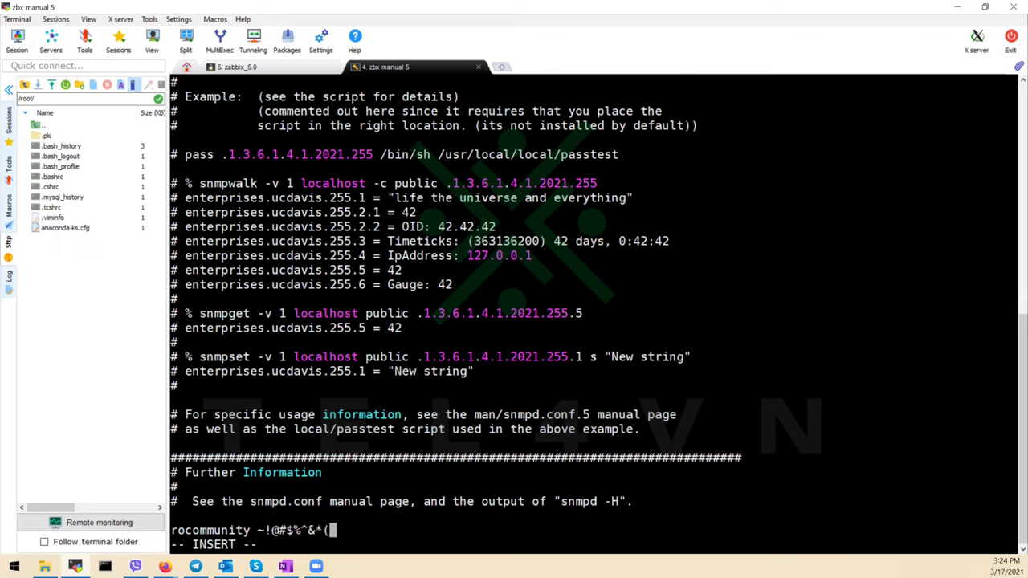
{"action": "key", "text": "BackSpace"}
{"action": "key", "text": "BackSpace"}
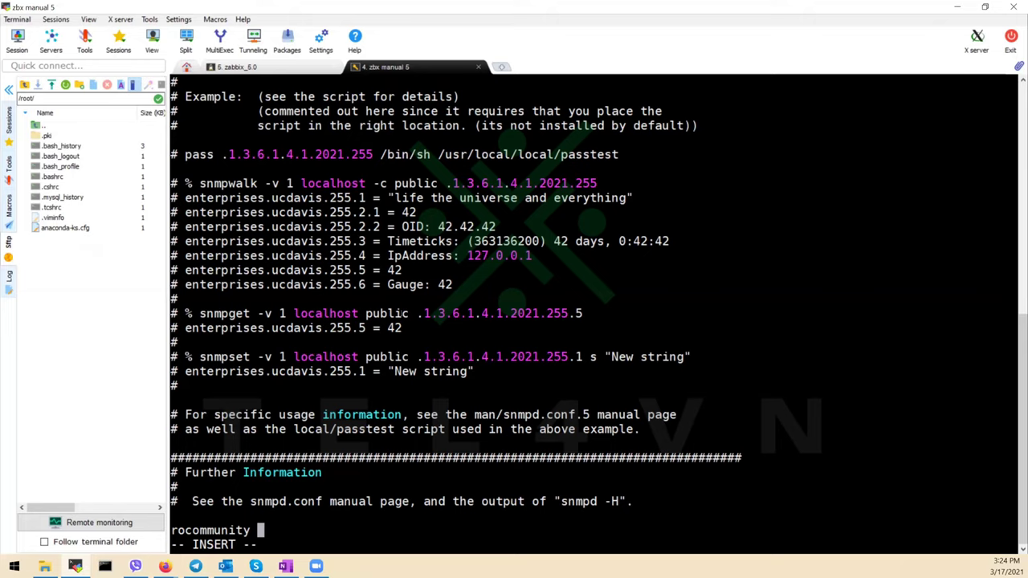
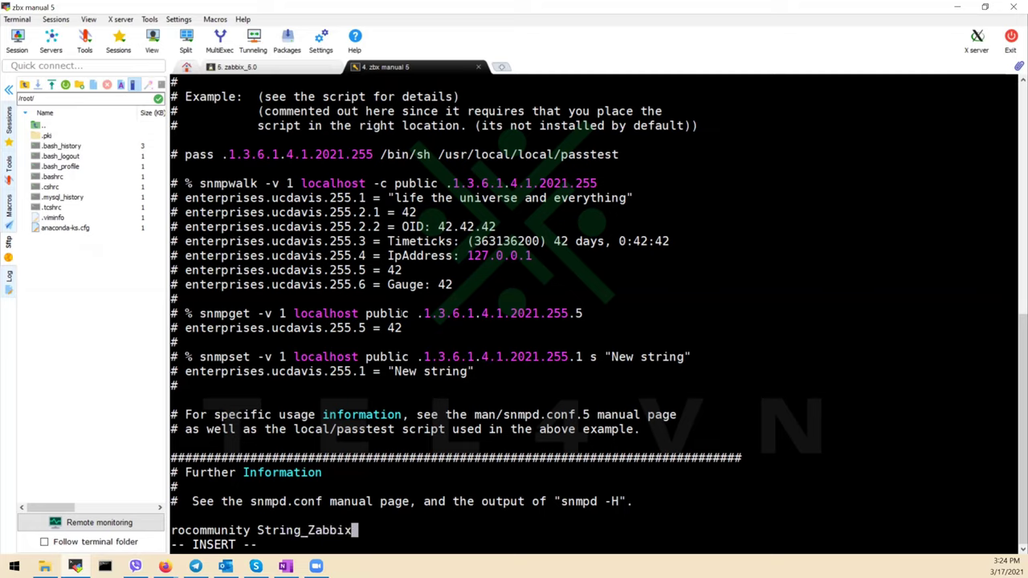
Step: Copy the new community string and save snmpd.conf with :wq
{"action": "left_click_drag", "start_coordinate": [259, 530], "coordinate": [353, 527]}
{"action": "key", "text": "ctrl+c"}
{"action": "key", "text": "Escape"}
{"action": "type", "text": ":wq"}
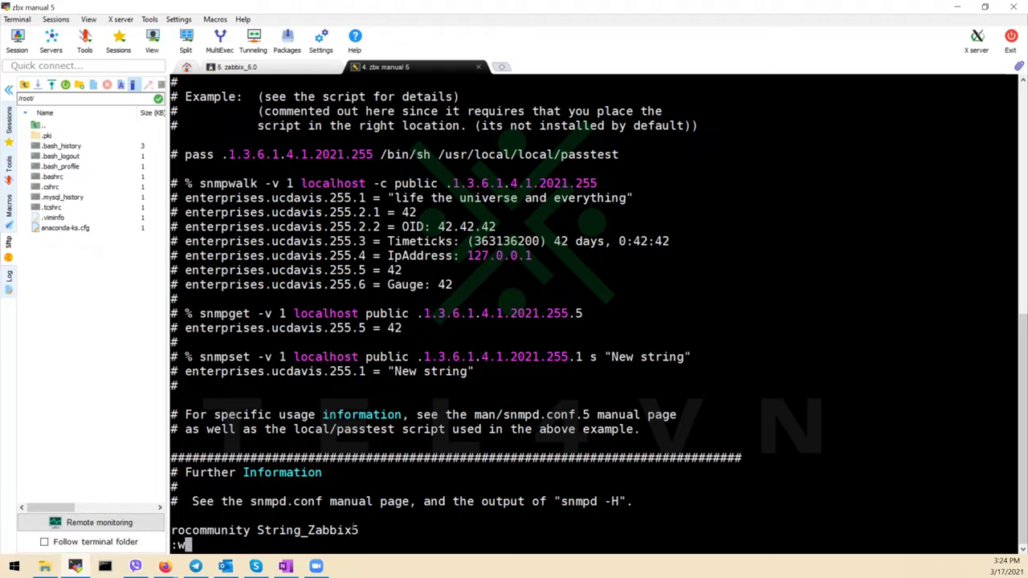
{"action": "key", "text": "Return"}
Step: Restart snmpd by turning the recalled systemctl start snmpd into restart
{"action": "key", "text": "Up"}
{"action": "key", "text": "Up"}
{"action": "key", "text": "Up"}
{"action": "key", "text": "Up"}
{"action": "key", "text": "Up"}
{"action": "key", "text": "Up"}
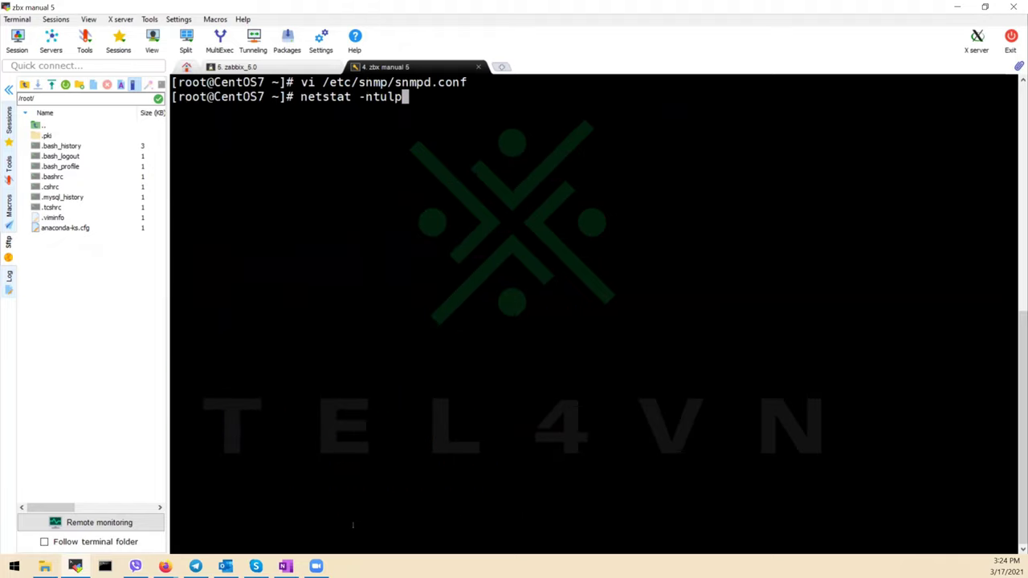
{"action": "key", "text": "Up"}
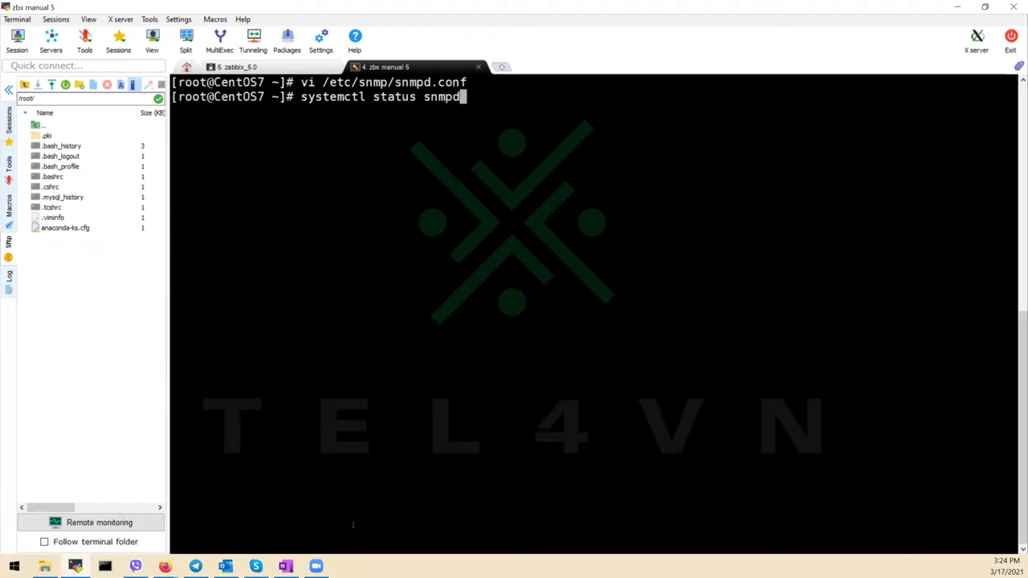
{"action": "key", "text": "Up"}
{"action": "key", "text": "Left"}
{"action": "key", "text": "Left"}
{"action": "key", "text": "Left"}
{"action": "key", "text": "Left"}
{"action": "key", "text": "Left"}
{"action": "key", "text": "Left"}
{"action": "key", "text": "Left"}
{"action": "key", "text": "Left"}
{"action": "key", "text": "Left"}
{"action": "key", "text": "Left"}
{"action": "key", "text": "Left"}
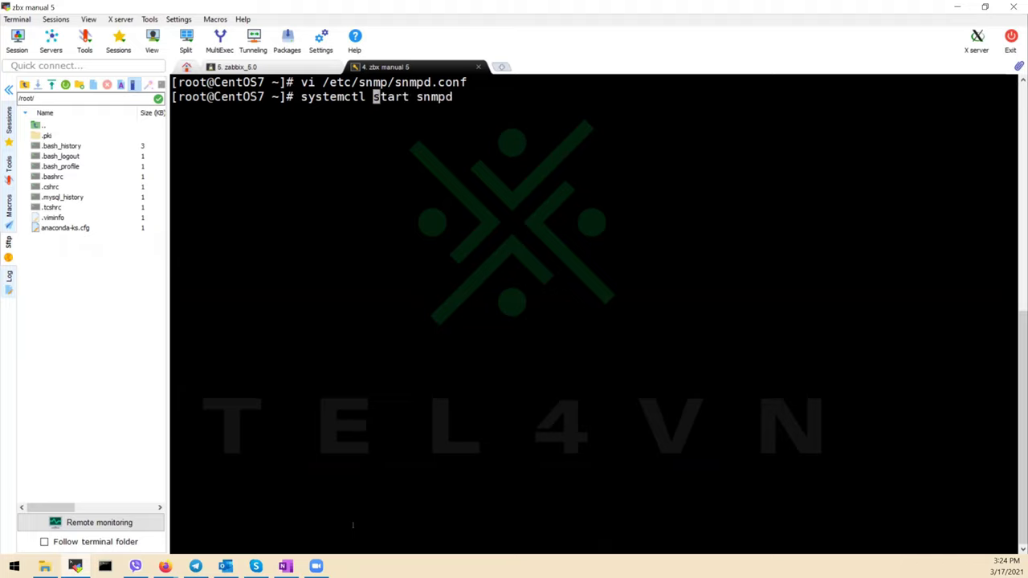
{"action": "type", "text": "re"}
{"action": "key", "text": "Return"}
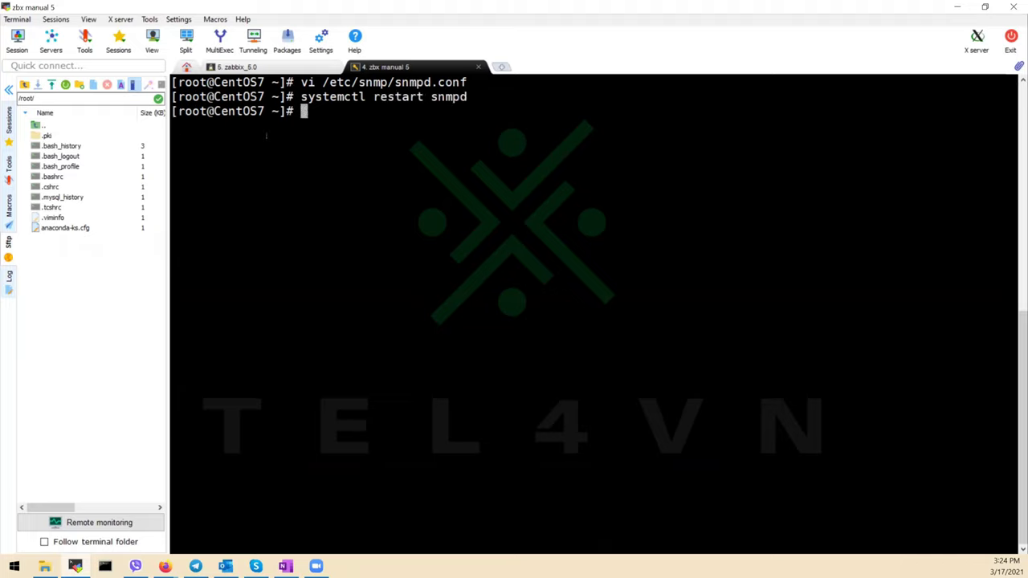
{"action": "key", "text": "ctrl+Tab"}
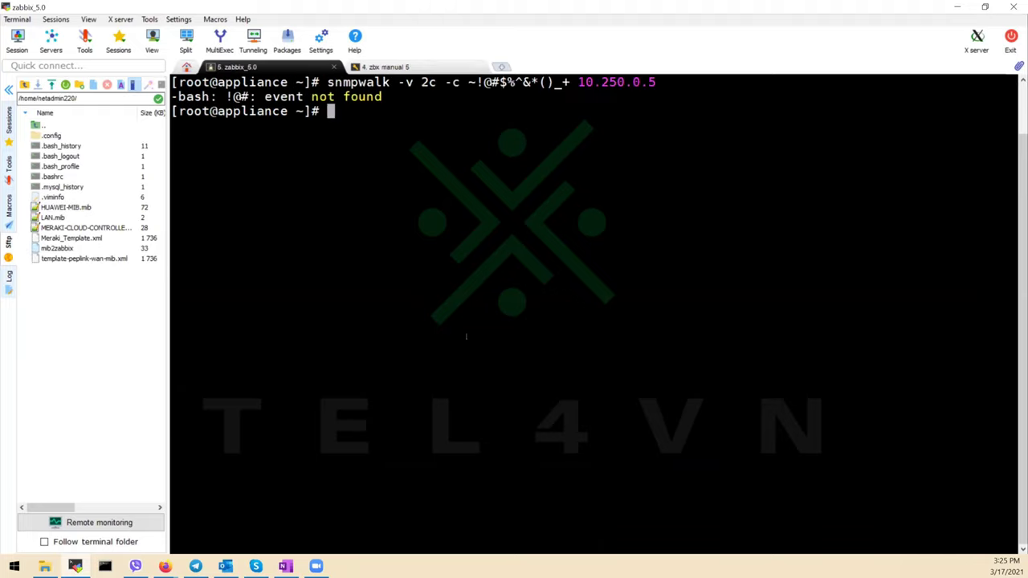
Step: Run snmpwalk -v 2c -c with the new community against 10.250.0.5, getting full MIB output
{"action": "type", "text": "clear"}
{"action": "key", "text": "BackSpace"}
{"action": "key", "text": "BackSpace"}
{"action": "key", "text": "BackSpace"}
{"action": "key", "text": "BackSpace"}
{"action": "key", "text": "BackSpace"}
{"action": "type", "text": "snmpwa"}
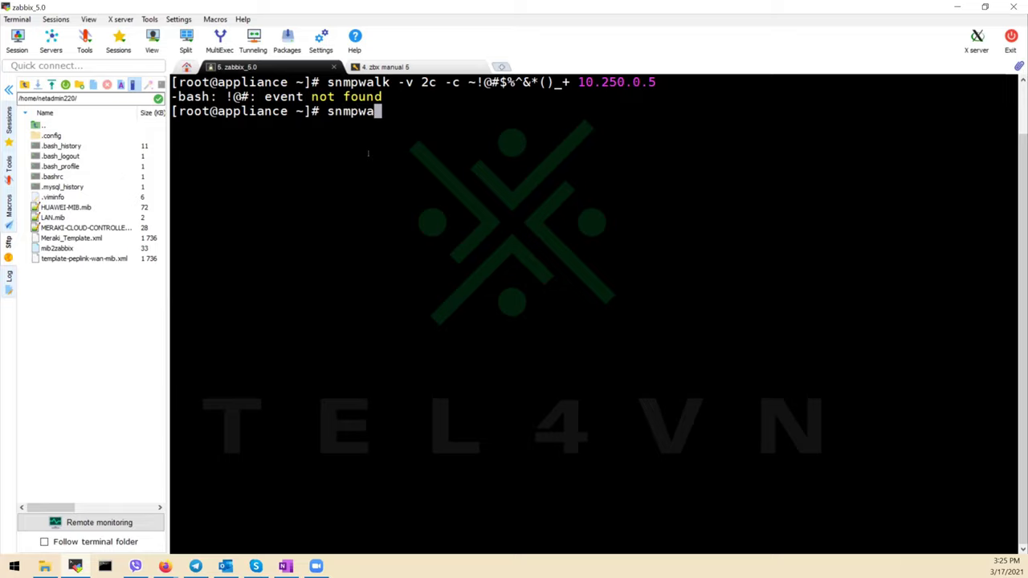
{"action": "type", "text": "lk -v 2c -c"}
{"action": "right_click", "coordinate": [368, 152]}
{"action": "type", "text": "1"}
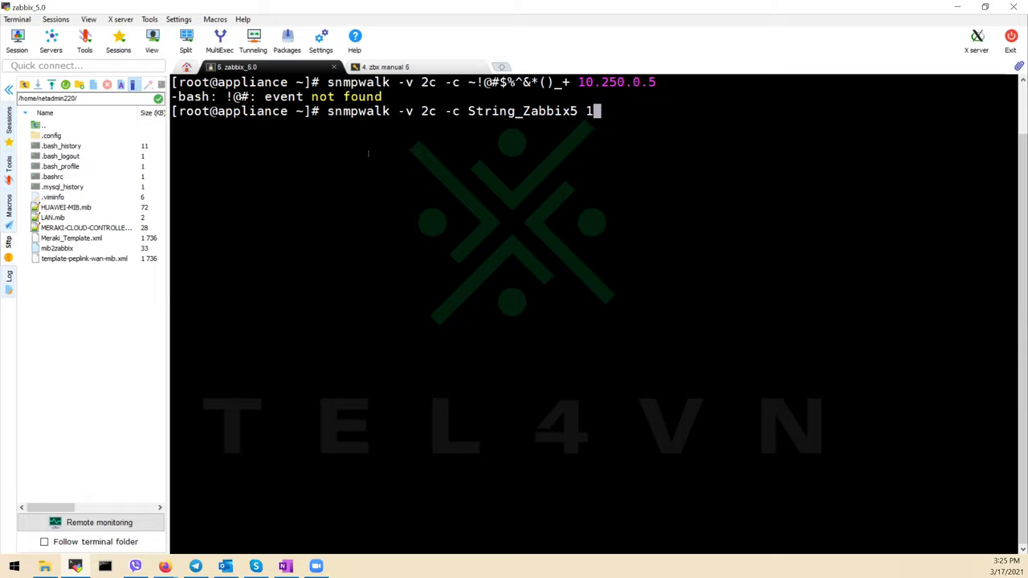
{"action": "type", "text": "0.250.0.5"}
{"action": "key", "text": "Return"}
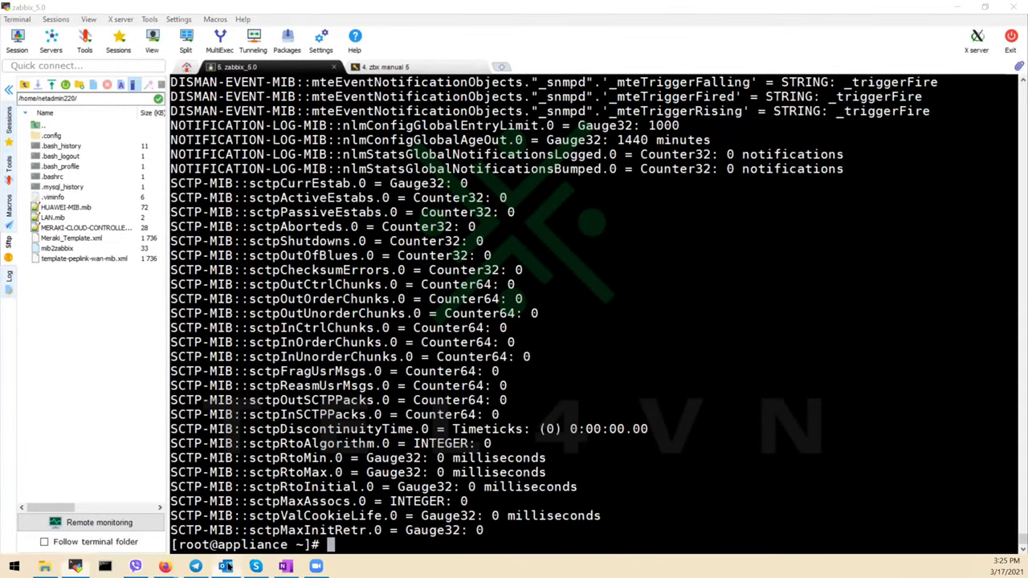
Step: Paste the new community string into Linux_SNMP_Item's SNMP community field and update the host
{"action": "mouse_move", "coordinate": [167, 566]}
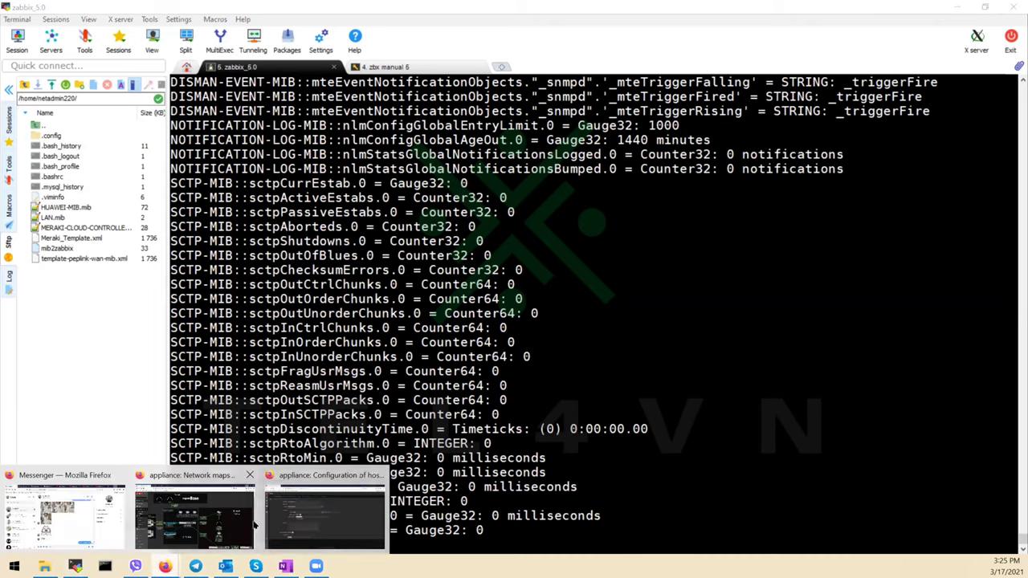
{"action": "left_click", "coordinate": [313, 520]}
{"action": "key", "text": "ctrl+v"}
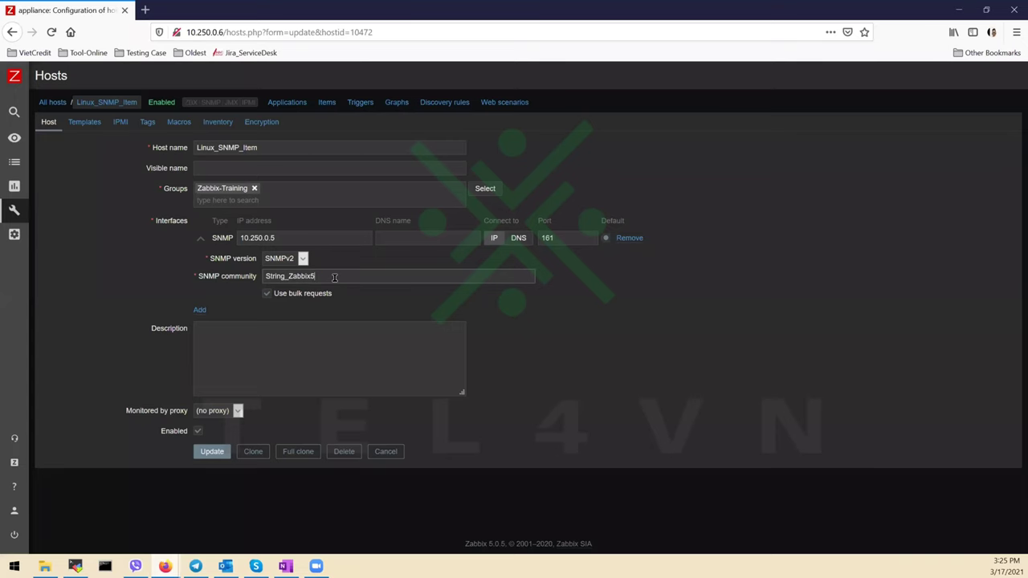
{"action": "left_click", "coordinate": [220, 456]}
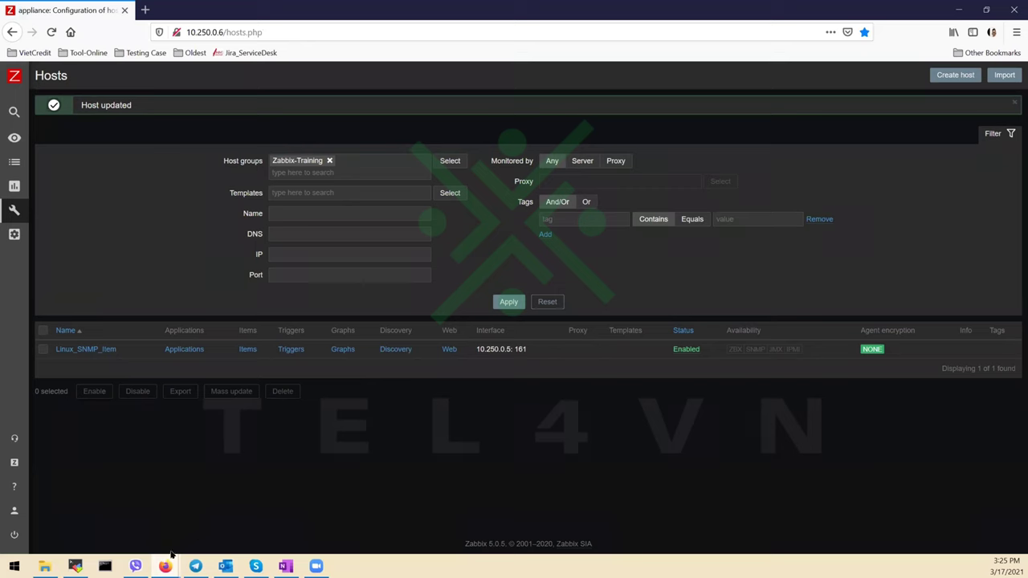
{"action": "left_click", "coordinate": [80, 567]}
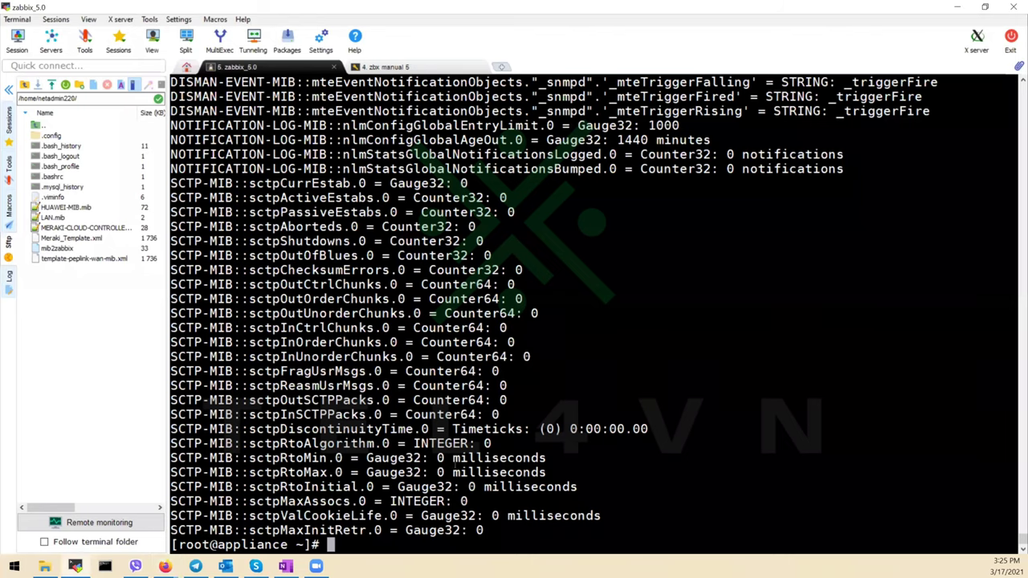
Step: Scroll back through the walk output to locate SNMPv2-MIB::sysName.0
{"action": "scroll", "coordinate": [594, 313], "scroll_direction": "up", "scroll_amount": 20}
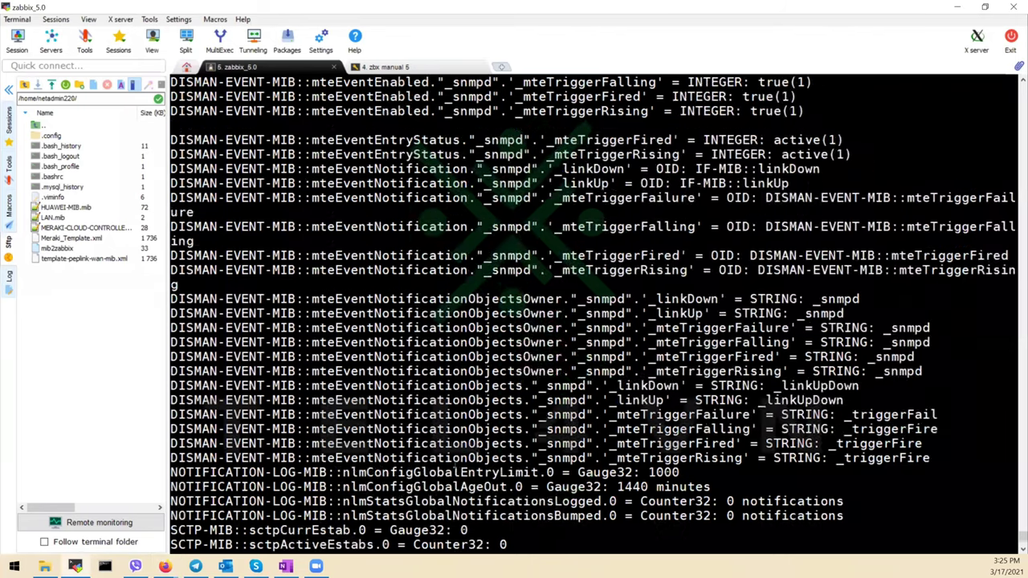
{"action": "scroll", "coordinate": [713, 417], "scroll_direction": "up", "scroll_amount": 7}
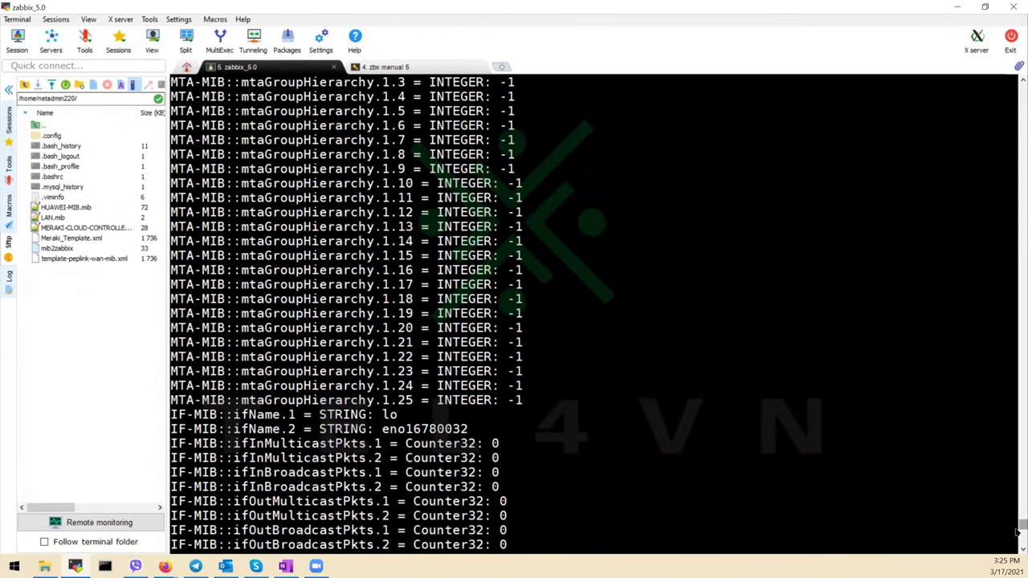
{"action": "left_click_drag", "start_coordinate": [1017, 530], "coordinate": [1017, 87]}
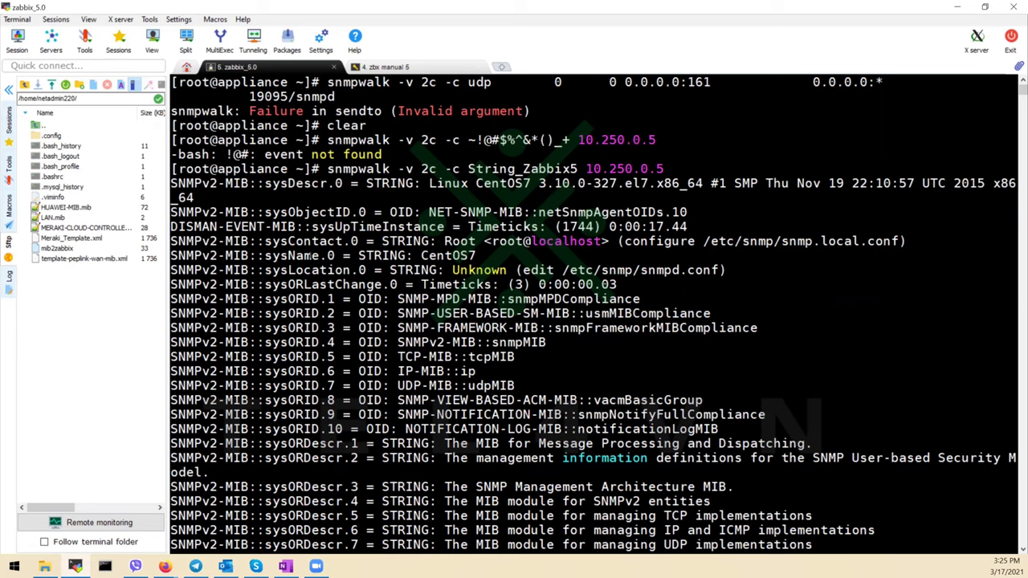
{"action": "left_click_drag", "start_coordinate": [171, 255], "coordinate": [334, 256]}
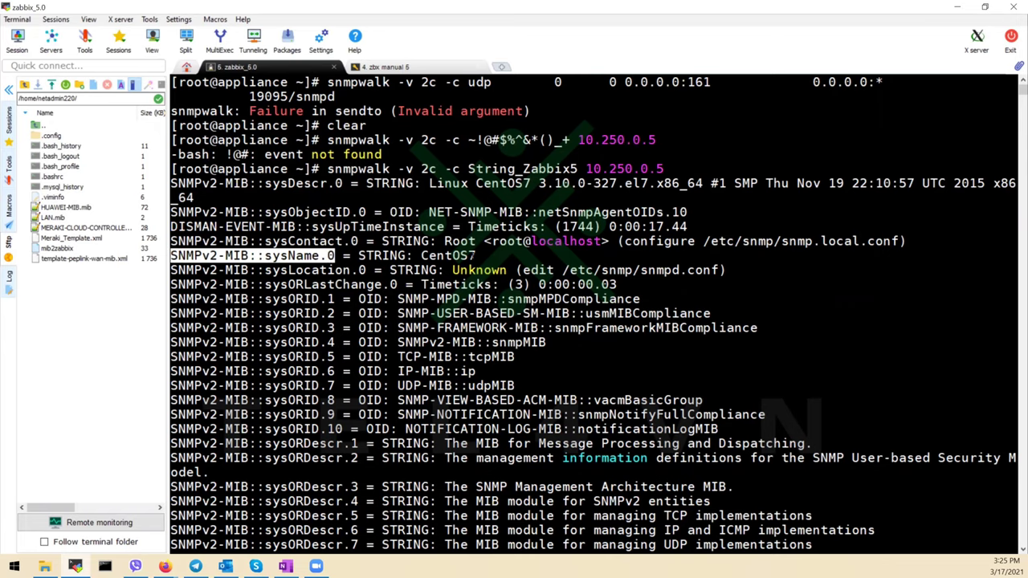
Step: Re-run the snmpwalk piped to '| grep sysName', returning CentOS7, then open the host's Items
{"action": "key", "text": "Up"}
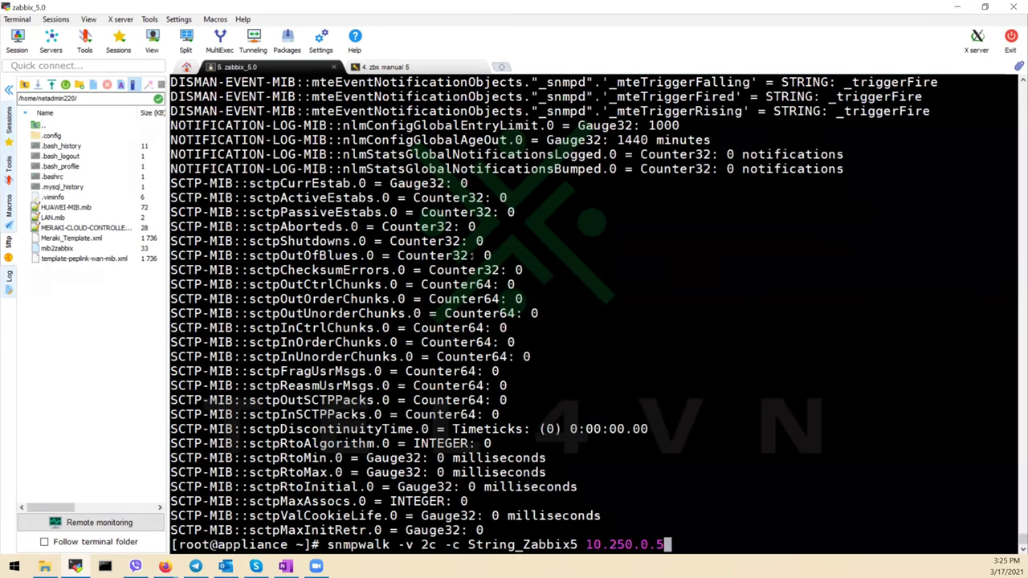
{"action": "type", "text": "| grep sysName"}
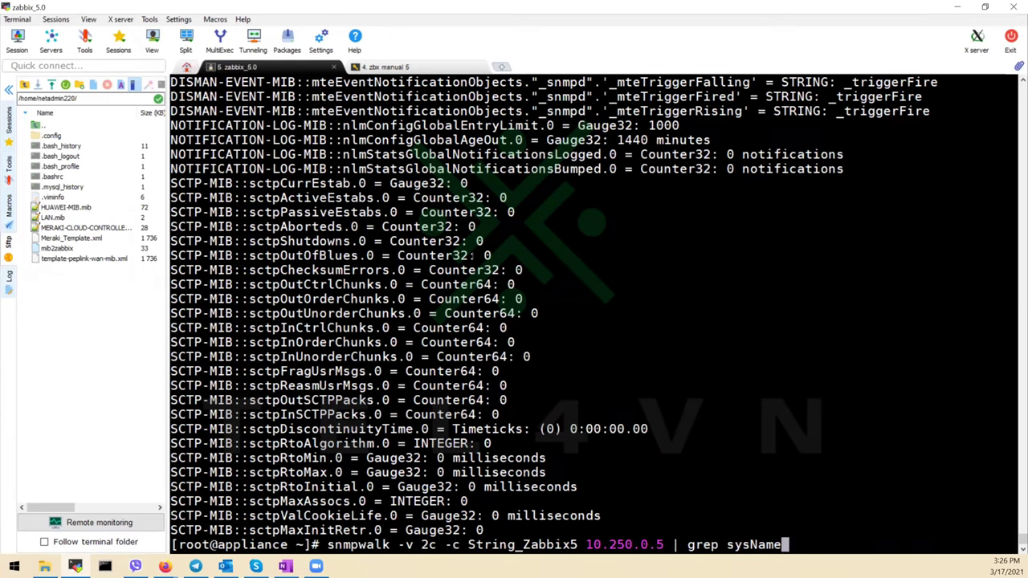
{"action": "key", "text": "Return"}
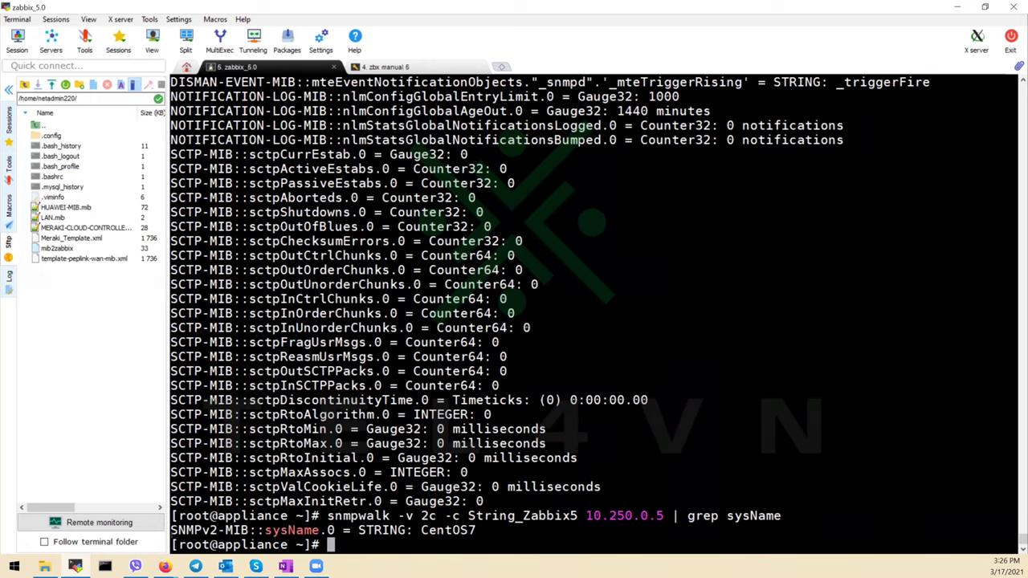
{"action": "left_click_drag", "start_coordinate": [170, 530], "coordinate": [427, 530]}
{"action": "left_click", "coordinate": [423, 536]}
{"action": "left_click_drag", "start_coordinate": [265, 530], "coordinate": [333, 533]}
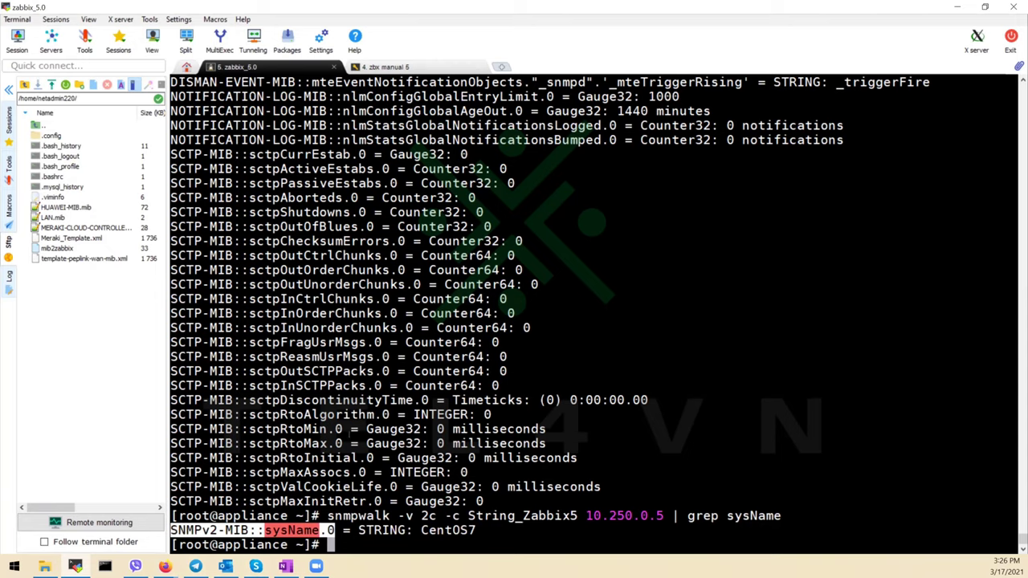
{"action": "left_click", "coordinate": [165, 566]}
{"action": "left_click", "coordinate": [248, 350]}
Step: Create an item named System Hostname of type SNMP agent with key hostname
{"action": "left_click", "coordinate": [995, 75]}
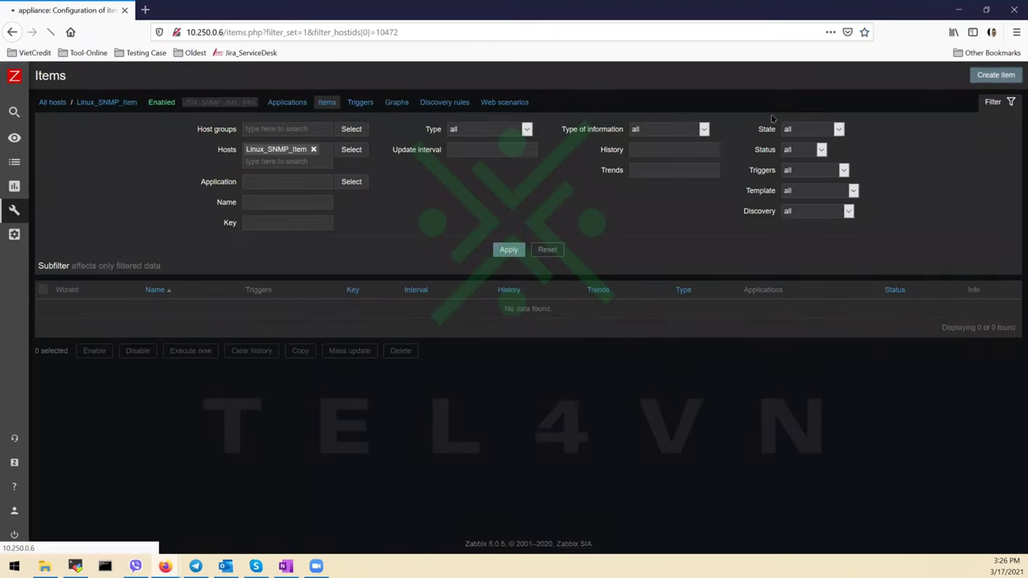
{"action": "left_click", "coordinate": [328, 149]}
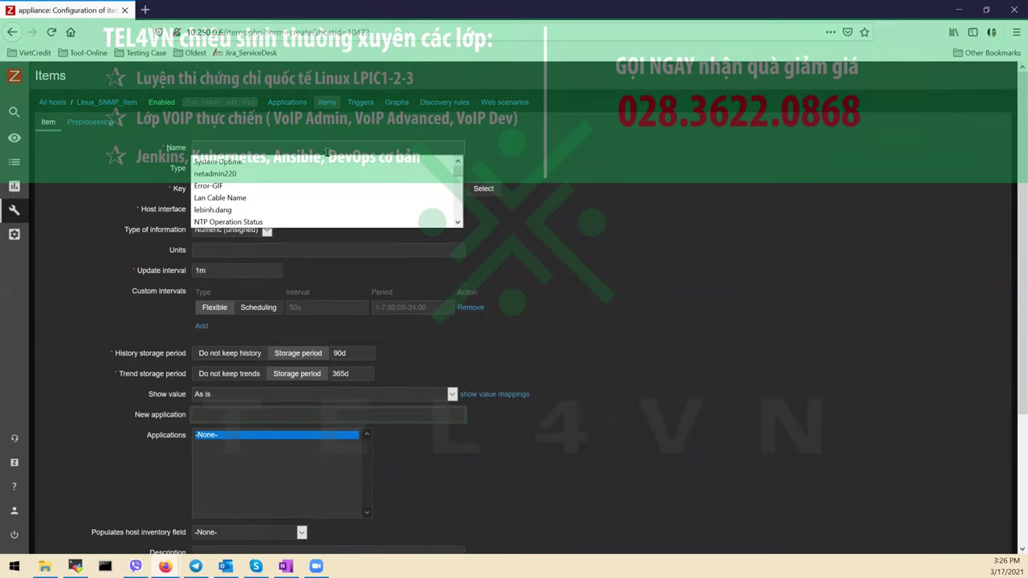
{"action": "type", "text": "Sys"}
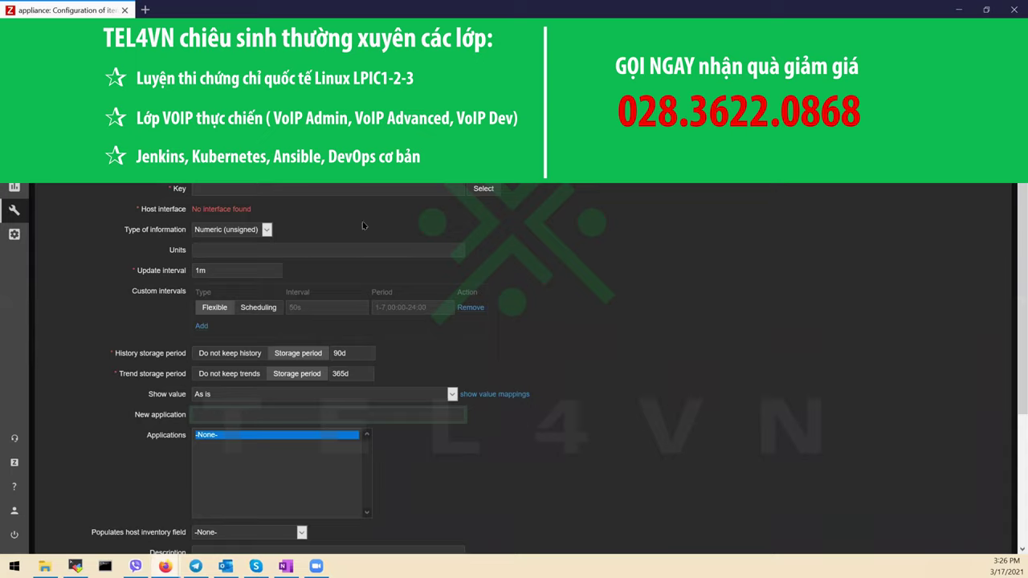
{"action": "left_click", "coordinate": [241, 169]}
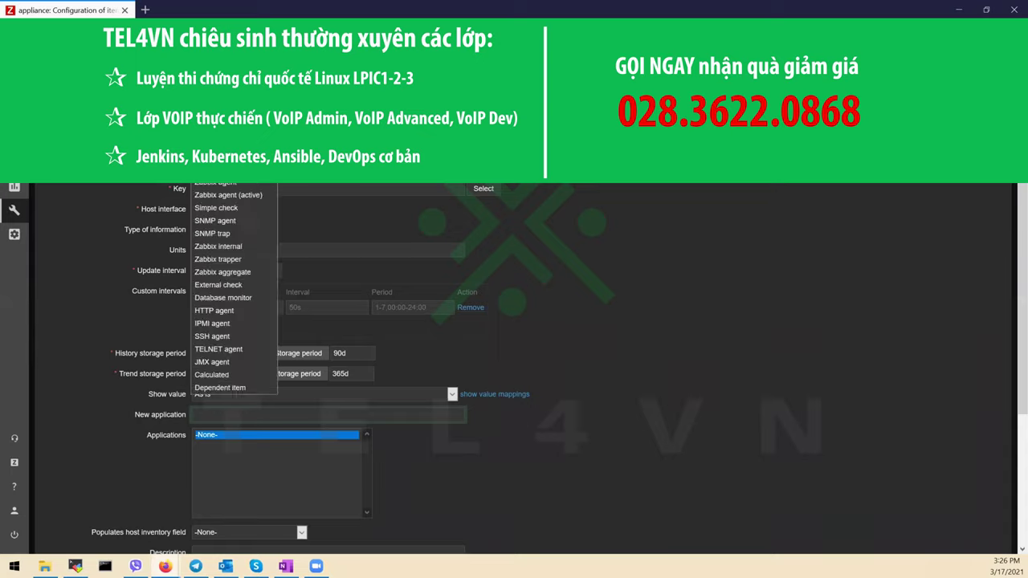
{"action": "left_click", "coordinate": [252, 221]}
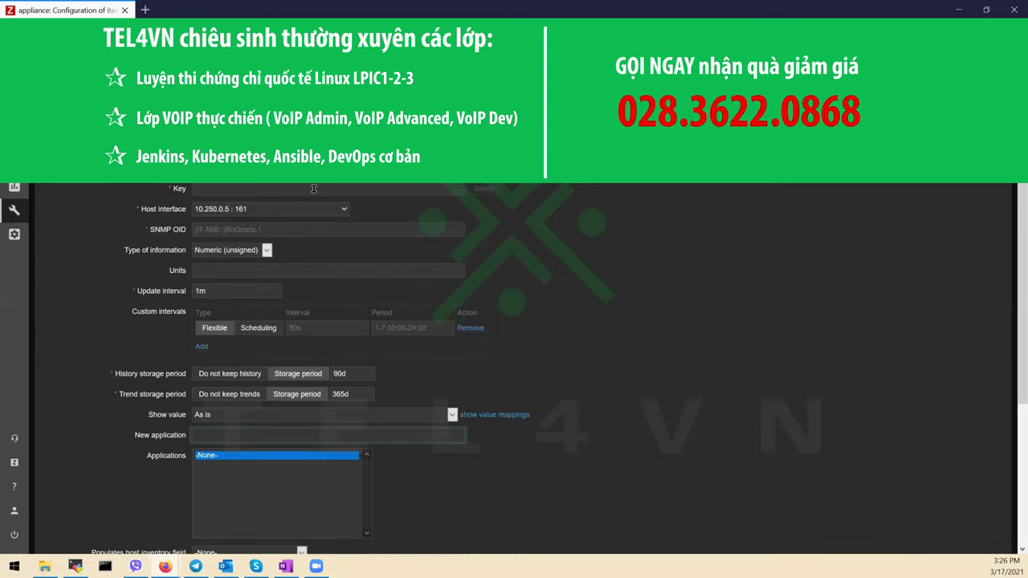
{"action": "left_click", "coordinate": [259, 189]}
{"action": "type", "text": "hostname"}
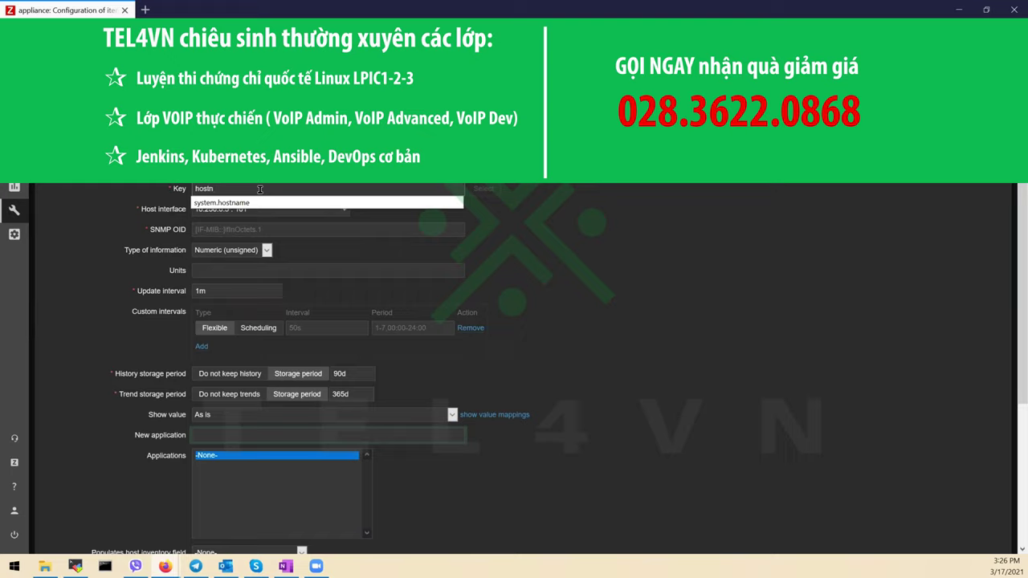
{"action": "left_click", "coordinate": [102, 230]}
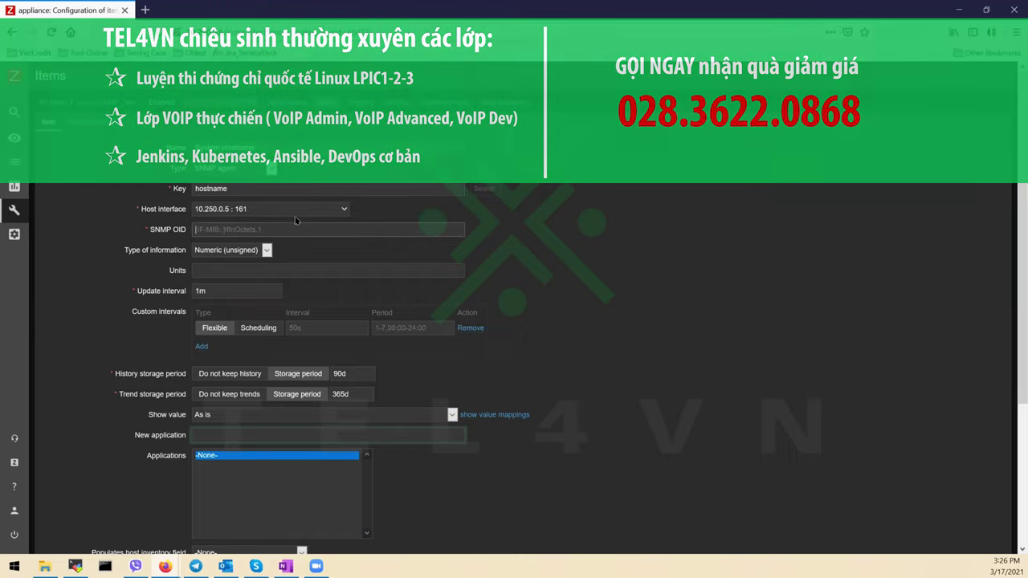
Step: Check snmptranslate -h for the option that prints OIDs numerically
{"action": "key", "text": "alt+Tab"}
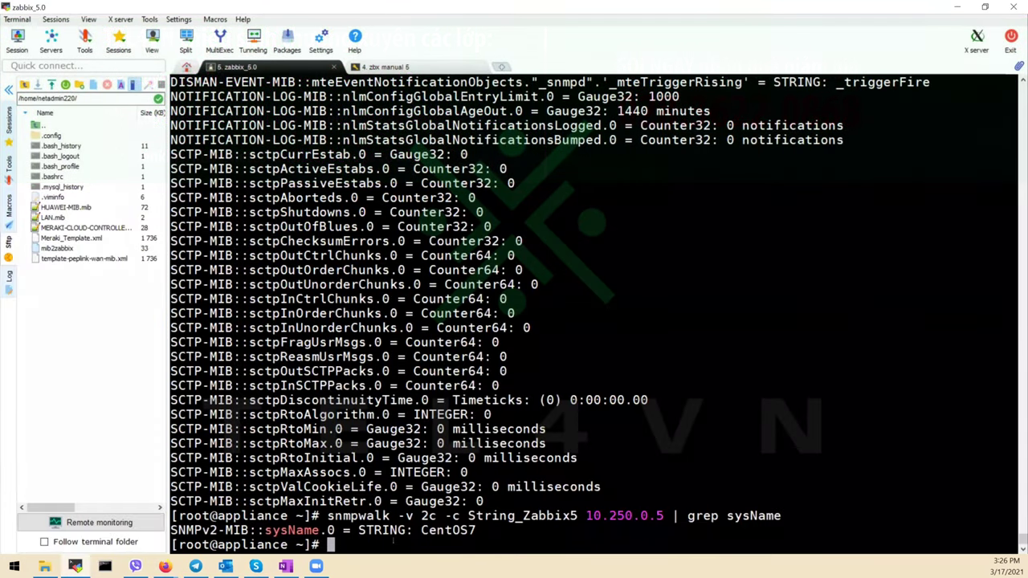
{"action": "type", "text": "snmptra"}
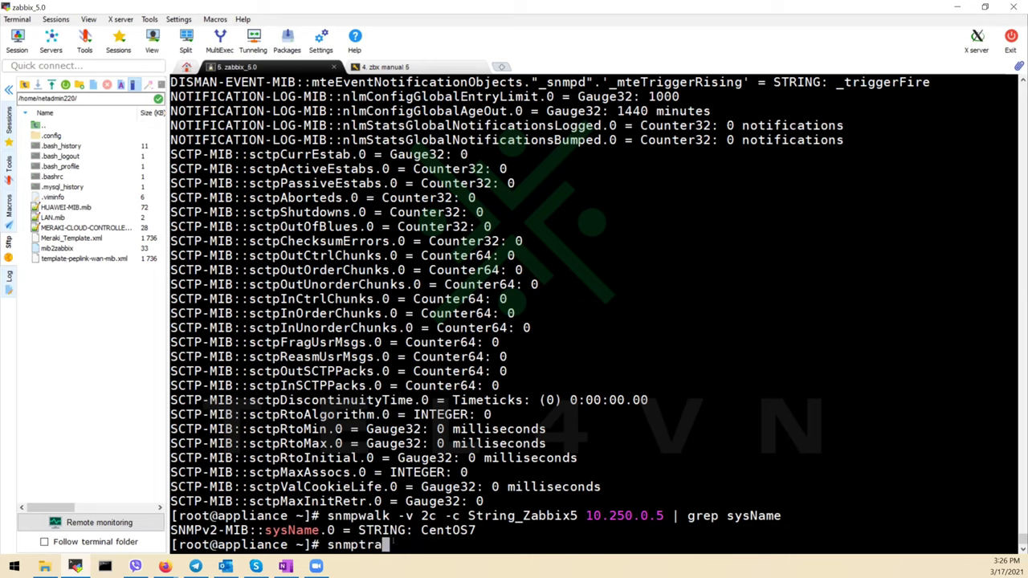
{"action": "key", "text": "Tab"}
{"action": "type", "text": "-h"}
{"action": "key", "text": "Return"}
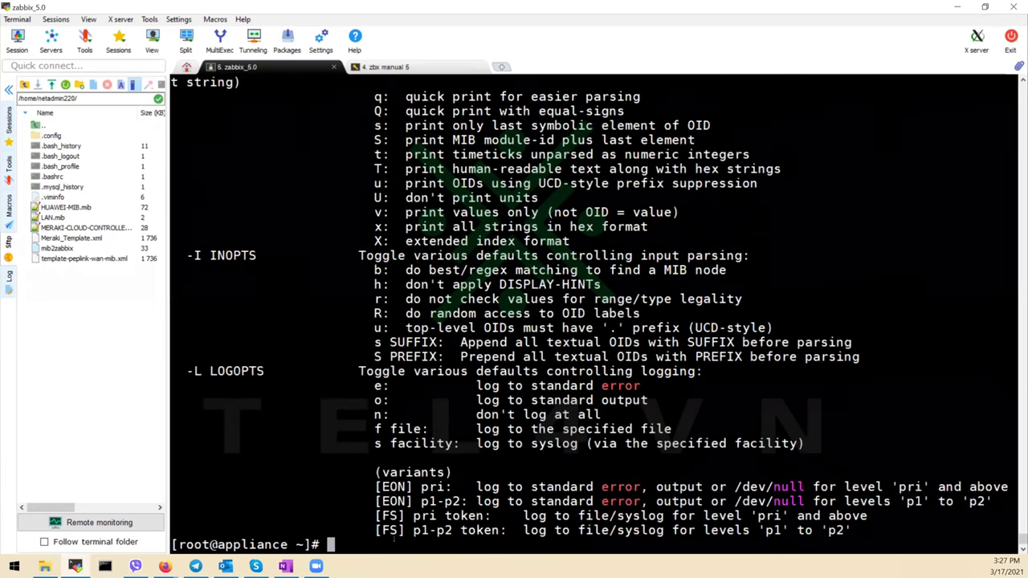
{"action": "scroll", "coordinate": [361, 324], "scroll_direction": "up", "scroll_amount": 8}
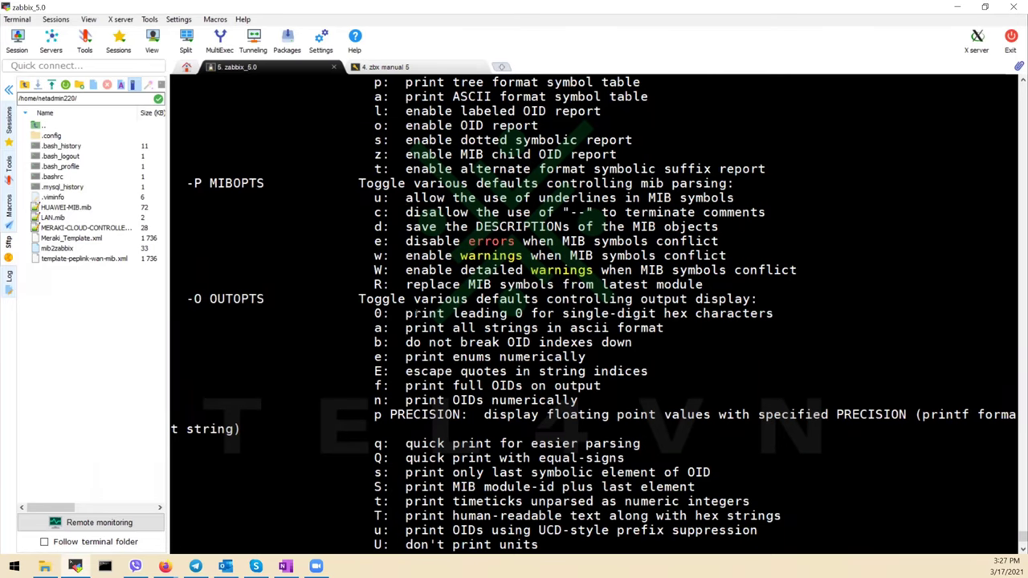
{"action": "scroll", "coordinate": [594, 314], "scroll_direction": "up", "scroll_amount": 8}
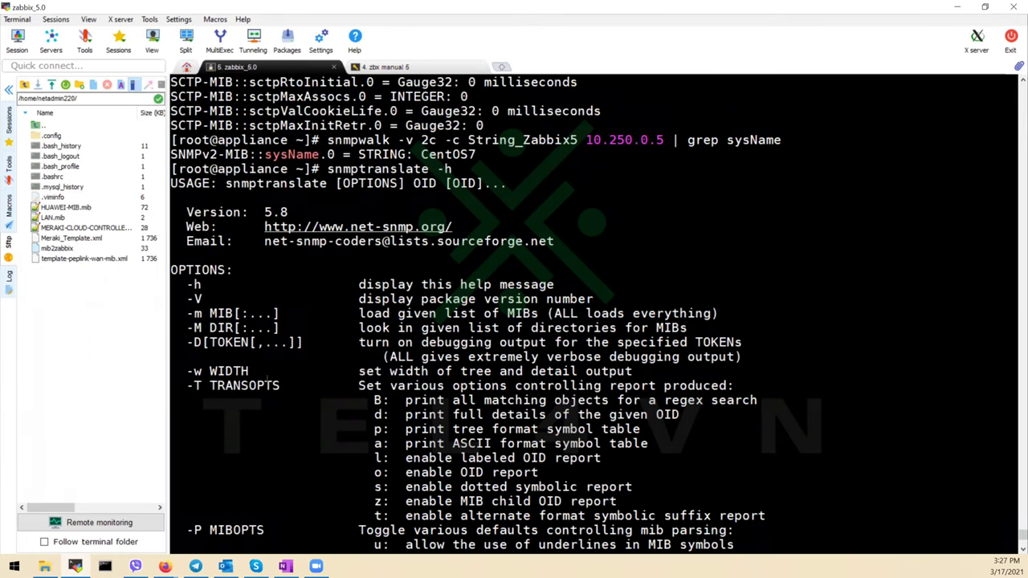
{"action": "scroll", "coordinate": [594, 313], "scroll_direction": "down", "scroll_amount": 5}
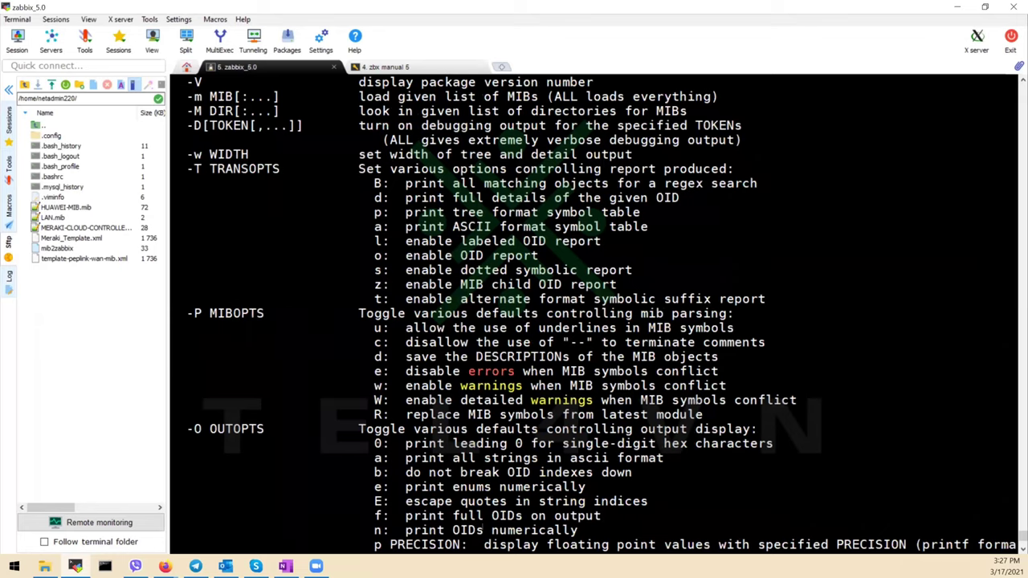
{"action": "left_click_drag", "start_coordinate": [406, 530], "coordinate": [580, 529]}
{"action": "left_click", "coordinate": [579, 530]}
{"action": "scroll", "coordinate": [579, 530], "scroll_direction": "down", "scroll_amount": 11}
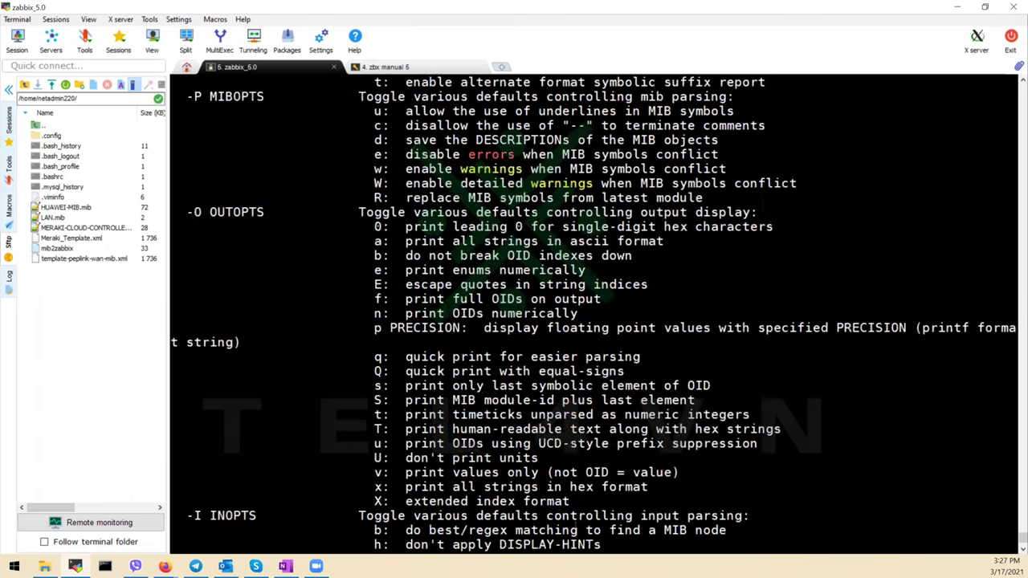
Step: Translate SNMPv2-MIB::sysName.0 with snmptranslate -On and paste .1.3.6.1.2.1.1.5.0 as the SNMP OID
{"action": "type", "text": "snmp"}
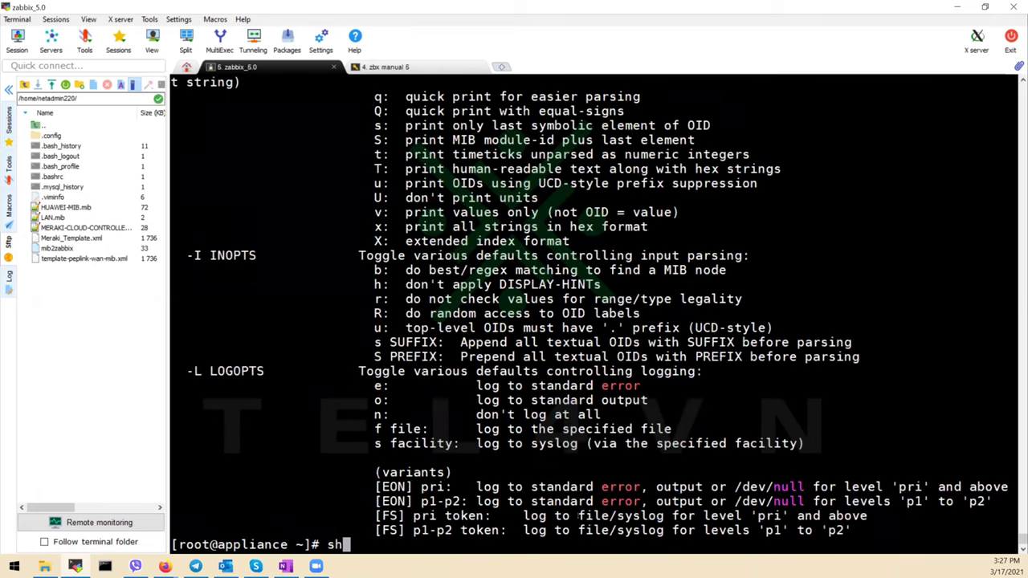
{"action": "type", "text": "translate "}
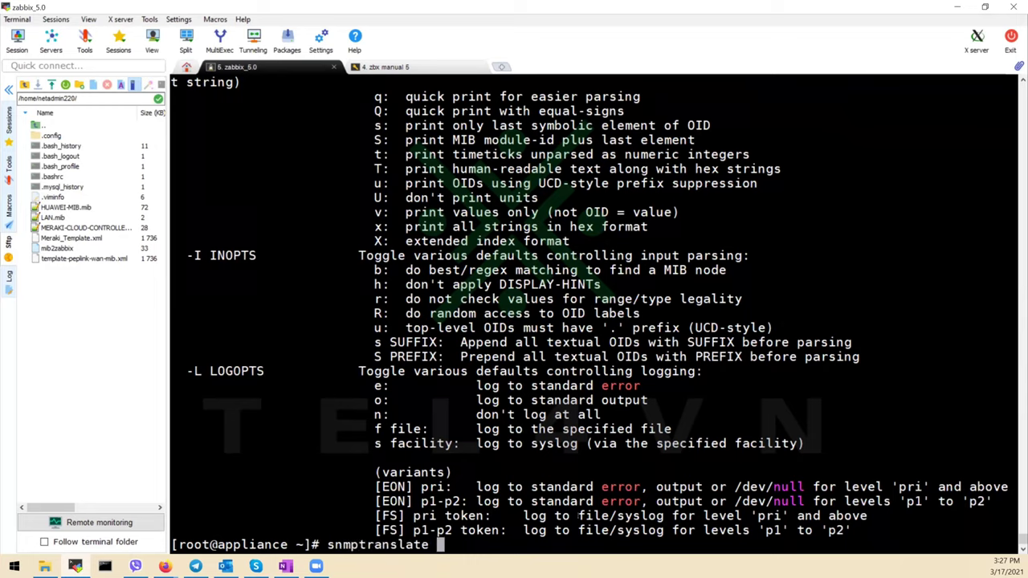
{"action": "type", "text": "-On"}
{"action": "scroll", "coordinate": [625, 486], "scroll_direction": "up", "scroll_amount": 20}
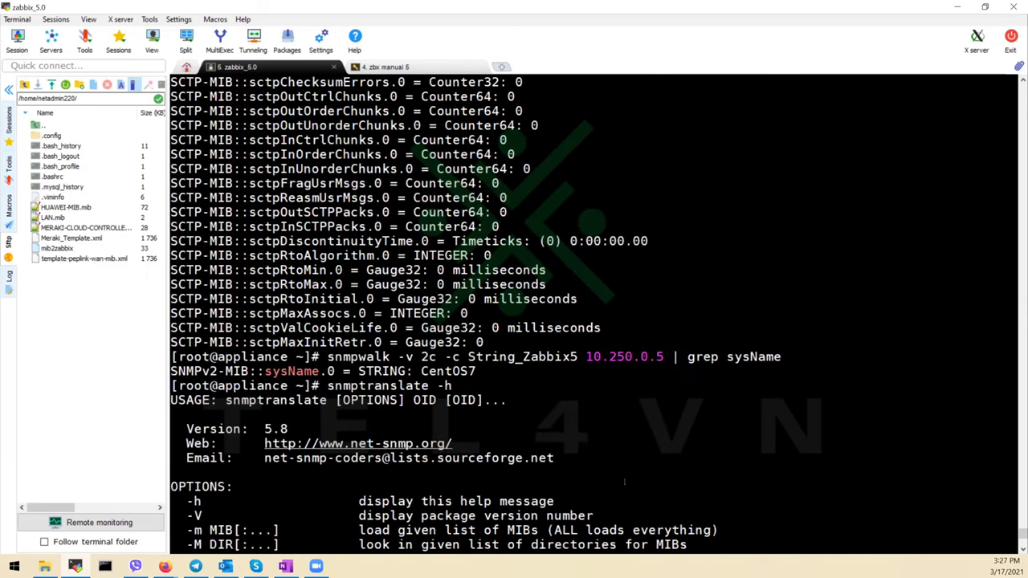
{"action": "left_click_drag", "start_coordinate": [171, 371], "coordinate": [335, 371]}
{"action": "right_click", "coordinate": [328, 375]}
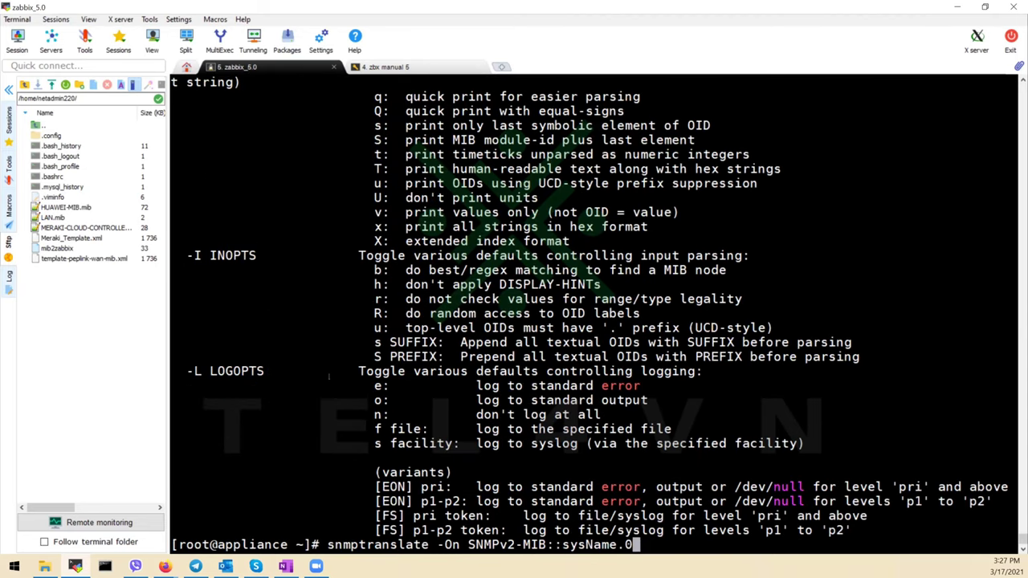
{"action": "key", "text": "Return"}
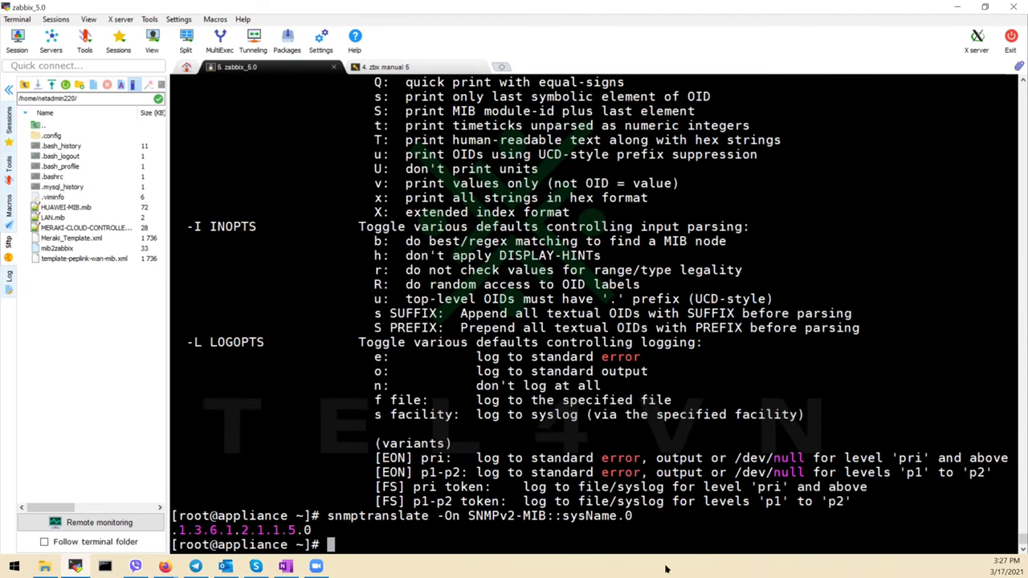
{"action": "left_click_drag", "start_coordinate": [311, 530], "coordinate": [178, 530]}
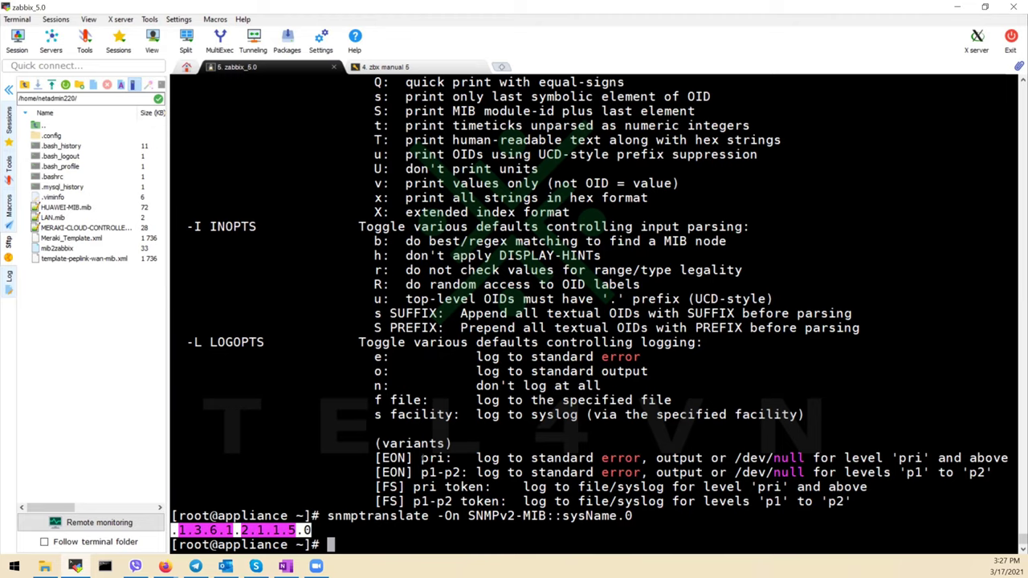
{"action": "key", "text": "alt+Tab"}
{"action": "type", "text": ".1.3.6.1.2.1.1.5.0"}
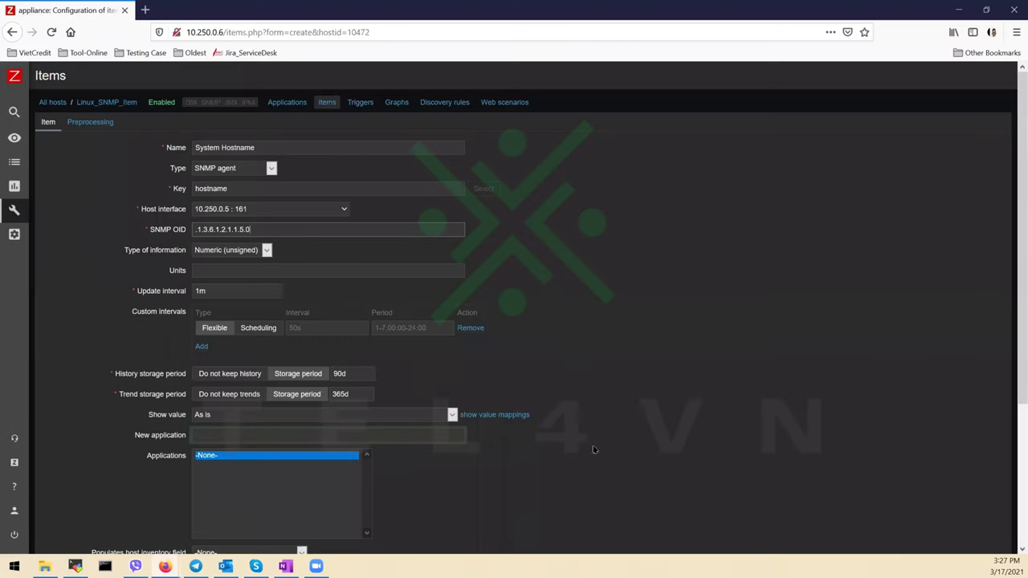
Step: Add the System Hostname item and reopen it for editing
{"action": "scroll", "coordinate": [636, 472], "scroll_direction": "down", "scroll_amount": 5}
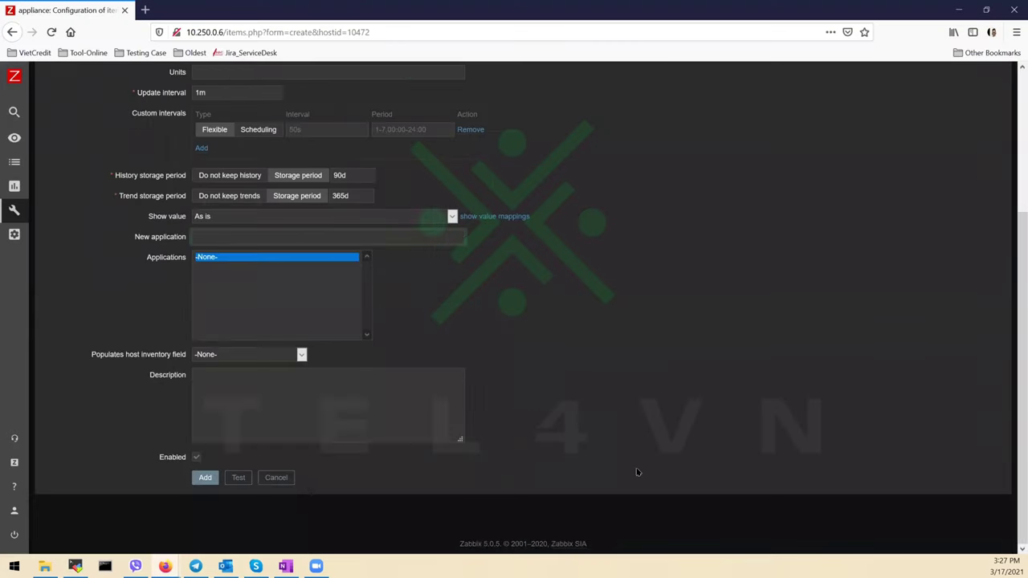
{"action": "left_click", "coordinate": [210, 479]}
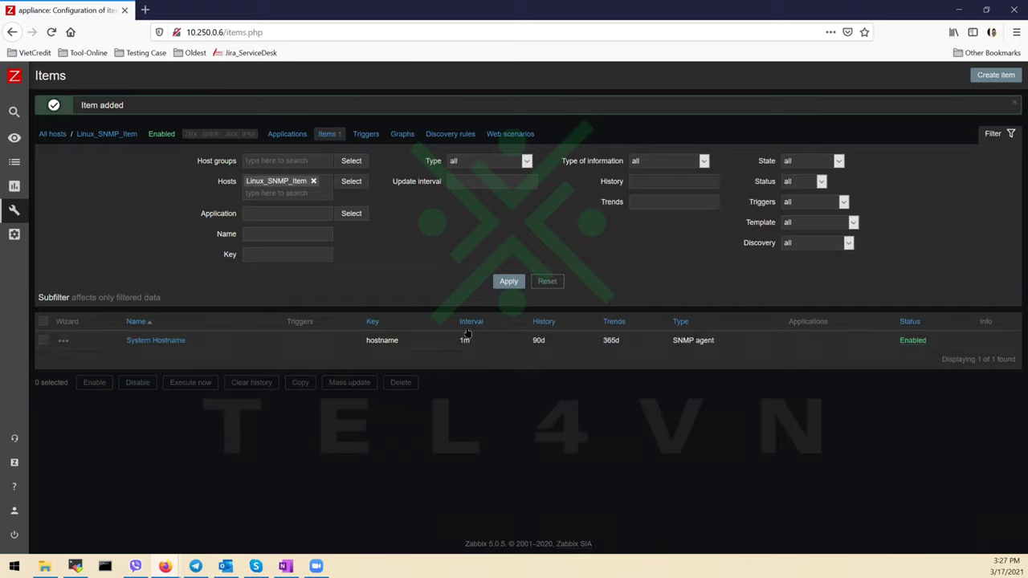
{"action": "left_click", "coordinate": [172, 342]}
{"action": "scroll", "coordinate": [506, 392], "scroll_direction": "down", "scroll_amount": 5}
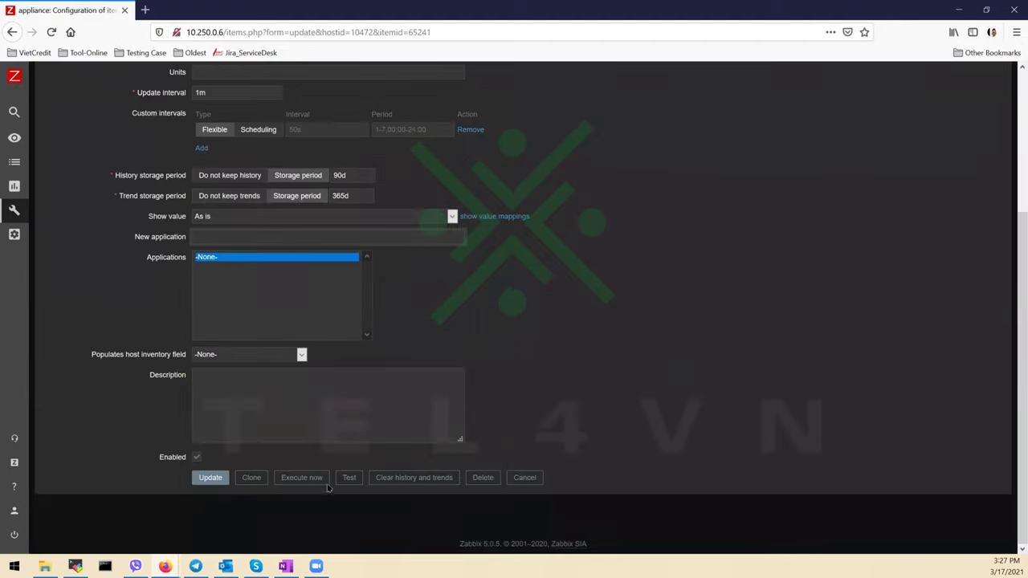
Step: Test the item to get the value CentOS7, then close the test and cancel the form
{"action": "left_click", "coordinate": [348, 478]}
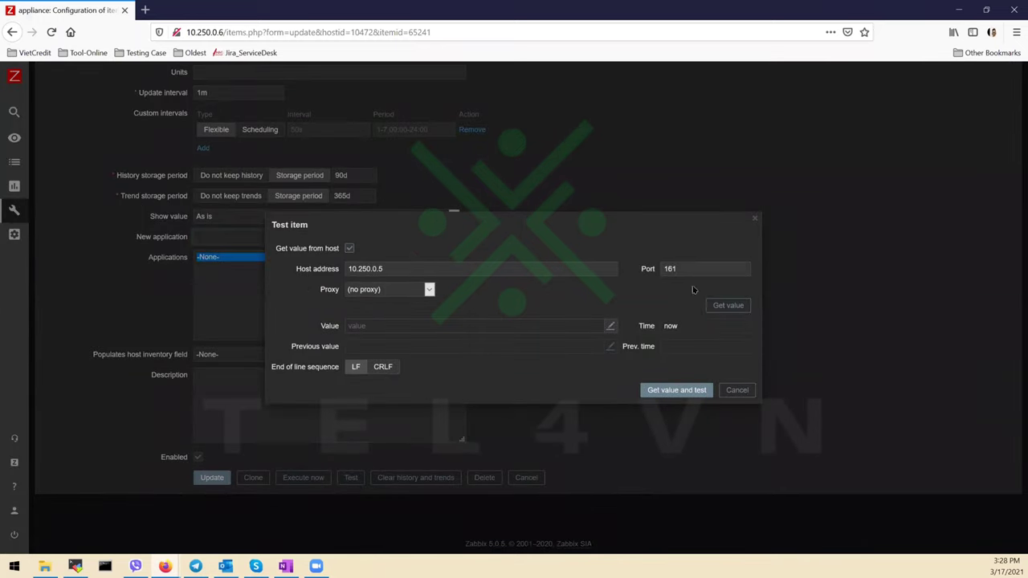
{"action": "left_click", "coordinate": [728, 304]}
{"action": "left_click", "coordinate": [404, 325]}
{"action": "left_click", "coordinate": [776, 336]}
{"action": "left_click", "coordinate": [736, 390]}
{"action": "left_click", "coordinate": [536, 479]}
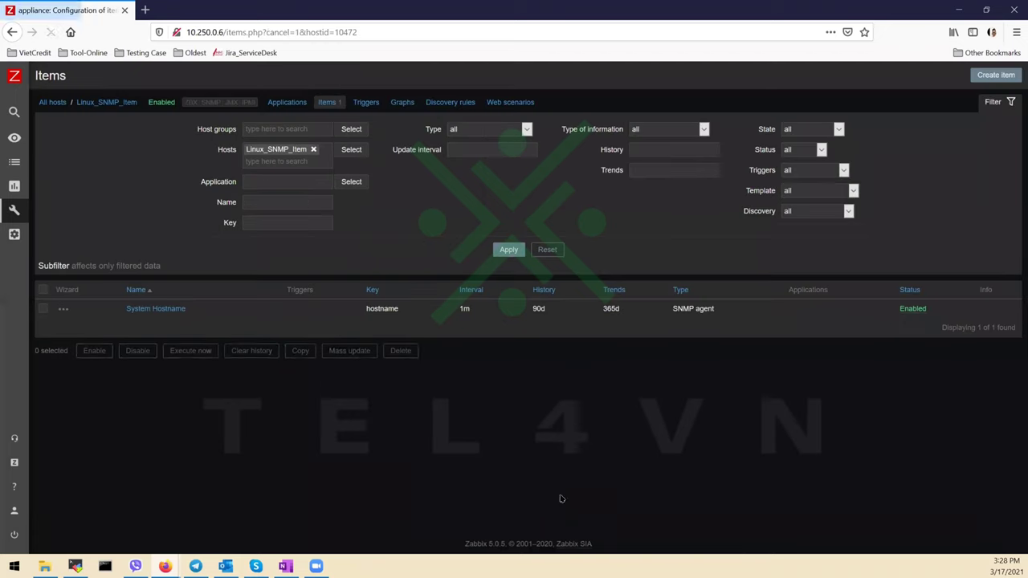
Step: Re-run the snmpwalk filtered with grep sysUpTimeInstance instead of sysName
{"action": "key", "text": "alt+Tab"}
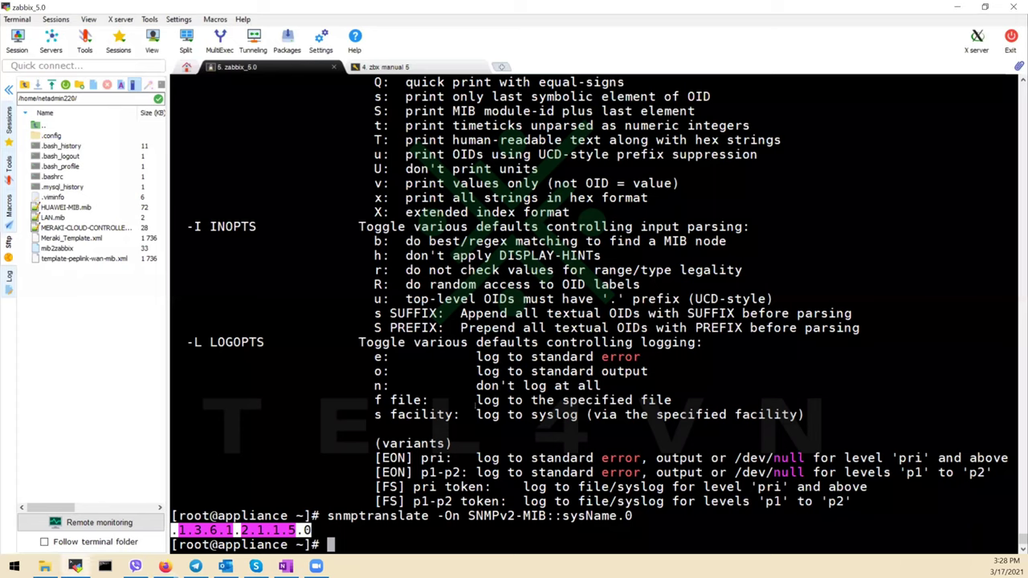
{"action": "scroll", "coordinate": [594, 314], "scroll_direction": "up", "scroll_amount": 20}
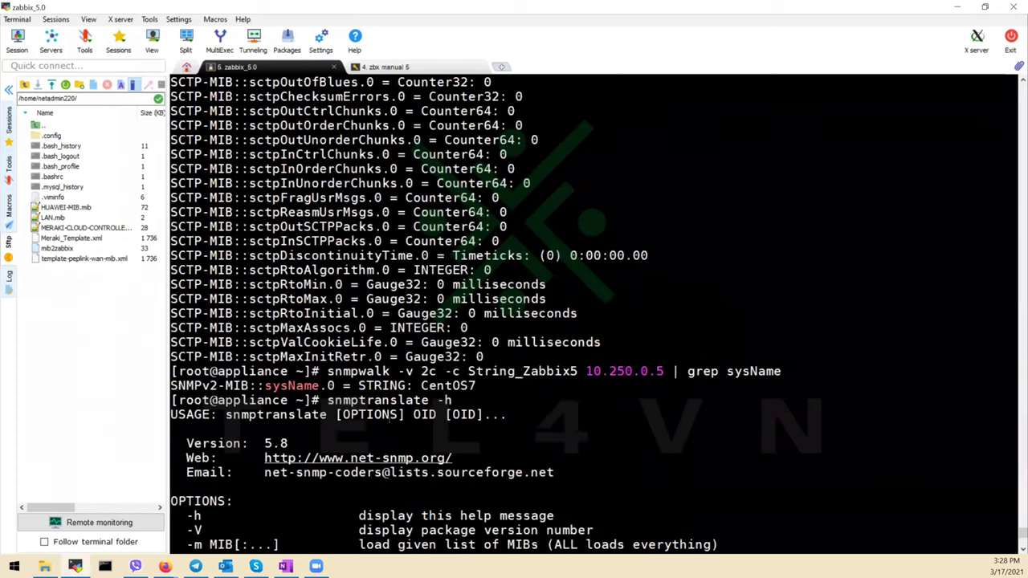
{"action": "scroll", "coordinate": [594, 313], "scroll_direction": "up", "scroll_amount": 8}
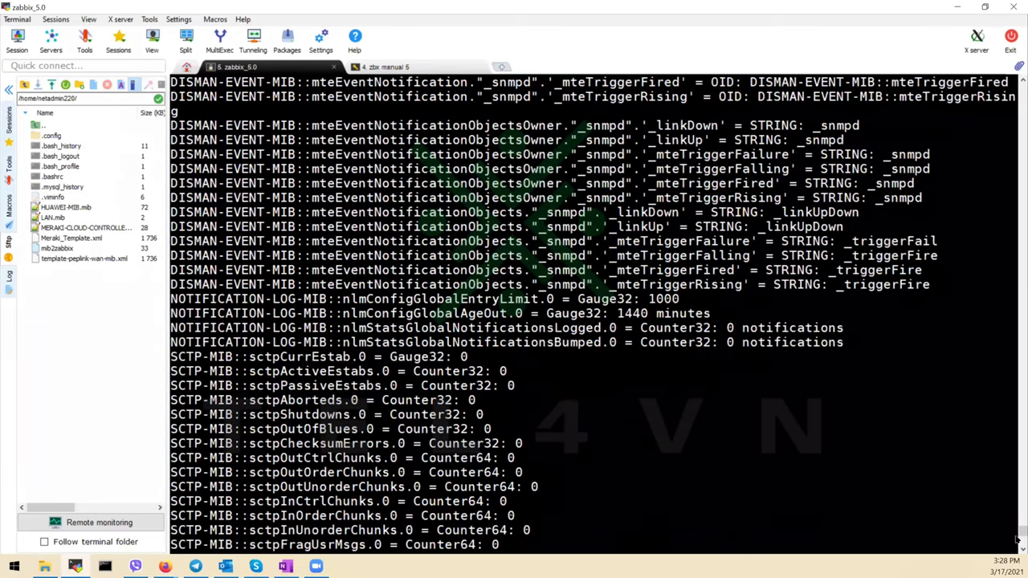
{"action": "left_click_drag", "start_coordinate": [1017, 537], "coordinate": [999, 87]}
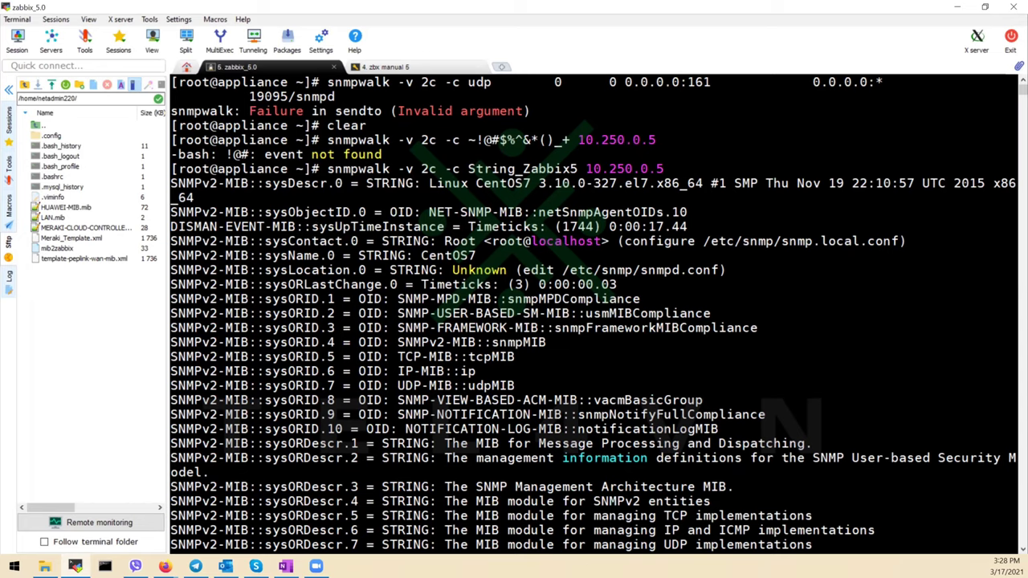
{"action": "left_click_drag", "start_coordinate": [311, 226], "coordinate": [444, 226]}
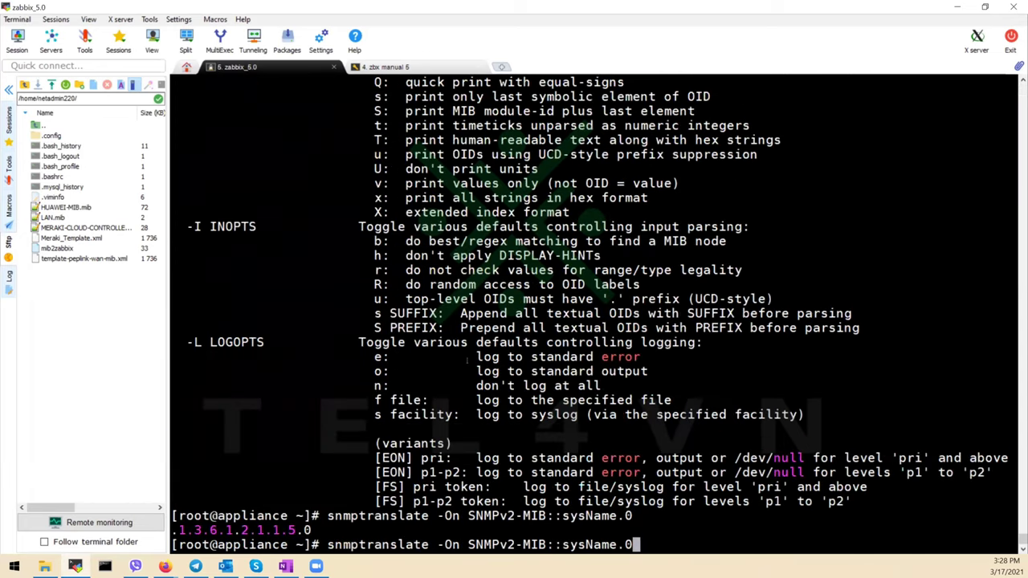
{"action": "key", "text": "Up"}
{"action": "key", "text": "Up"}
{"action": "key", "text": "Up"}
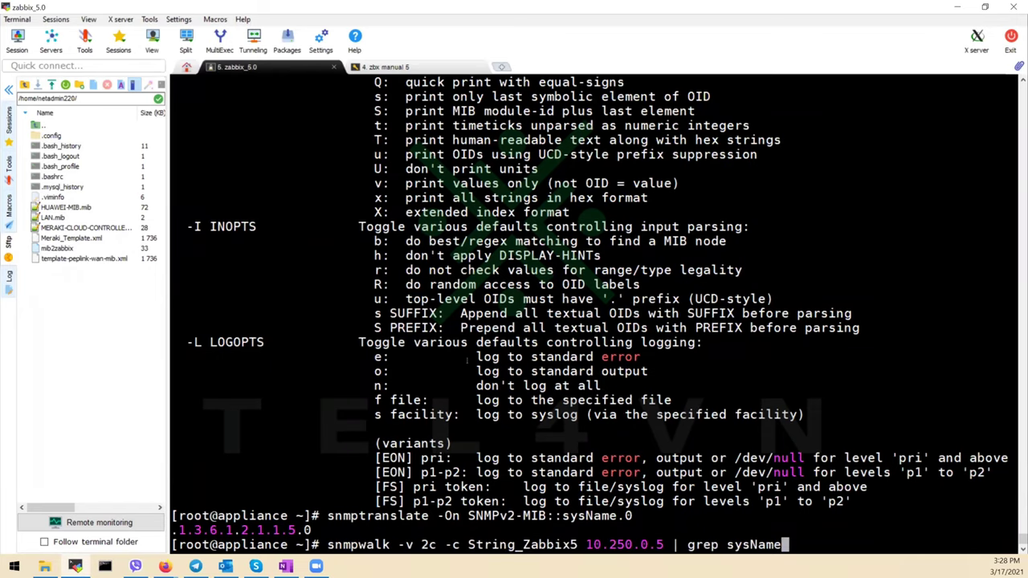
{"action": "key", "text": "BackSpace"}
{"action": "key", "text": "BackSpace"}
{"action": "key", "text": "BackSpace"}
{"action": "key", "text": "BackSpace"}
{"action": "key", "text": "BackSpace"}
{"action": "key", "text": "BackSpace"}
{"action": "key", "text": "BackSpace"}
{"action": "type", "text": "sysUpTimeInstance"}
{"action": "key", "text": "Return"}
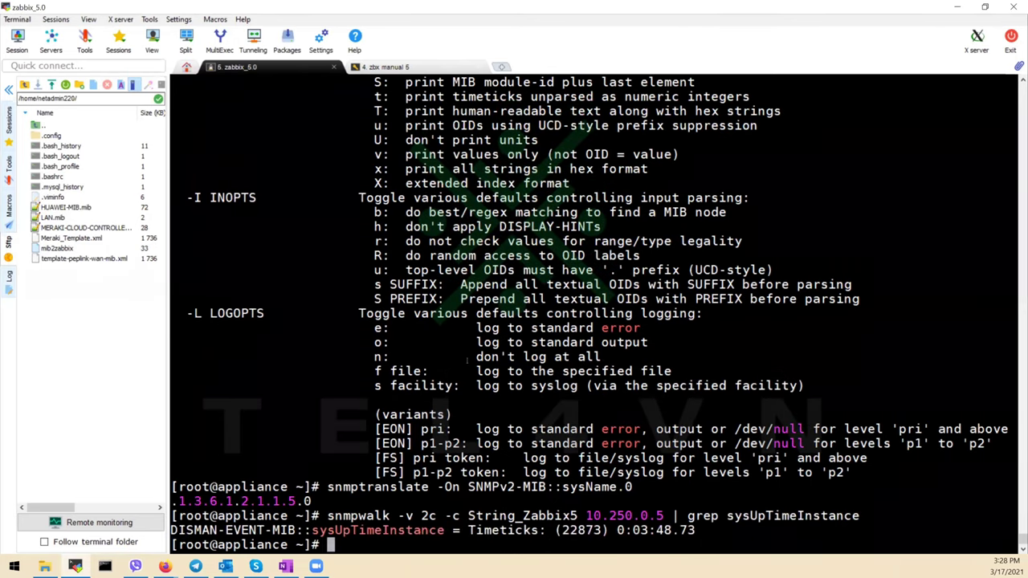
Step: Translate DISMAN-EVENT-MIB::sysUpTimeInstance with snmptranslate -On and copy .1.3.6.1.2.1.1.3.0
{"action": "key", "text": "Up"}
{"action": "key", "text": "Up"}
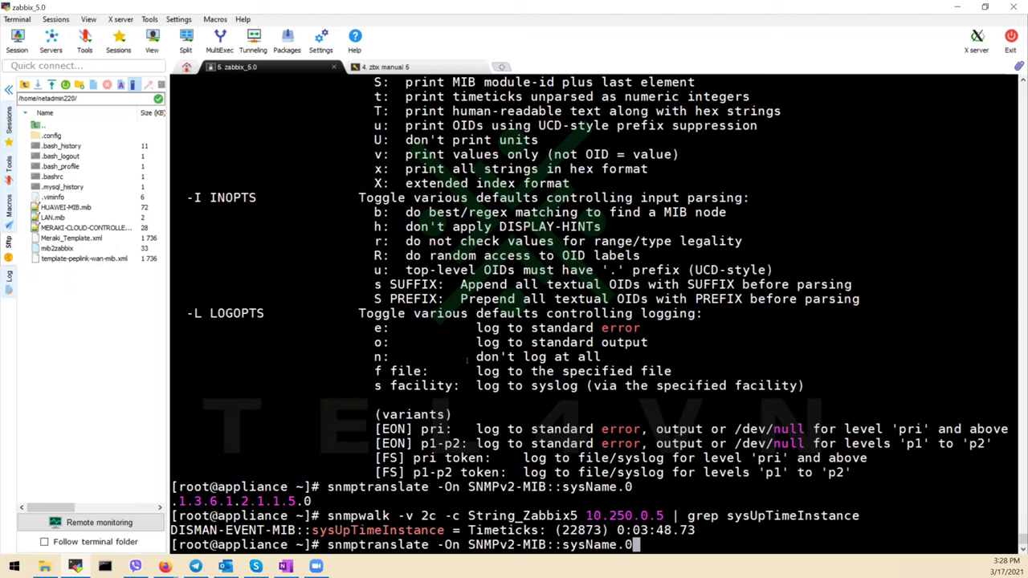
{"action": "key", "text": "BackSpace"}
{"action": "key", "text": "BackSpace"}
{"action": "key", "text": "BackSpace"}
{"action": "key", "text": "BackSpace"}
{"action": "key", "text": "BackSpace"}
{"action": "key", "text": "BackSpace"}
{"action": "key", "text": "BackSpace"}
{"action": "key", "text": "BackSpace"}
{"action": "key", "text": "BackSpace"}
{"action": "key", "text": "BackSpace"}
{"action": "key", "text": "BackSpace"}
{"action": "key", "text": "BackSpace"}
{"action": "key", "text": "BackSpace"}
{"action": "key", "text": "BackSpace"}
{"action": "key", "text": "BackSpace"}
{"action": "key", "text": "BackSpace"}
{"action": "key", "text": "BackSpace"}
{"action": "key", "text": "BackSpace"}
{"action": "key", "text": "BackSpace"}
{"action": "key", "text": "BackSpace"}
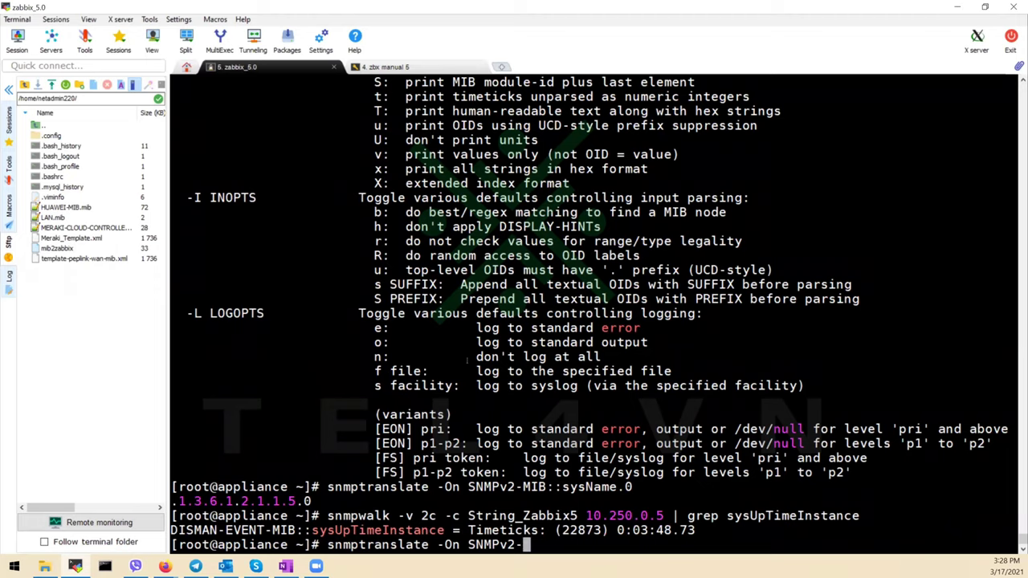
{"action": "key", "text": "BackSpace"}
{"action": "left_click_drag", "start_coordinate": [312, 530], "coordinate": [444, 530]}
{"action": "type", "text": "DISMAN-EVENT-MIB::sysUpTimeInstance"}
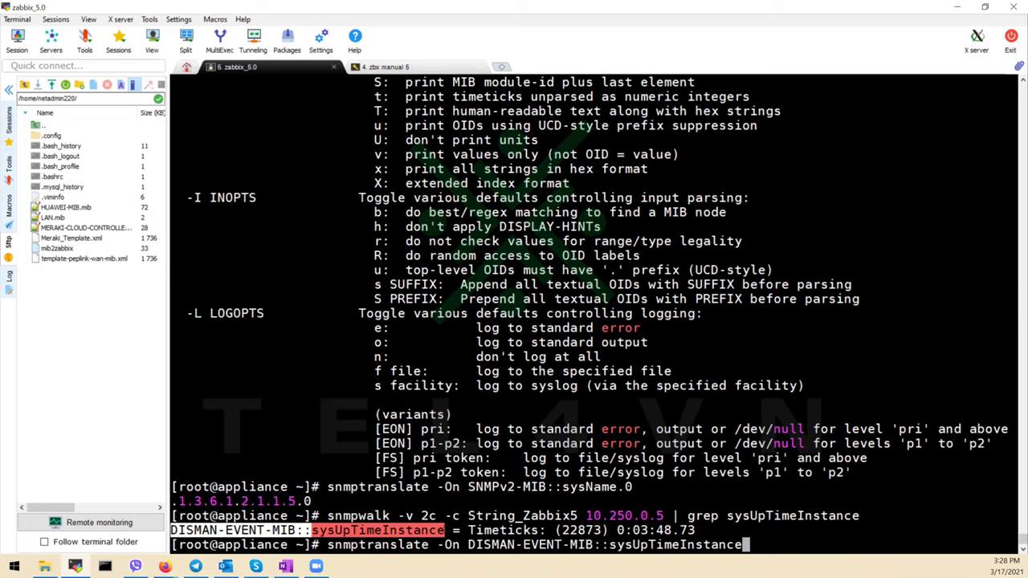
{"action": "key", "text": "Return"}
{"action": "left_click_drag", "start_coordinate": [310, 530], "coordinate": [174, 532]}
{"action": "key", "text": "ctrl+c"}
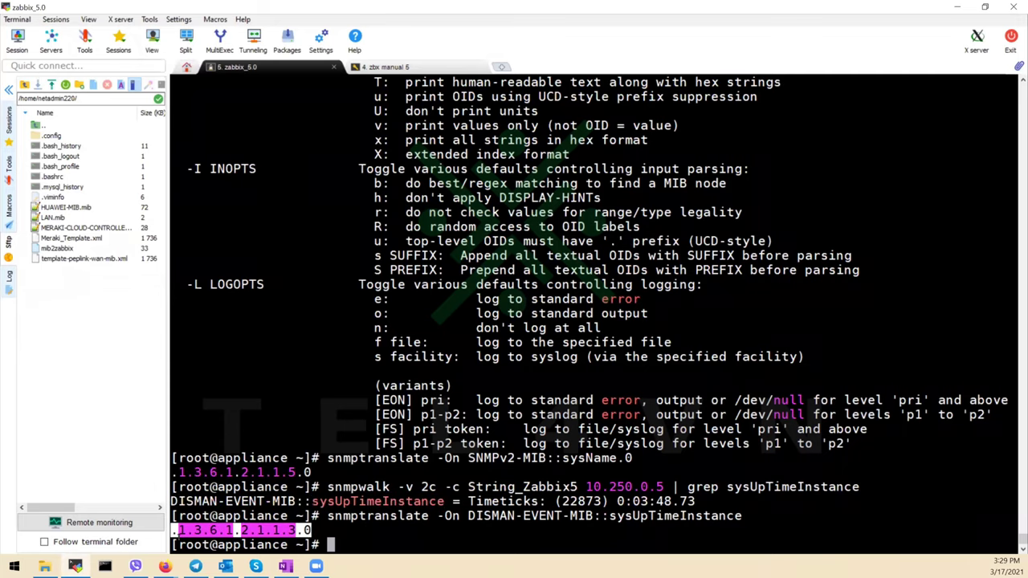
Step: Start a new item named System Uptime with key uptime
{"action": "mouse_move", "coordinate": [165, 566]}
{"action": "left_click", "coordinate": [353, 480]}
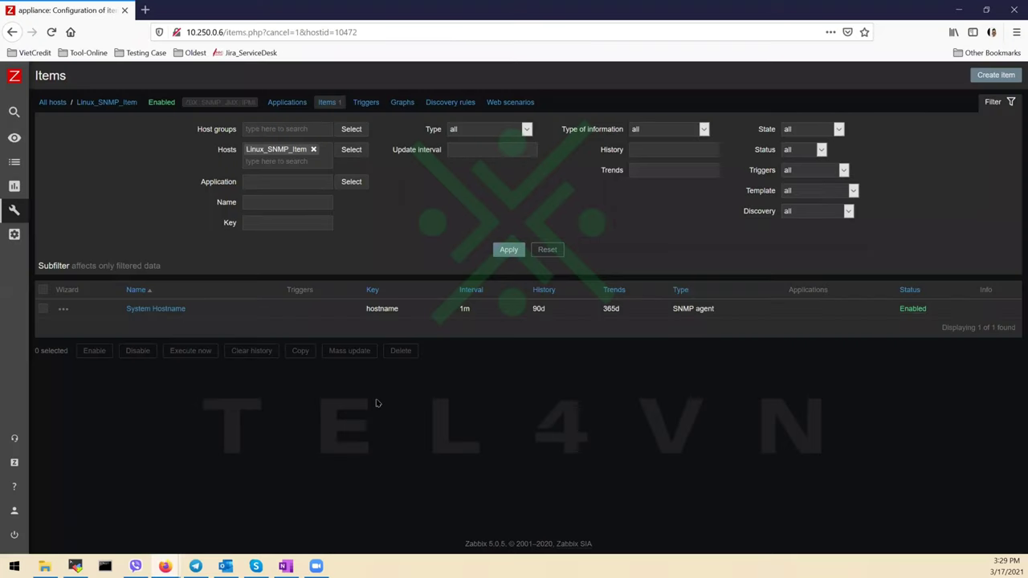
{"action": "left_click", "coordinate": [994, 75]}
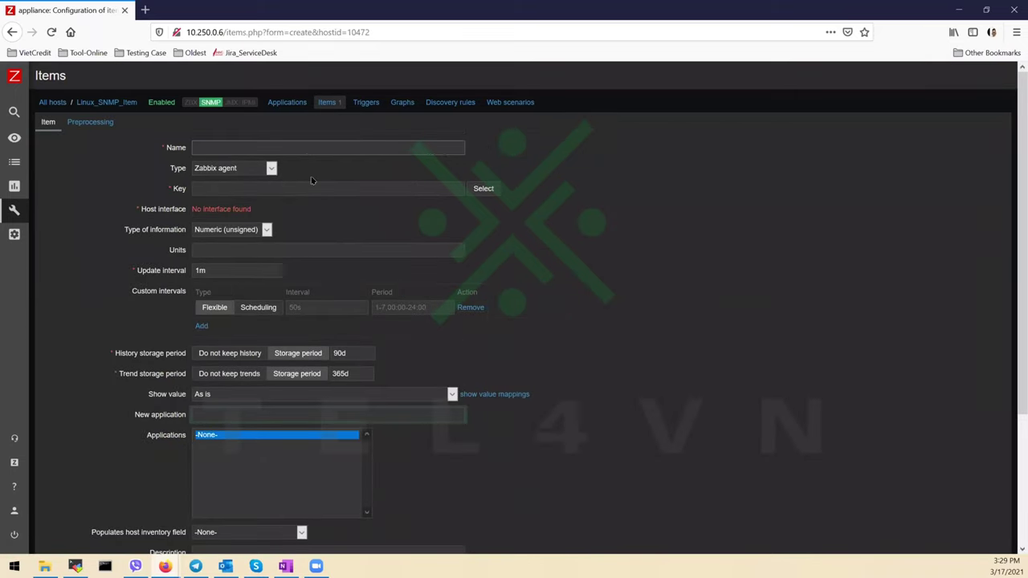
{"action": "type", "text": "SY"}
{"action": "key", "text": "BackSpace"}
{"action": "key", "text": "BackSpace"}
{"action": "type", "text": "SYS"}
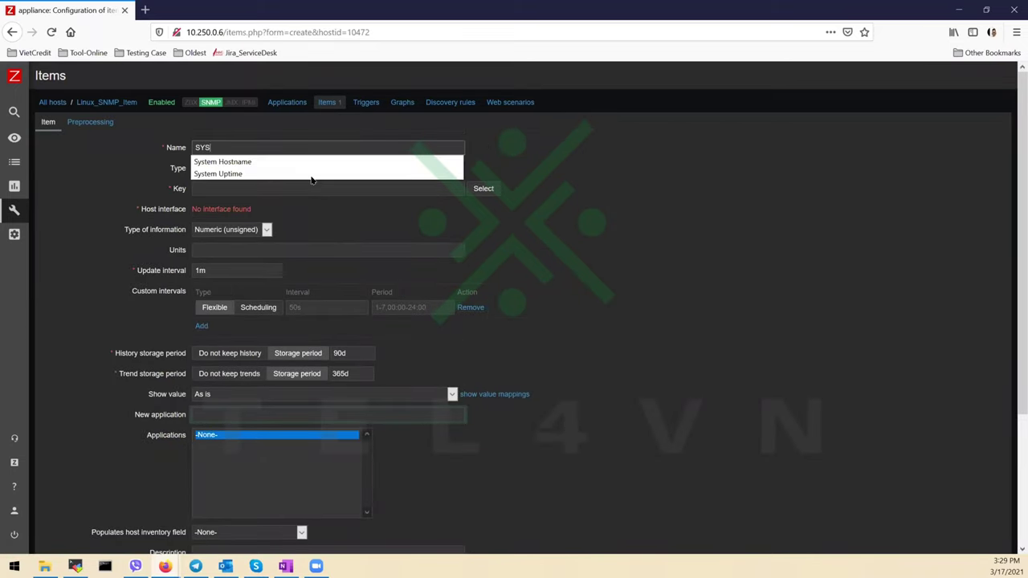
{"action": "key", "text": "BackSpace"}
{"action": "key", "text": "BackSpace"}
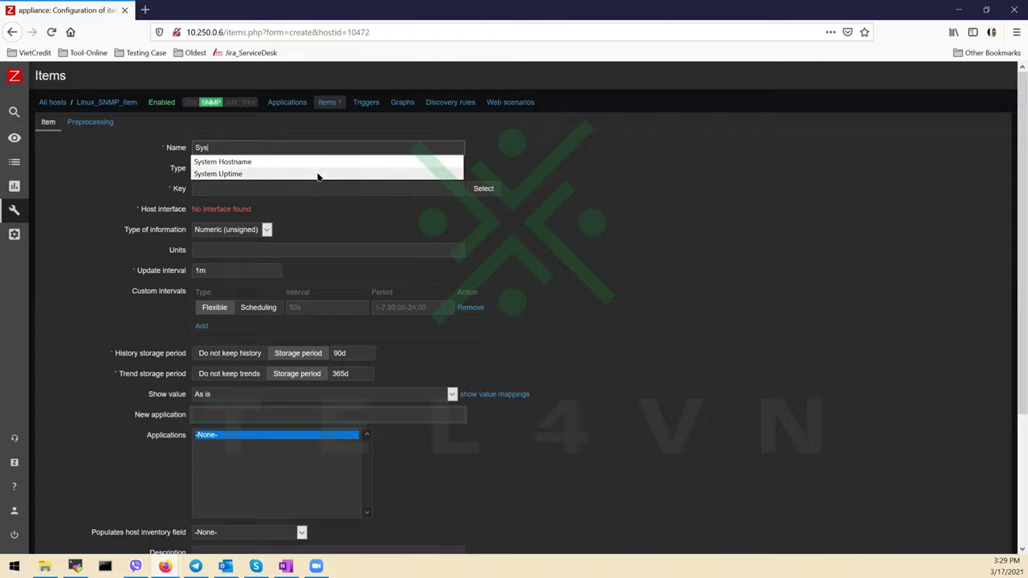
{"action": "left_click", "coordinate": [318, 174]}
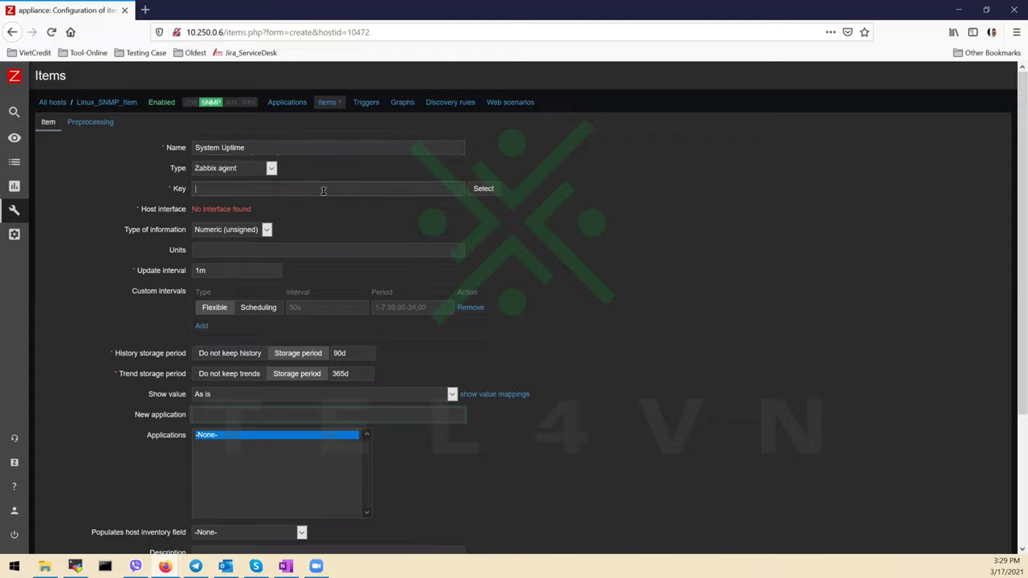
{"action": "type", "text": "uptime"}
{"action": "left_click", "coordinate": [271, 245]}
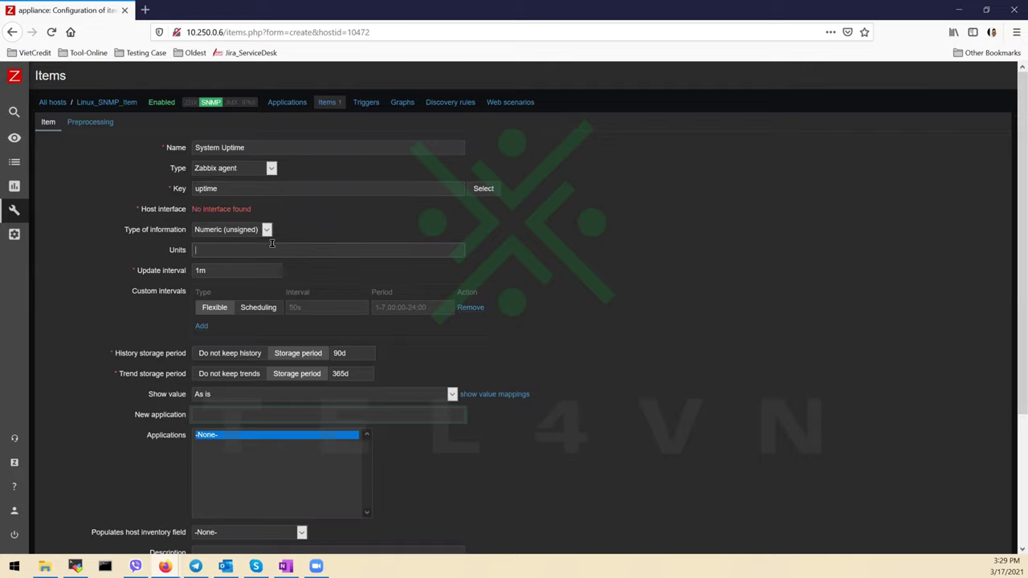
Step: Make it an SNMP agent item with OID .1.3.6.1.2.1.1.3.0, Numeric (unsigned), units uptime, and add it
{"action": "left_click", "coordinate": [247, 170]}
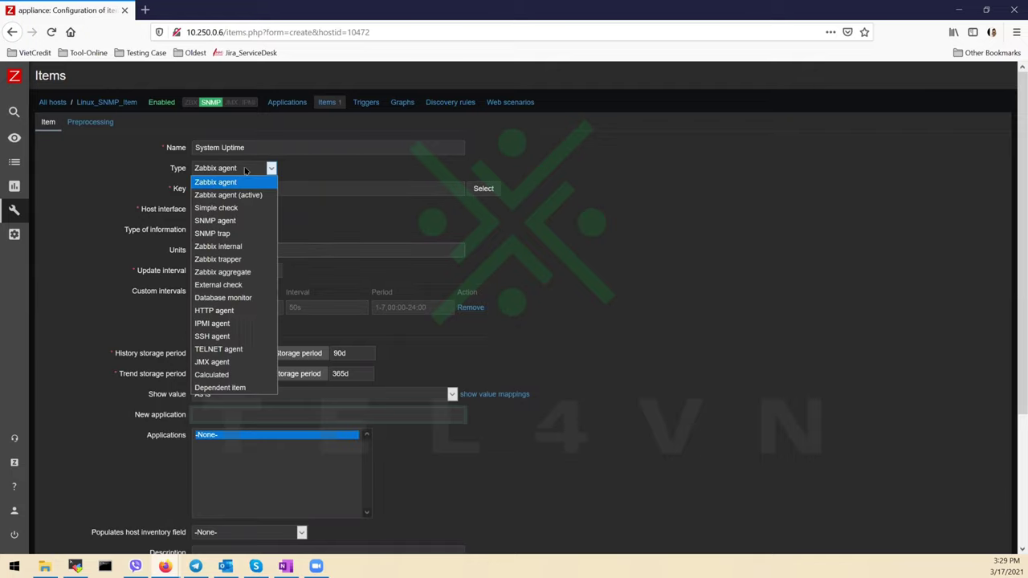
{"action": "left_click", "coordinate": [241, 220]}
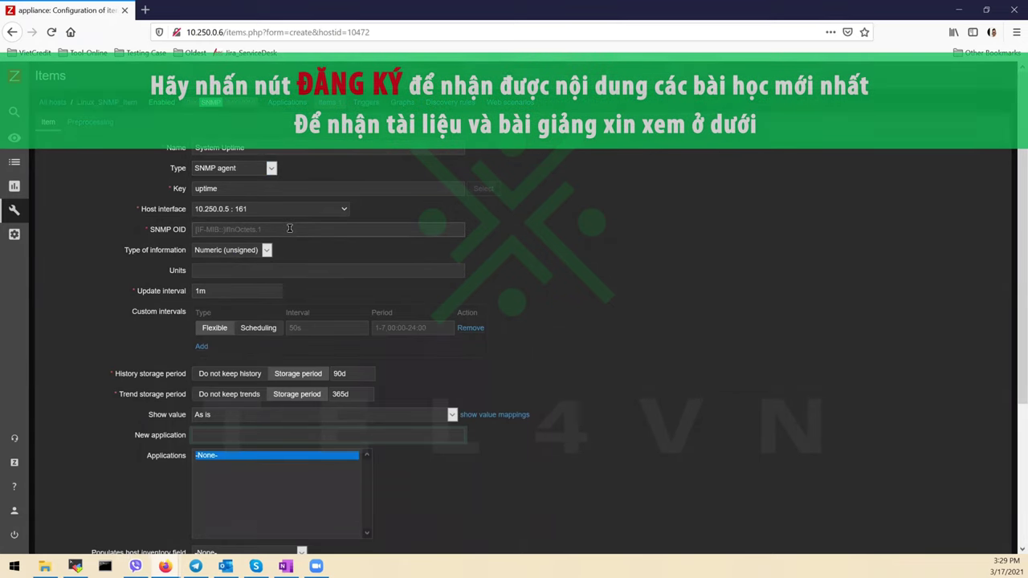
{"action": "left_click", "coordinate": [289, 228]}
{"action": "key", "text": "ctrl+v"}
{"action": "left_click", "coordinate": [504, 281]}
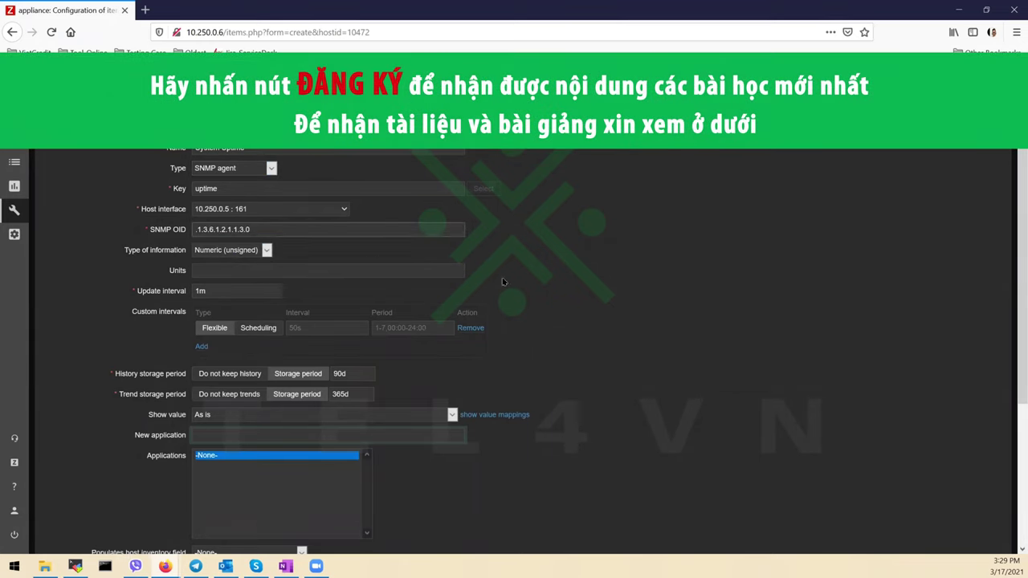
{"action": "left_click", "coordinate": [265, 250]}
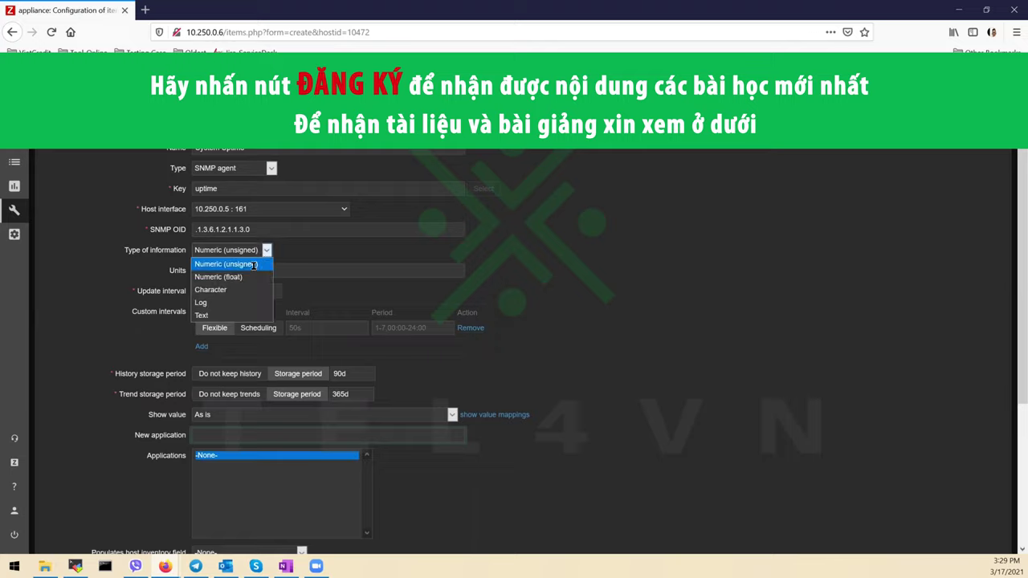
{"action": "left_click", "coordinate": [253, 264]}
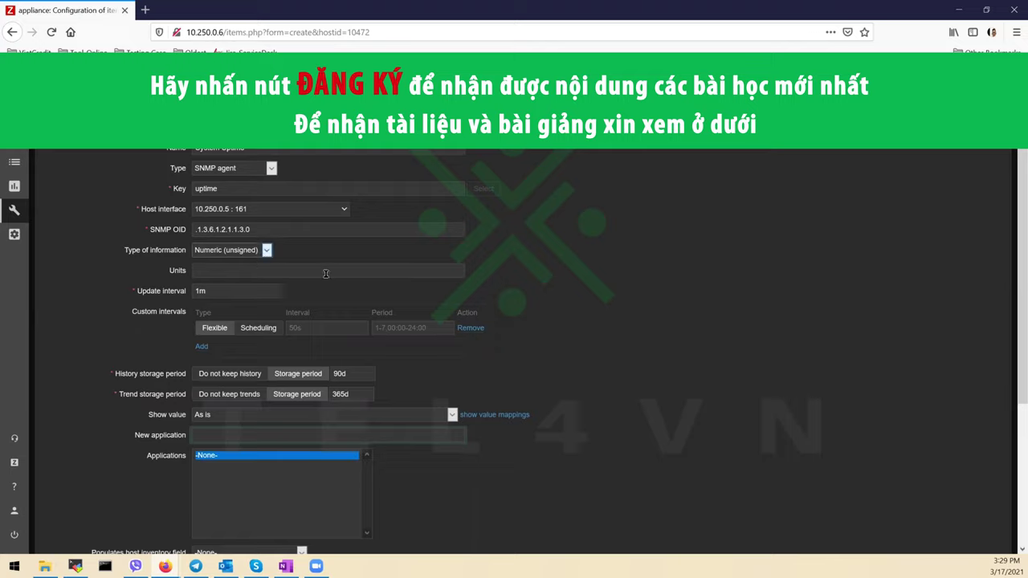
{"action": "left_click", "coordinate": [258, 274]}
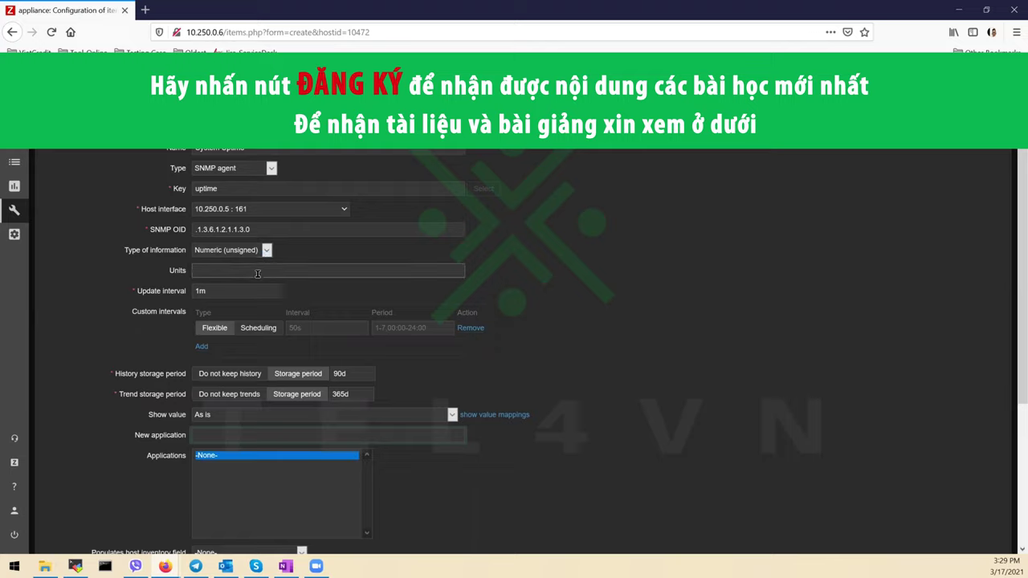
{"action": "type", "text": "uptime"}
{"action": "scroll", "coordinate": [584, 366], "scroll_direction": "down", "scroll_amount": 5}
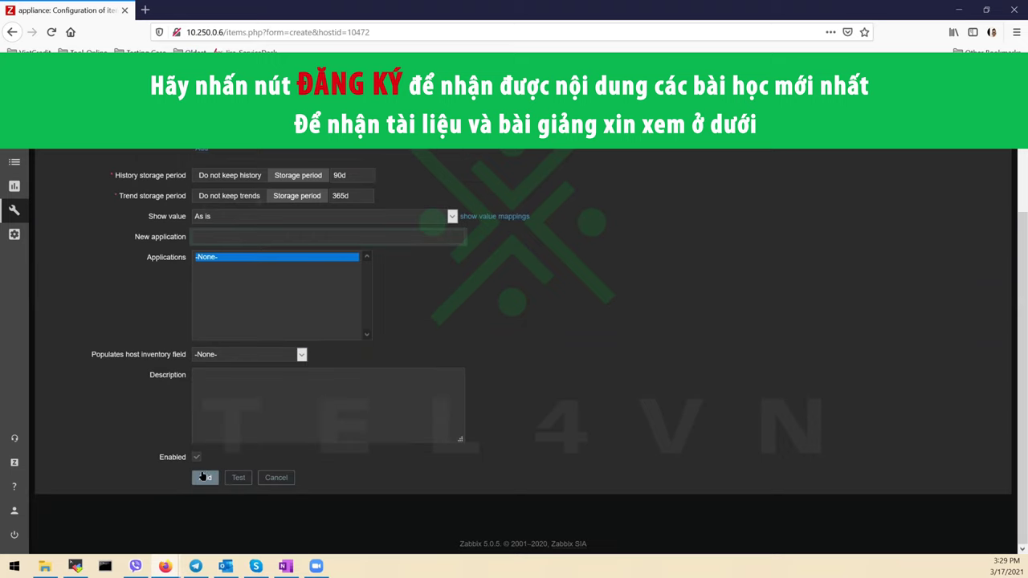
{"action": "left_click", "coordinate": [203, 477]}
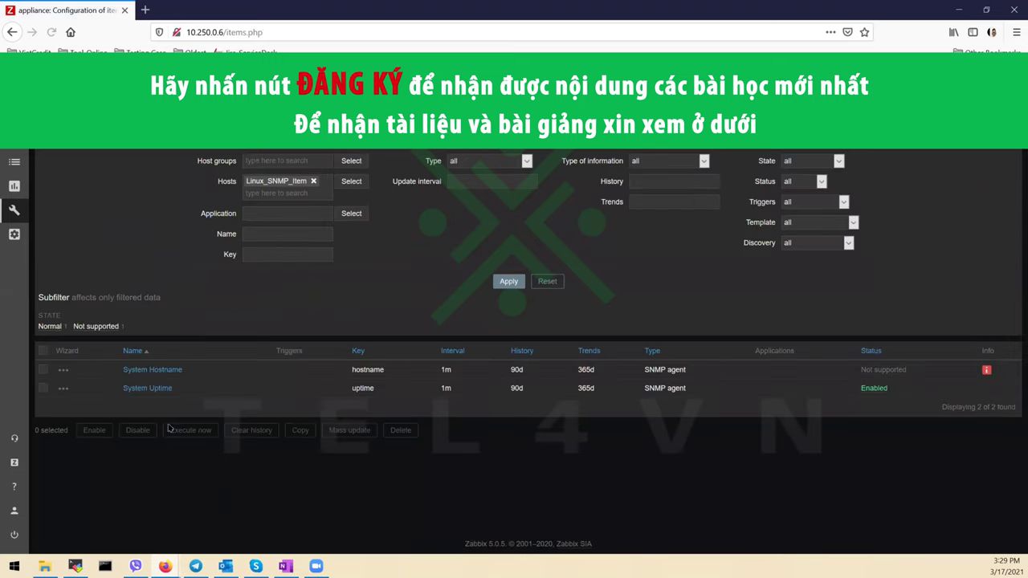
Step: Change the System Hostname item's type of information to Character and save it
{"action": "left_click", "coordinate": [157, 370]}
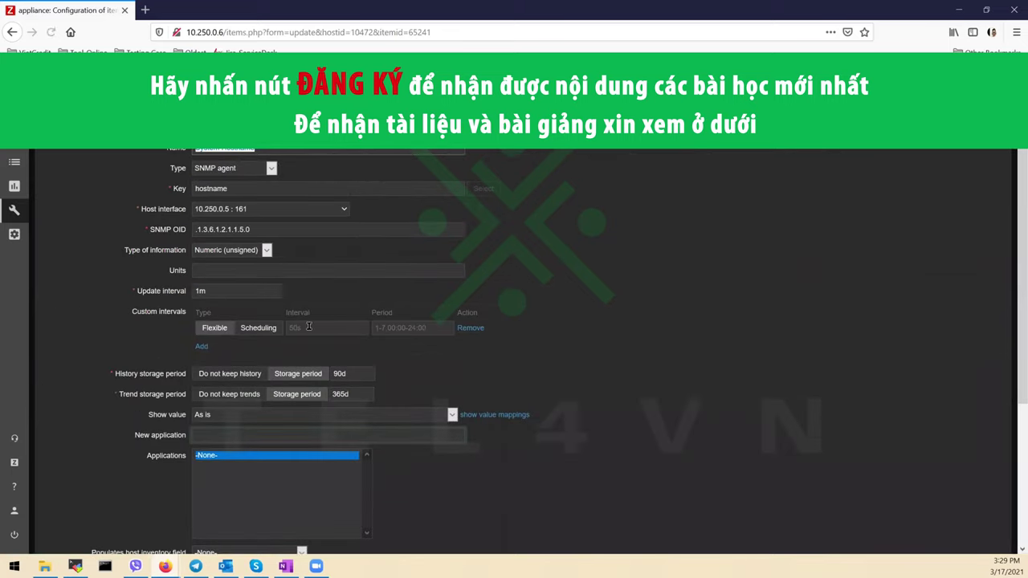
{"action": "left_click", "coordinate": [269, 252]}
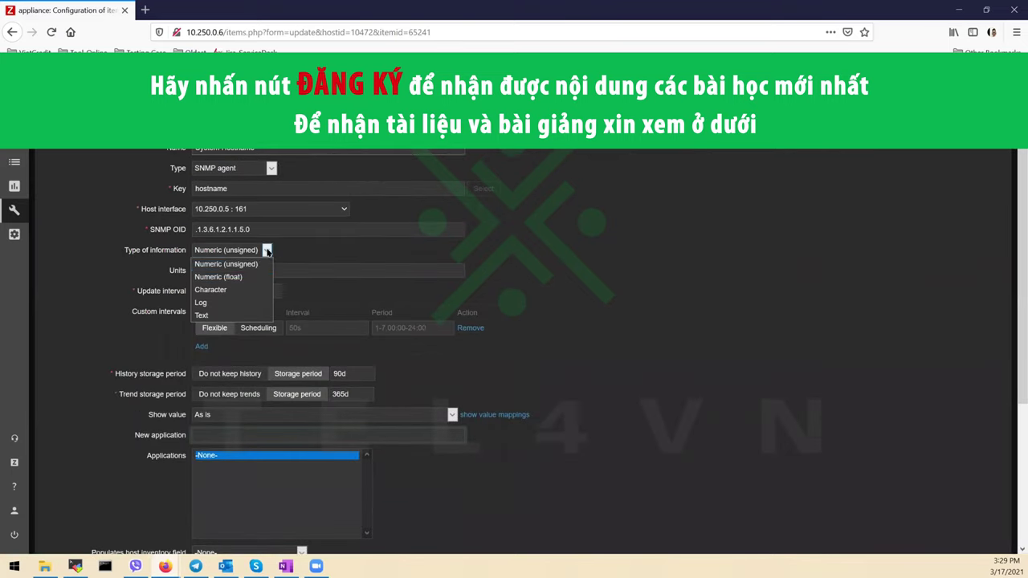
{"action": "left_click", "coordinate": [247, 296]}
{"action": "scroll", "coordinate": [287, 430], "scroll_direction": "down", "scroll_amount": 3}
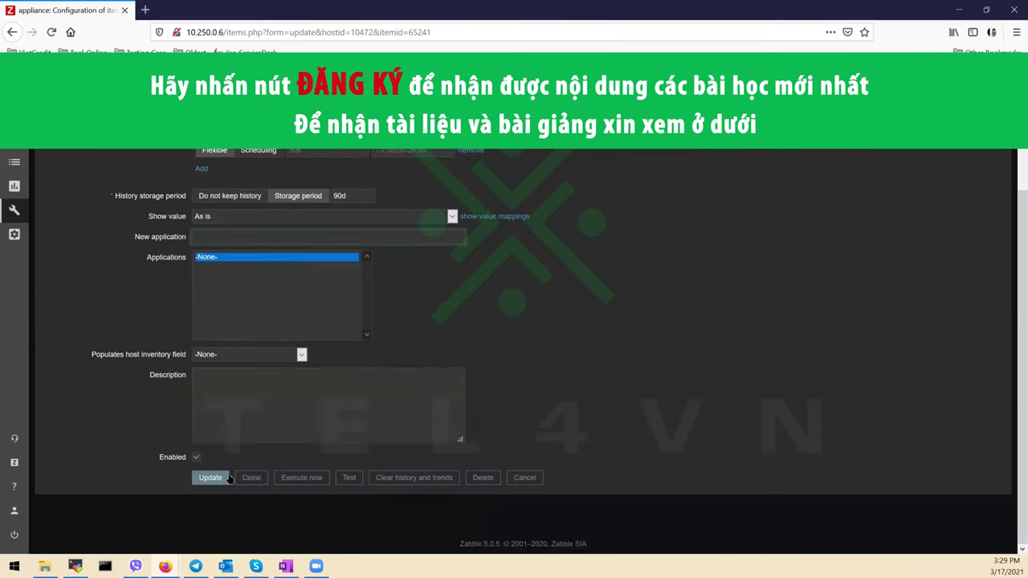
{"action": "left_click", "coordinate": [228, 478]}
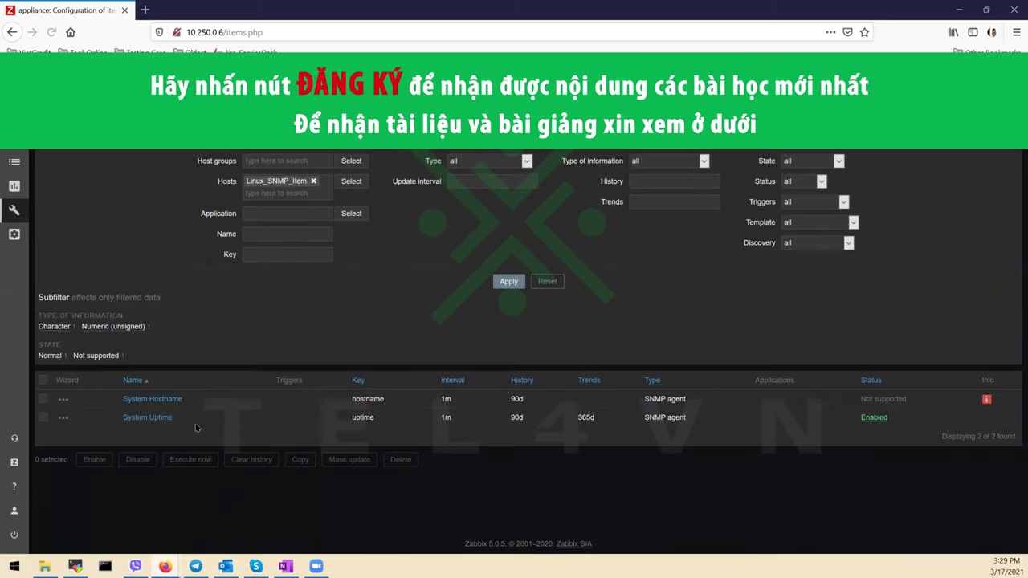
Step: Open the System Uptime item and bring up its test dialog
{"action": "left_click", "coordinate": [152, 417]}
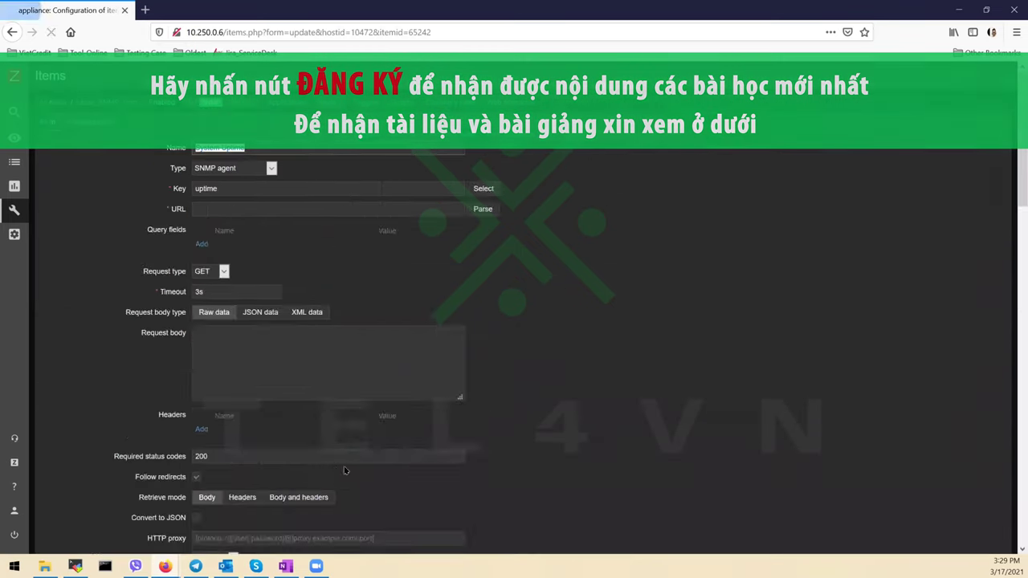
{"action": "scroll", "coordinate": [334, 464], "scroll_direction": "down", "scroll_amount": 10}
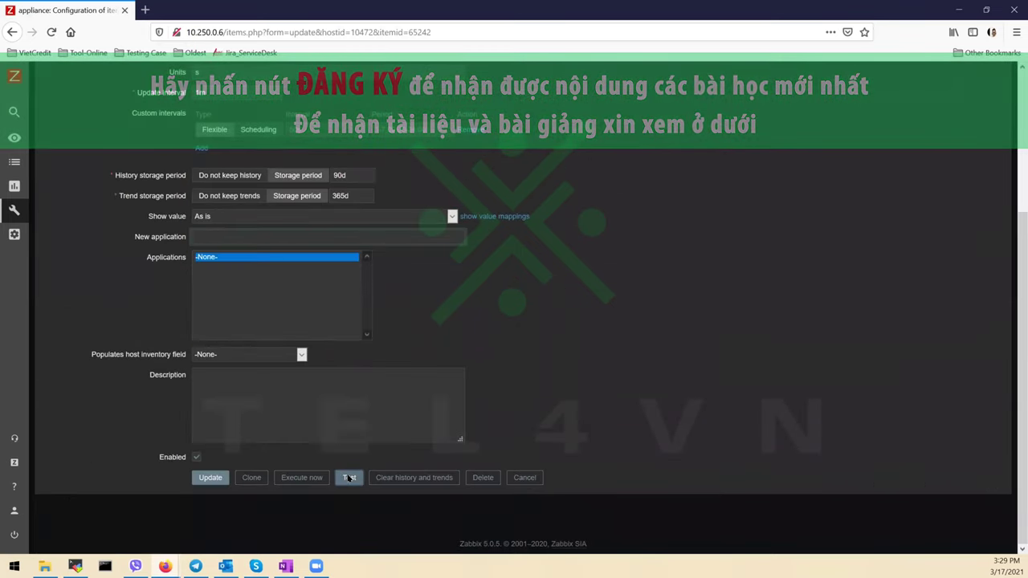
{"action": "left_click", "coordinate": [347, 477]}
Step: Fetch System Uptime's current value (29275) from 10.250.0.5 and compare it in the terminal
{"action": "left_click", "coordinate": [727, 305]}
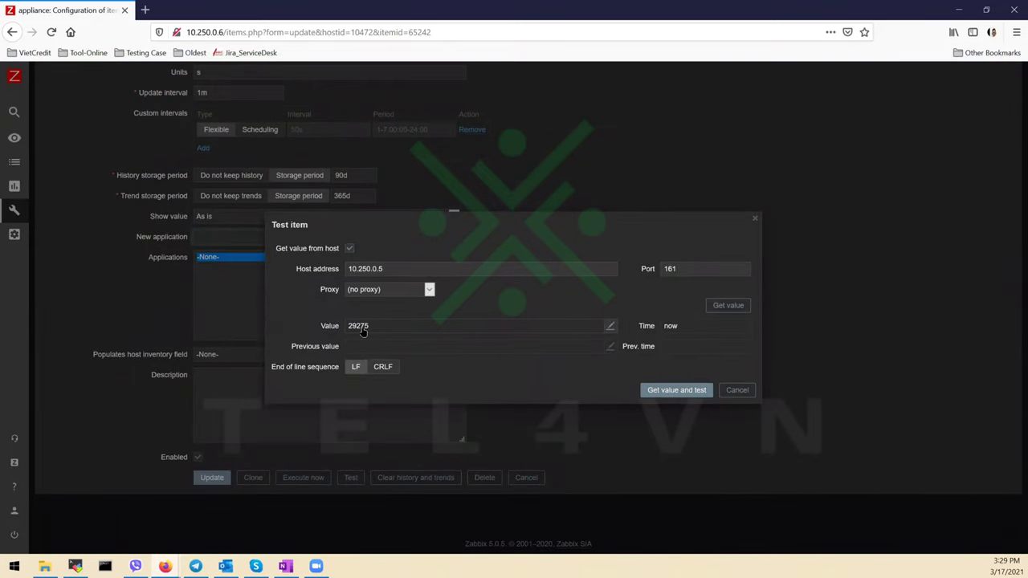
{"action": "left_click", "coordinate": [75, 566]}
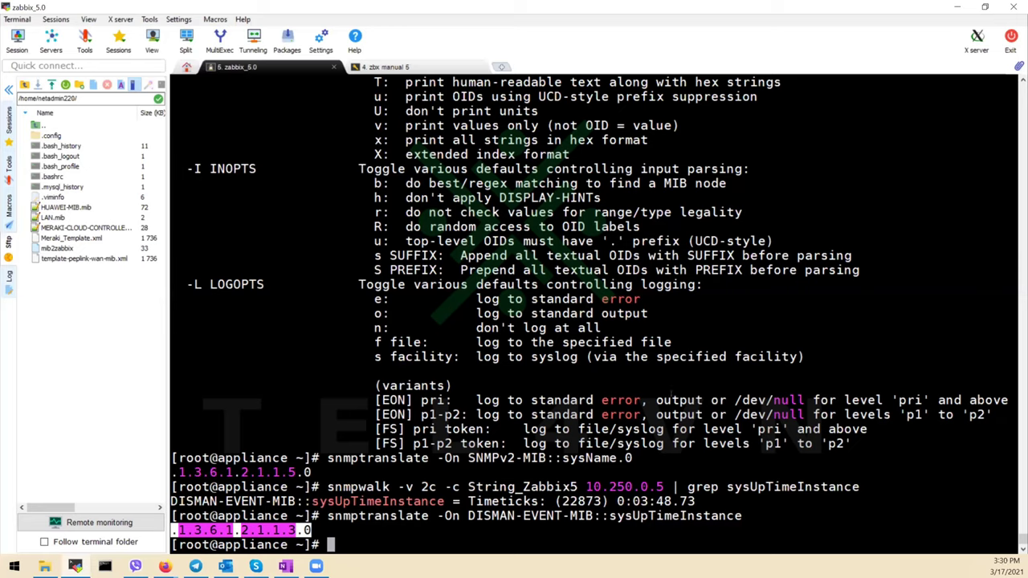
{"action": "left_click", "coordinate": [962, 6]}
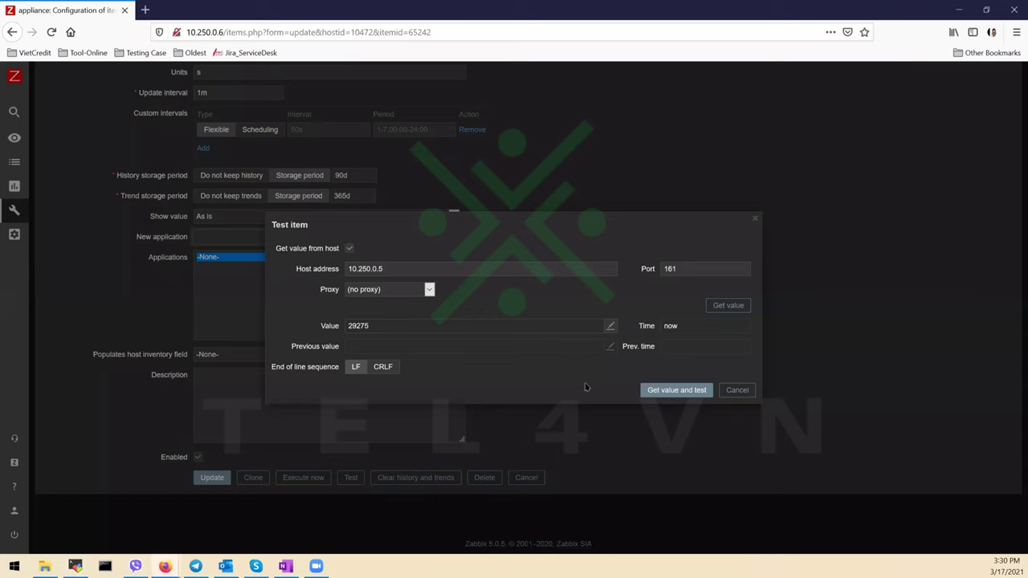
{"action": "left_click", "coordinate": [736, 390]}
Step: In a new Latest data tab filtered to Zabbix-Training, confirm System Uptime reads 8h 31m 44s
{"action": "left_click", "coordinate": [526, 478]}
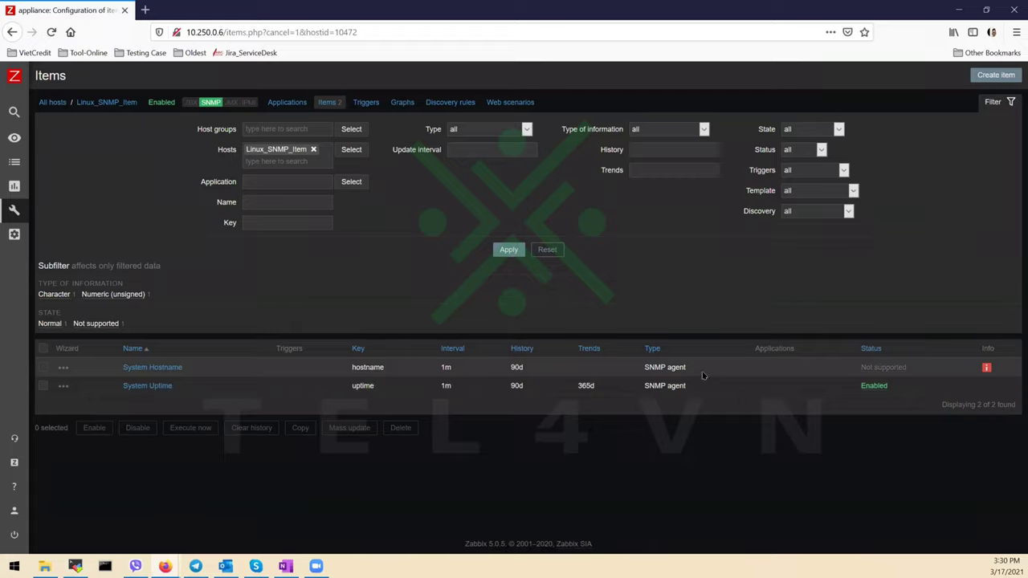
{"action": "mouse_move", "coordinate": [14, 132]}
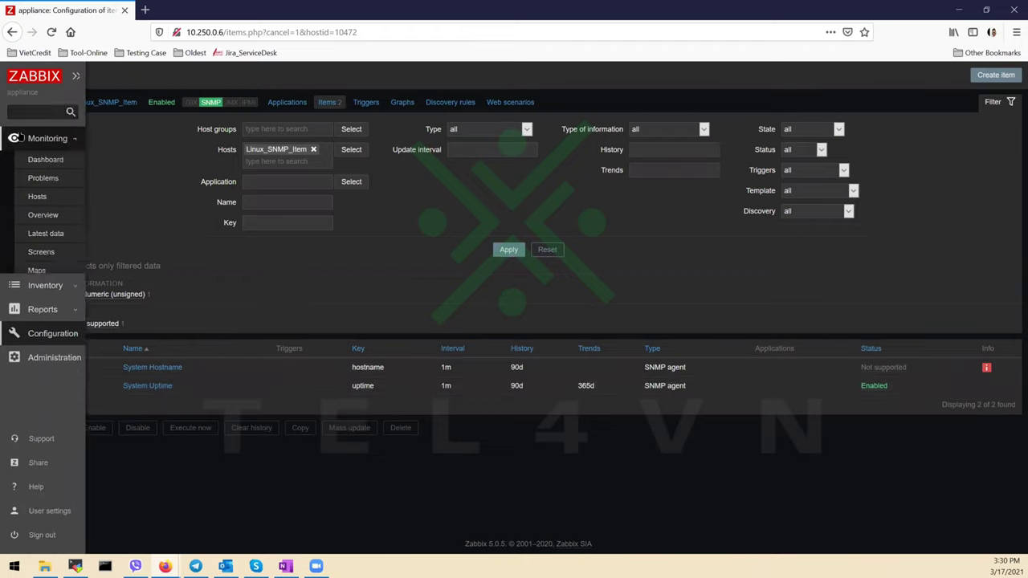
{"action": "middle_click", "coordinate": [63, 234]}
{"action": "left_click", "coordinate": [201, 10]}
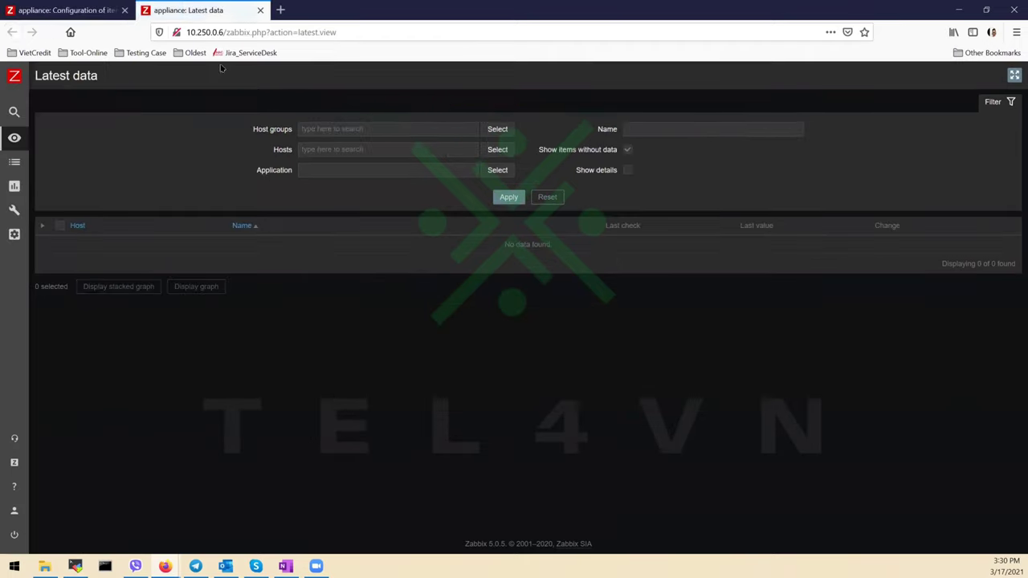
{"action": "left_click", "coordinate": [498, 130]}
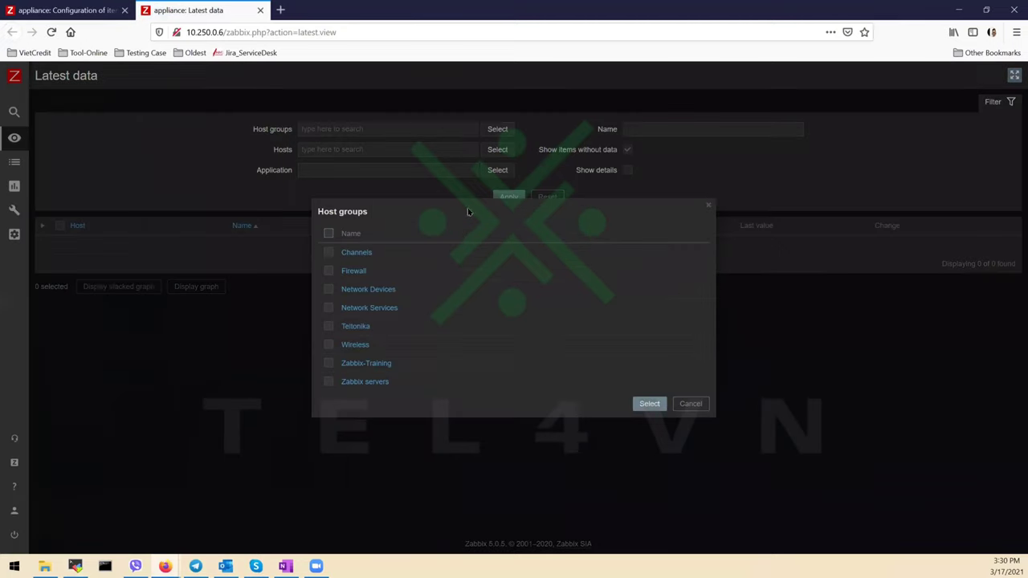
{"action": "left_click", "coordinate": [379, 365]}
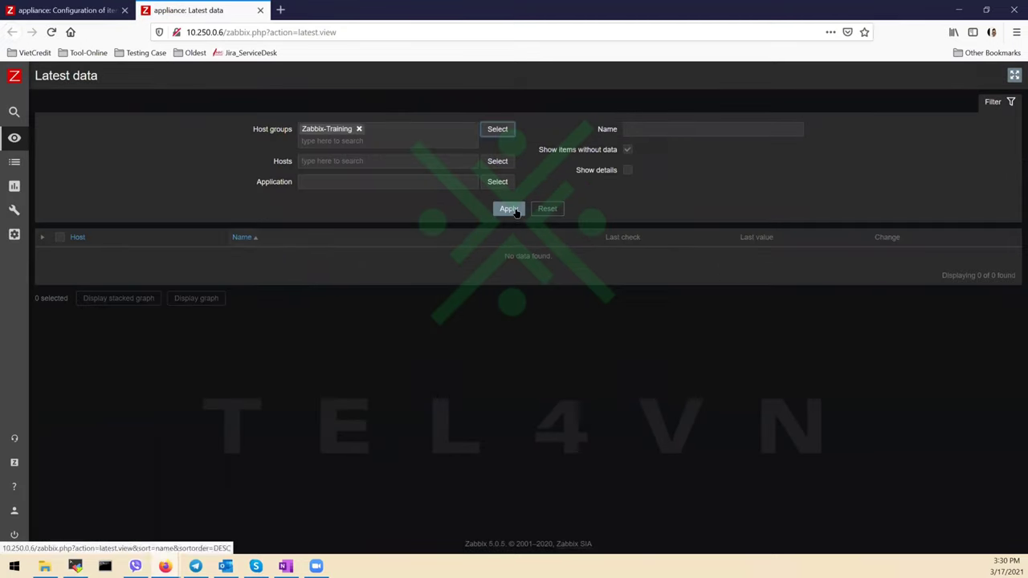
{"action": "left_click", "coordinate": [508, 209]}
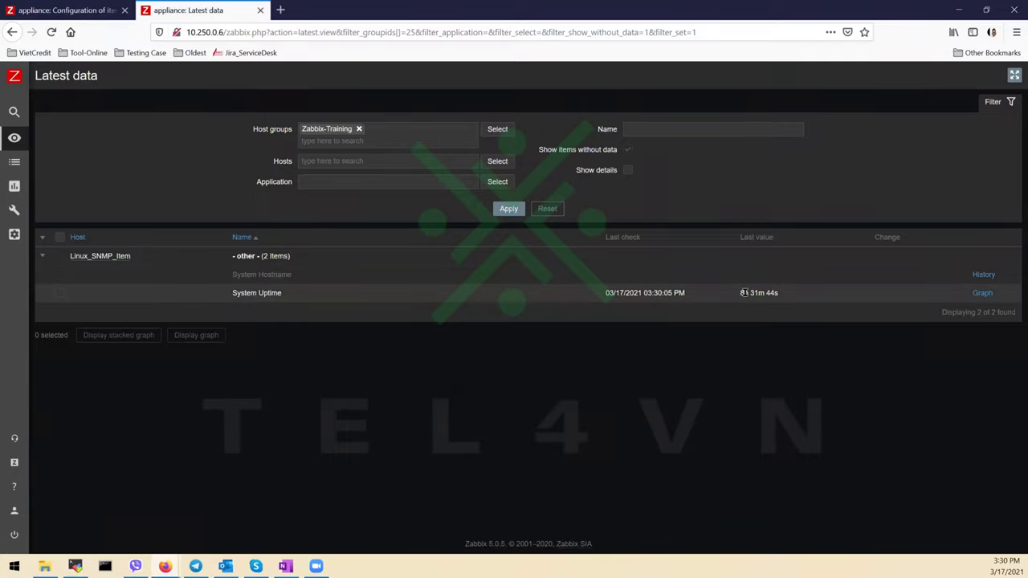
{"action": "left_click_drag", "start_coordinate": [741, 292], "coordinate": [778, 293]}
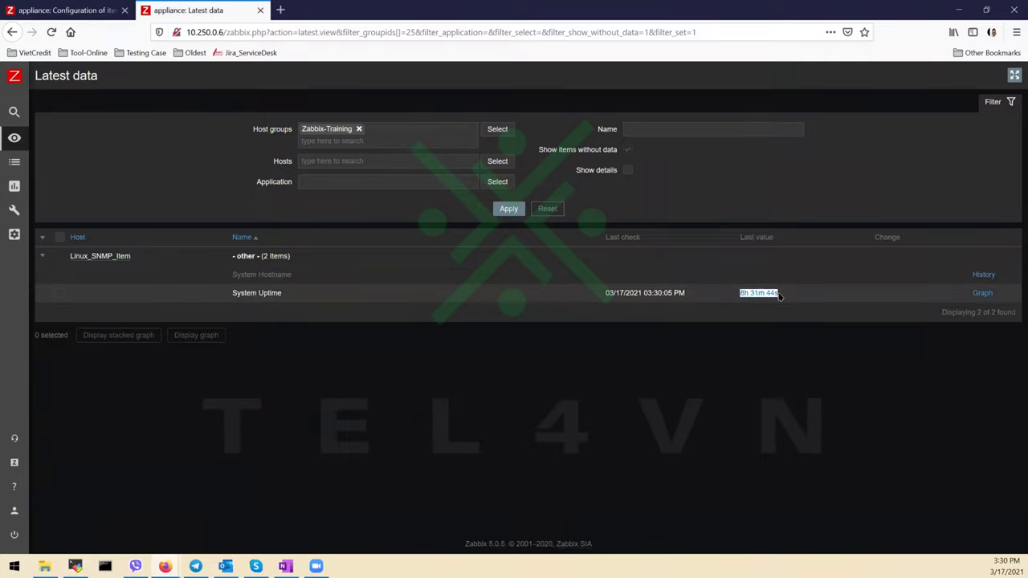
{"action": "left_click", "coordinate": [769, 357]}
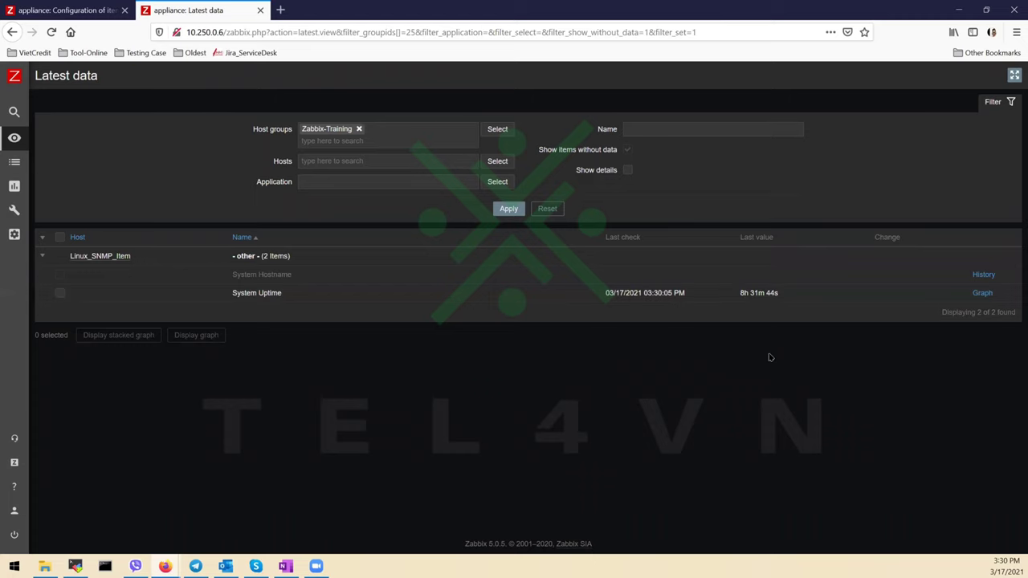
{"action": "left_click", "coordinate": [78, 6]}
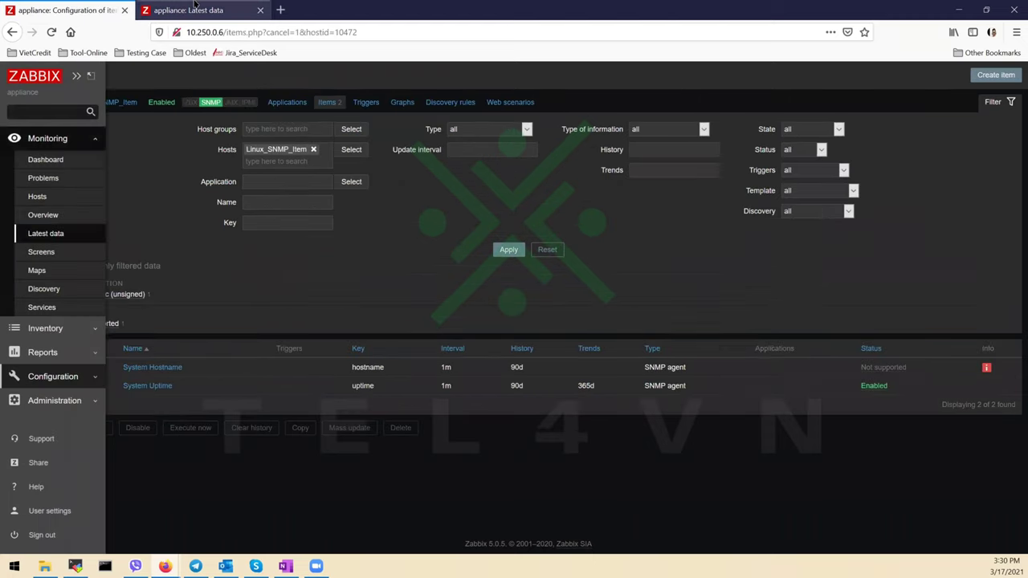
Step: Test the System Hostname item to fetch CentOS7, then cancel the form
{"action": "left_click", "coordinate": [171, 367]}
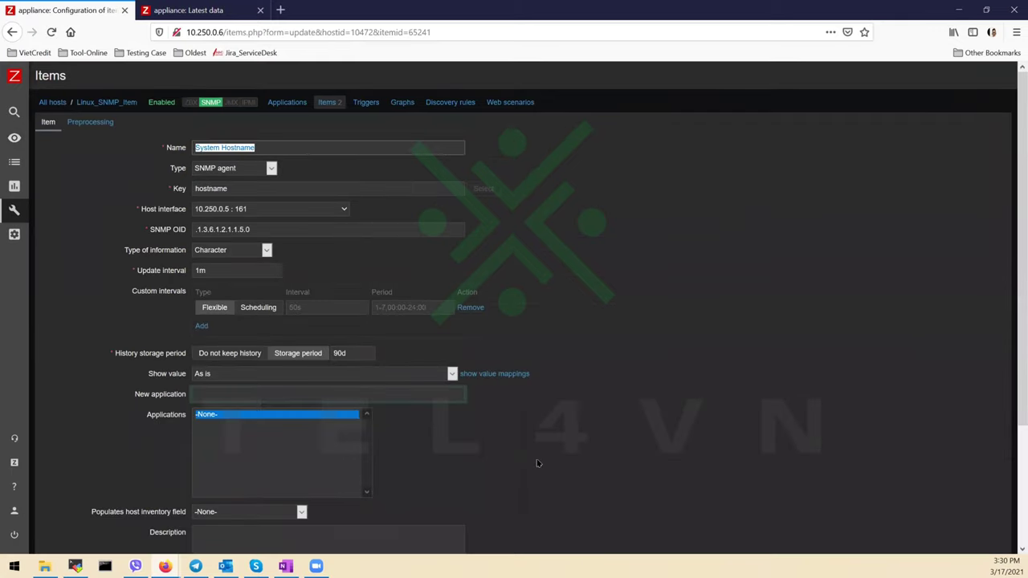
{"action": "left_click", "coordinate": [585, 463]}
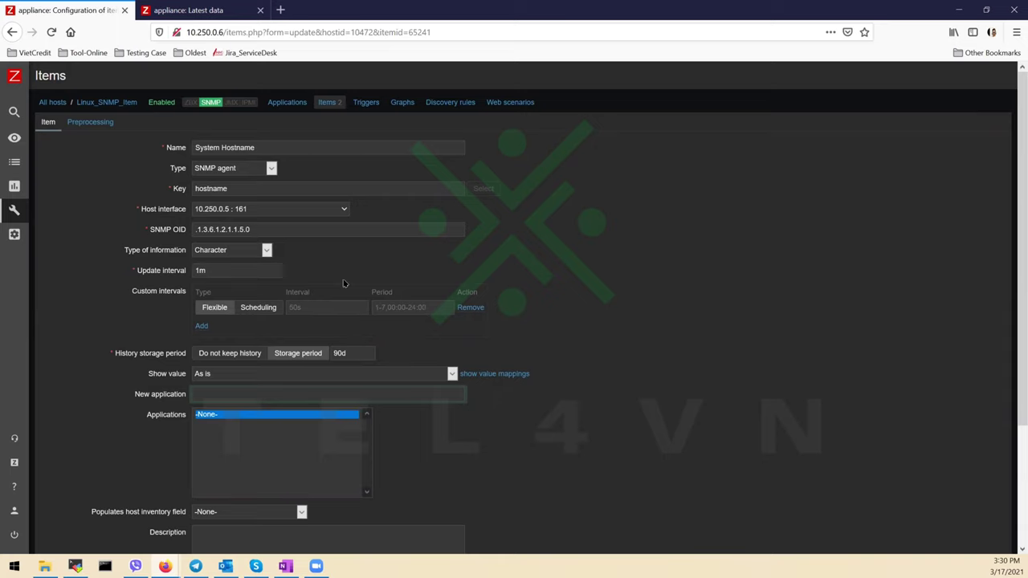
{"action": "scroll", "coordinate": [343, 283], "scroll_direction": "down", "scroll_amount": 3}
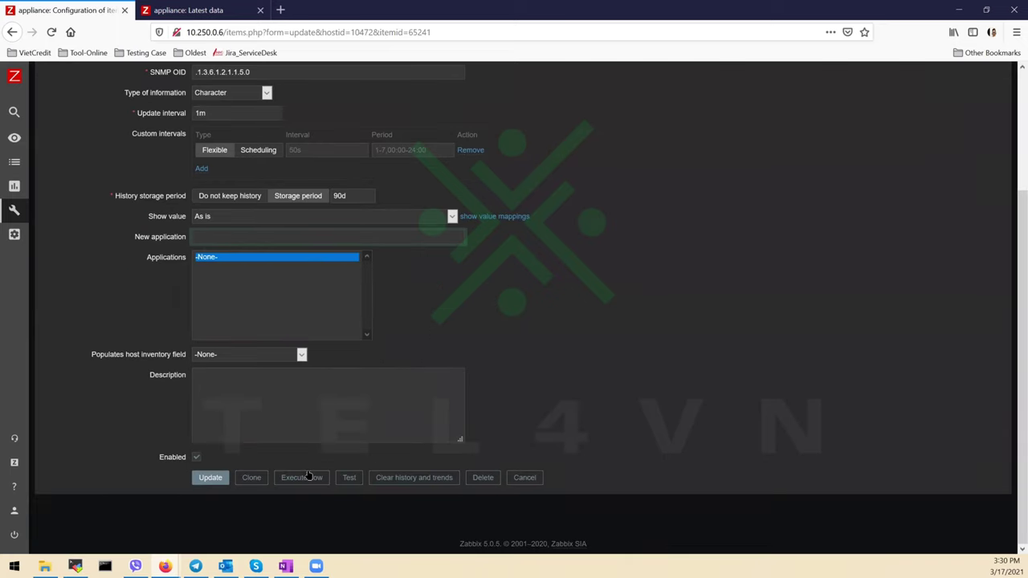
{"action": "left_click", "coordinate": [349, 477]}
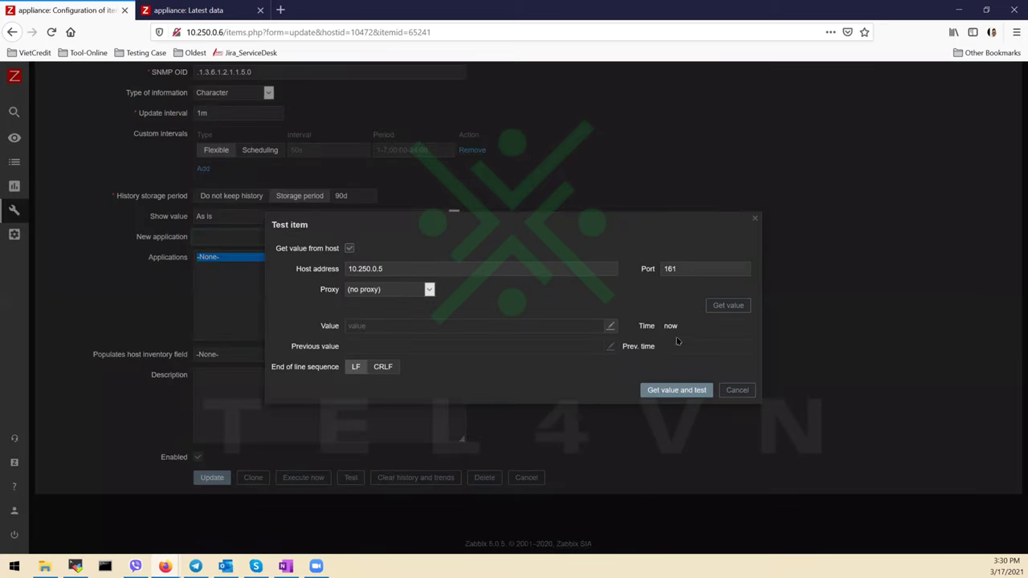
{"action": "left_click", "coordinate": [723, 306]}
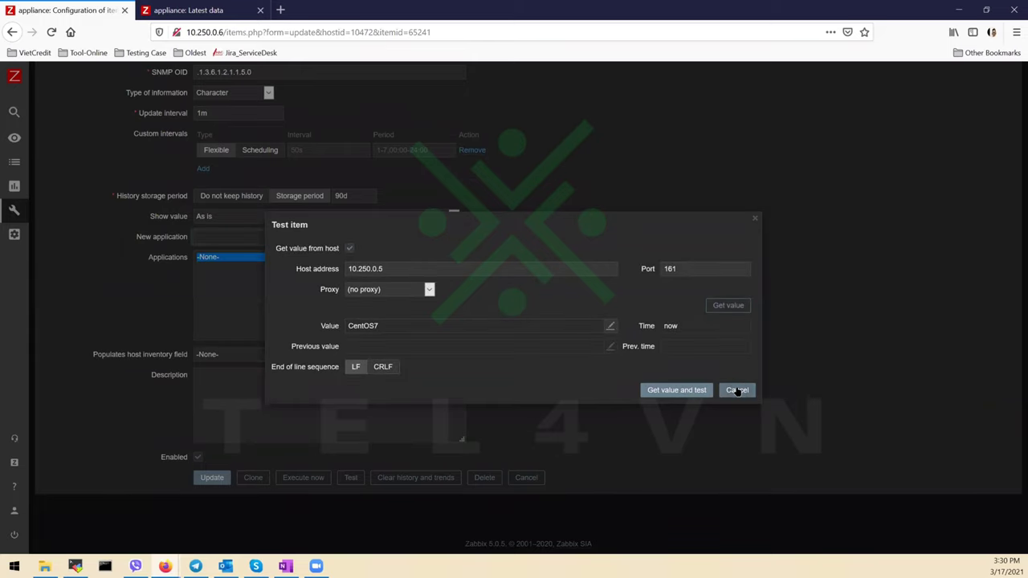
{"action": "left_click", "coordinate": [735, 391]}
{"action": "left_click", "coordinate": [537, 480]}
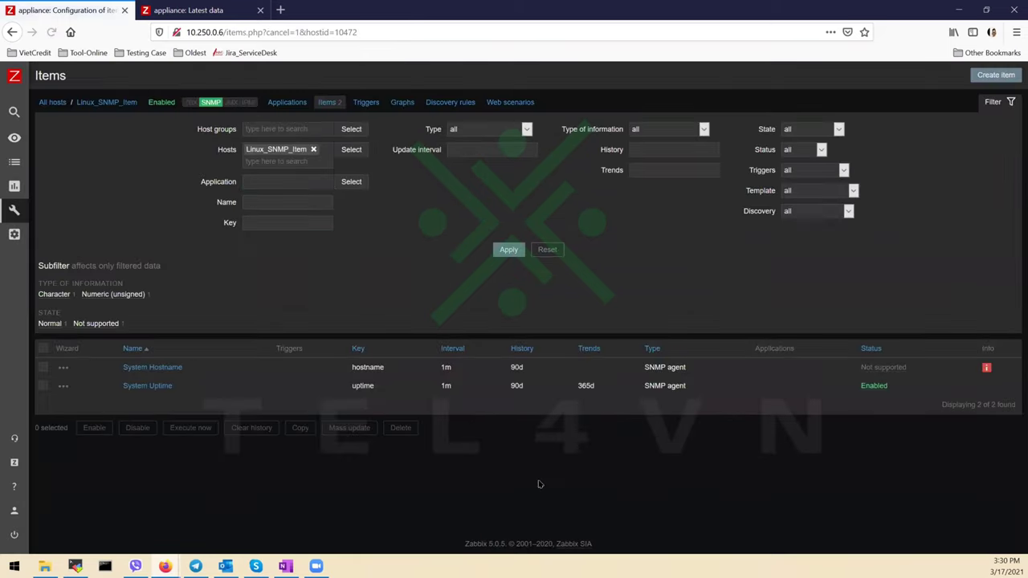
Step: Close the Latest data tab and go to the list of all hosts
{"action": "left_click", "coordinate": [241, 11]}
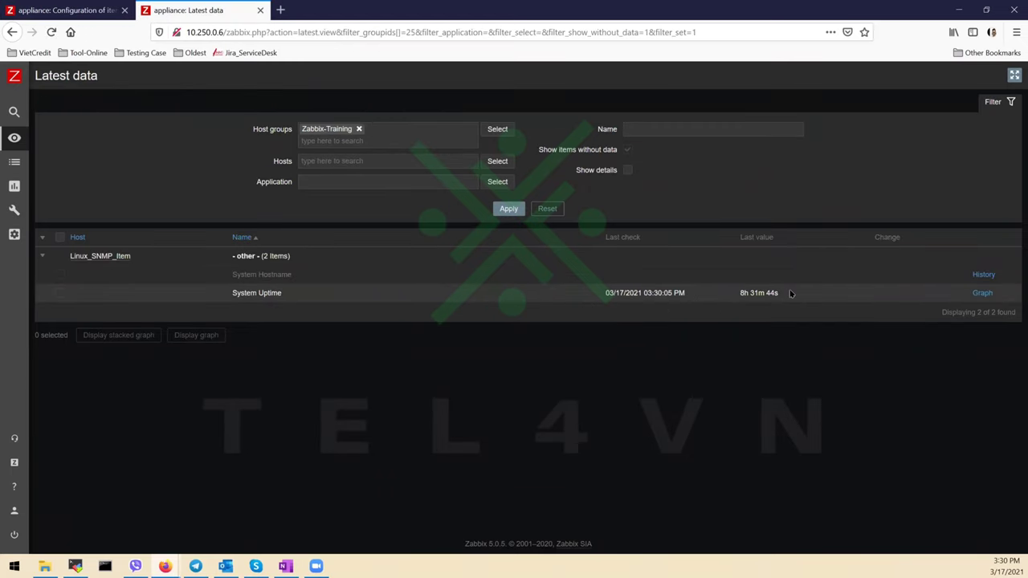
{"action": "left_click", "coordinate": [68, 10]}
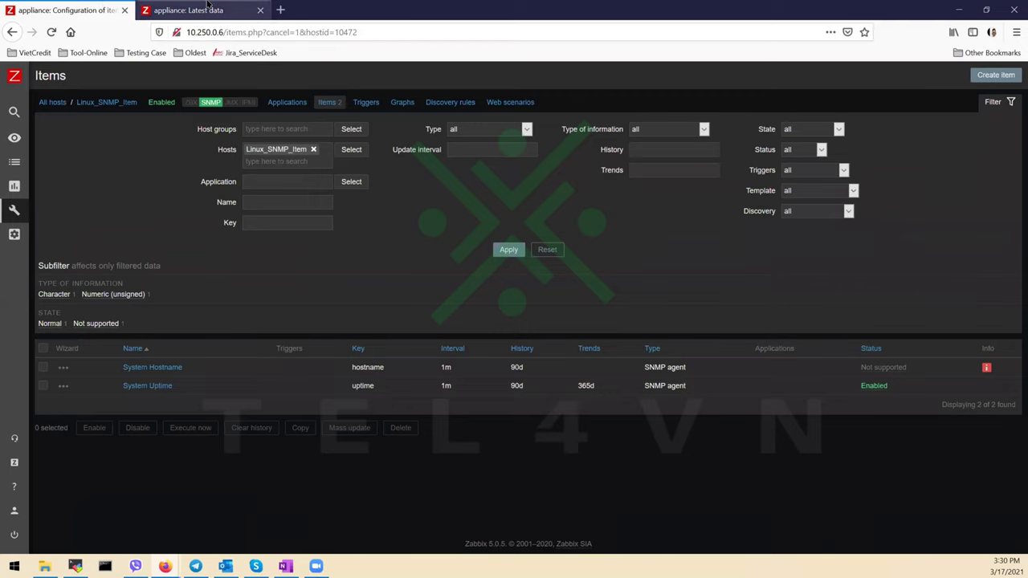
{"action": "left_click", "coordinate": [207, 8]}
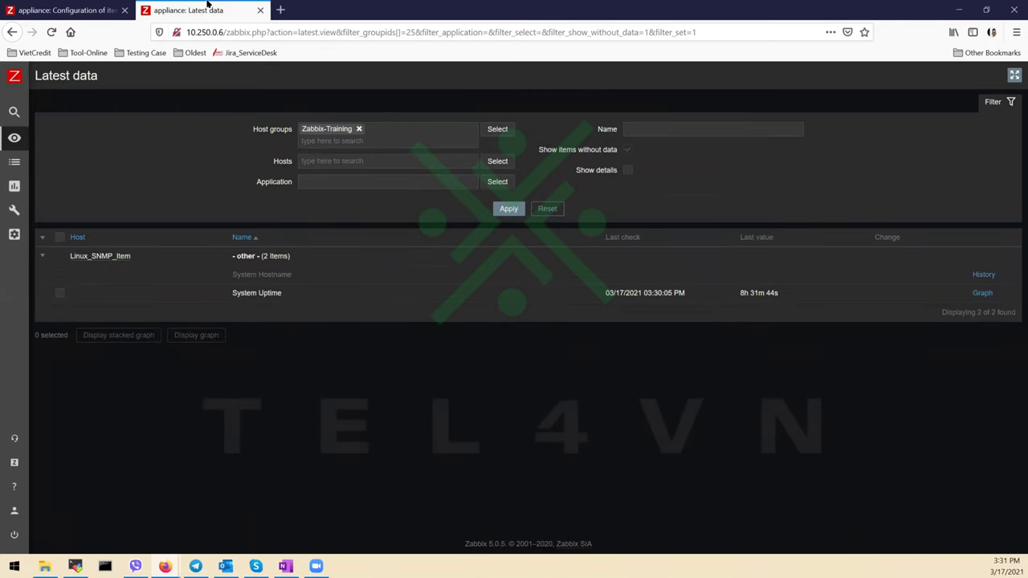
{"action": "left_click", "coordinate": [261, 10]}
{"action": "left_click", "coordinate": [56, 103]}
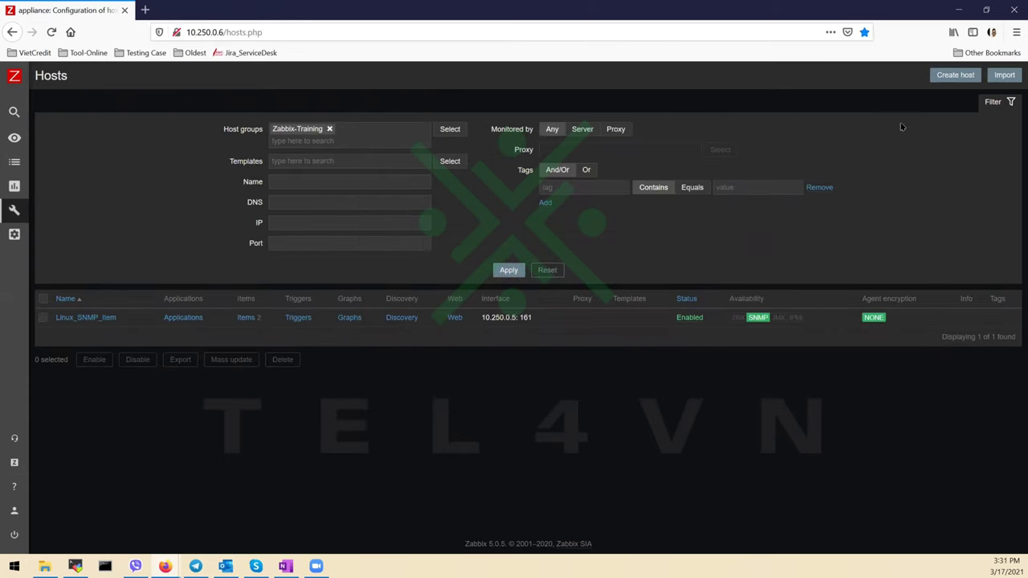
Step: Begin a new host in Zabbix-Training, starting its host name with 'W'
{"action": "left_click", "coordinate": [946, 75]}
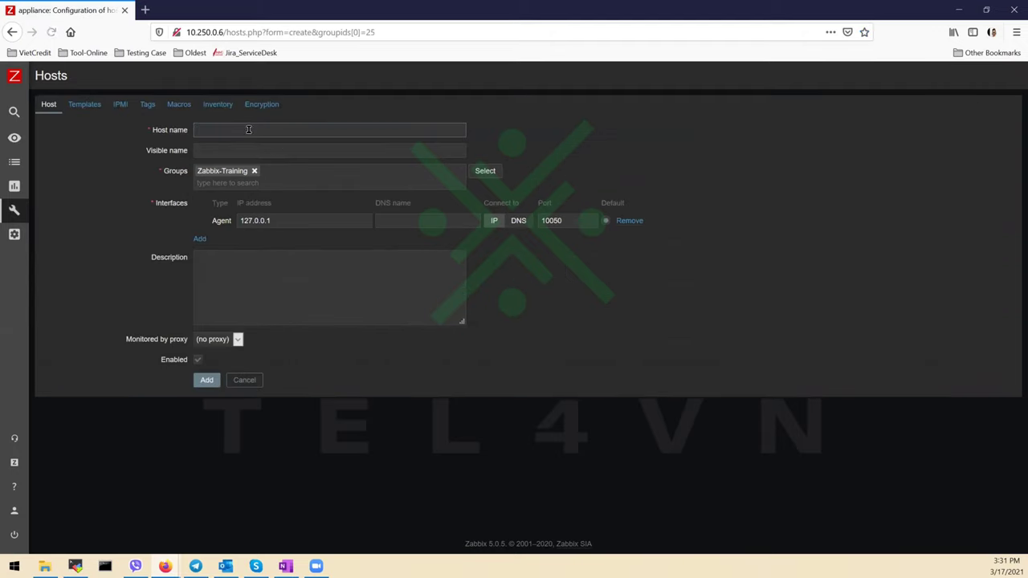
{"action": "left_click", "coordinate": [249, 128]}
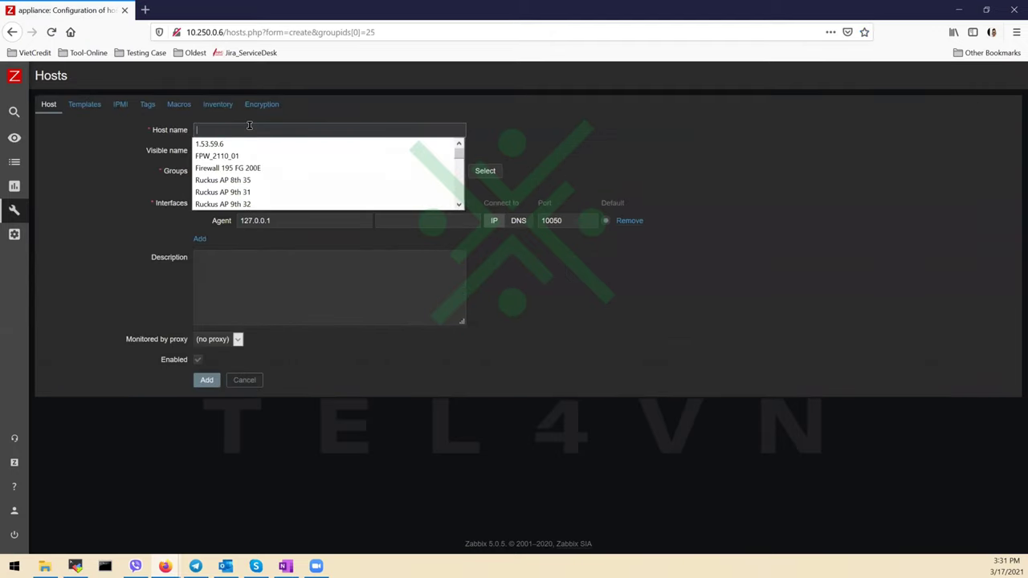
{"action": "type", "text": "Win"}
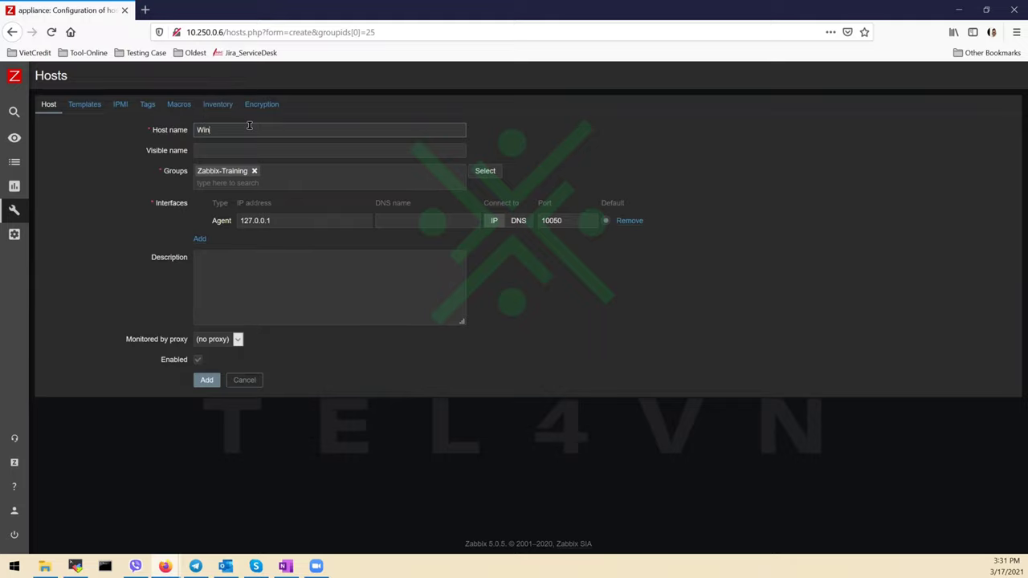
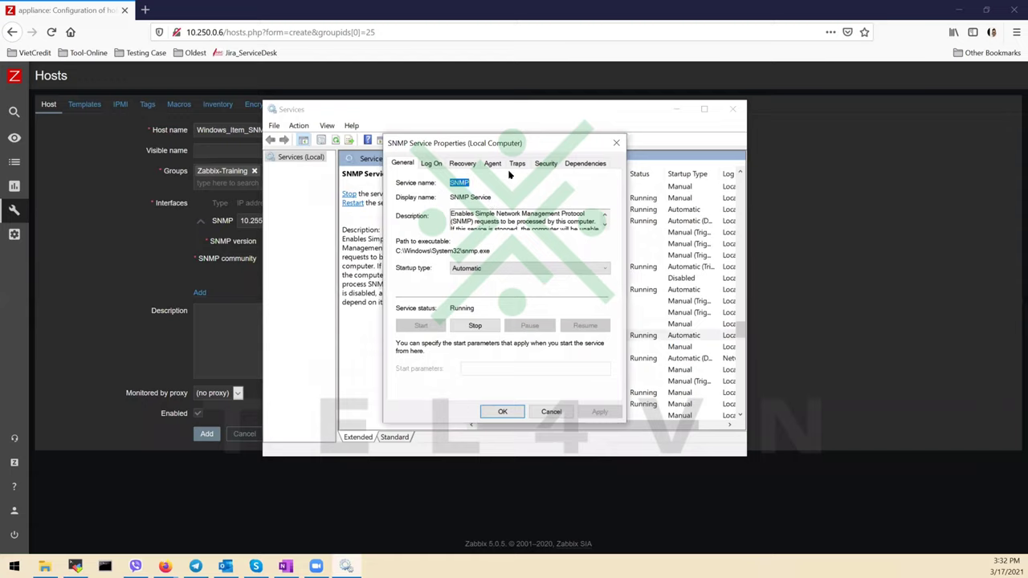
Step: Replace the SNMP service's old accepted community with a new READ ONLY community and save
{"action": "left_click", "coordinate": [492, 164]}
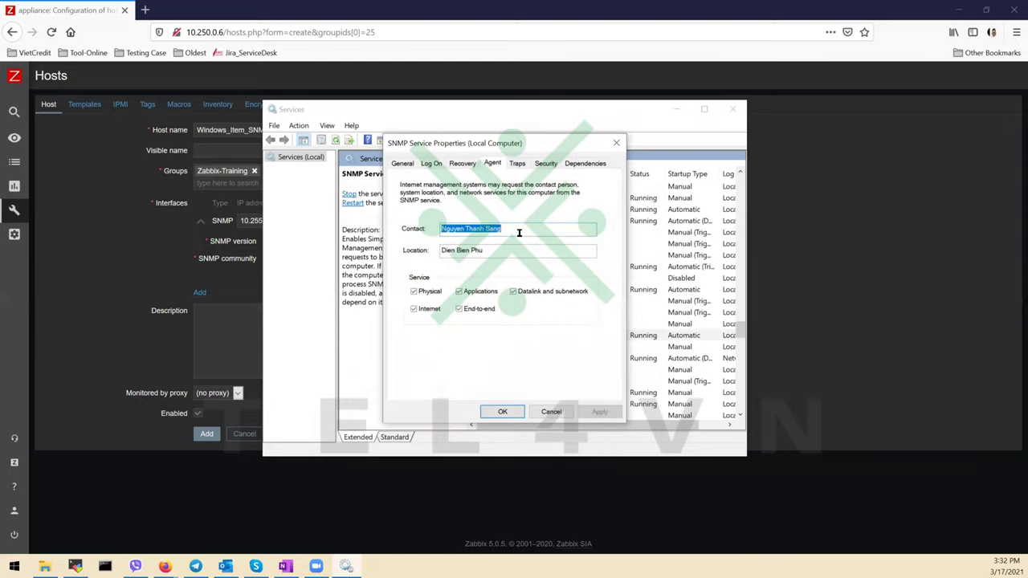
{"action": "left_click", "coordinate": [546, 164]}
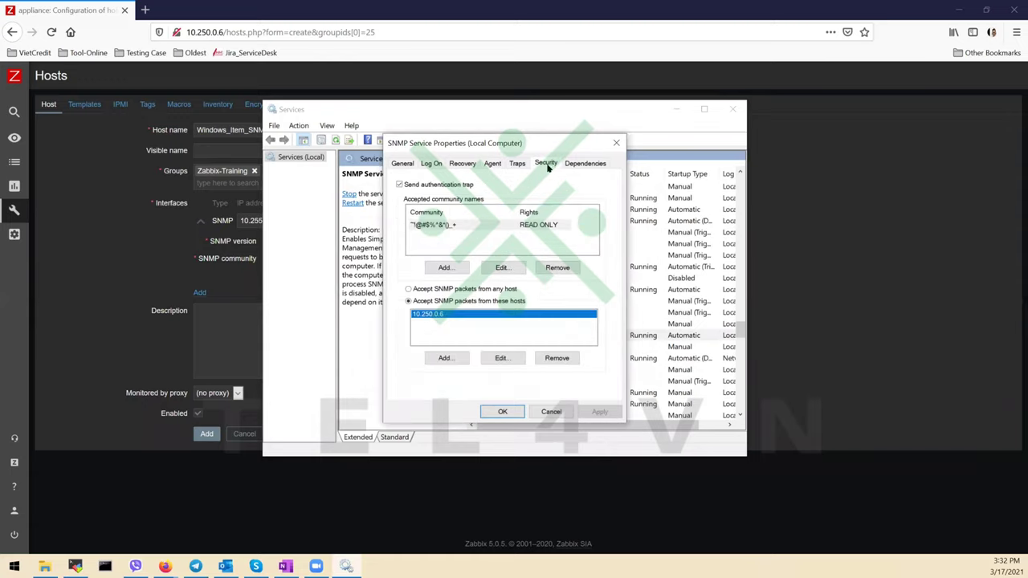
{"action": "left_click", "coordinate": [466, 232]}
{"action": "left_click", "coordinate": [495, 226]}
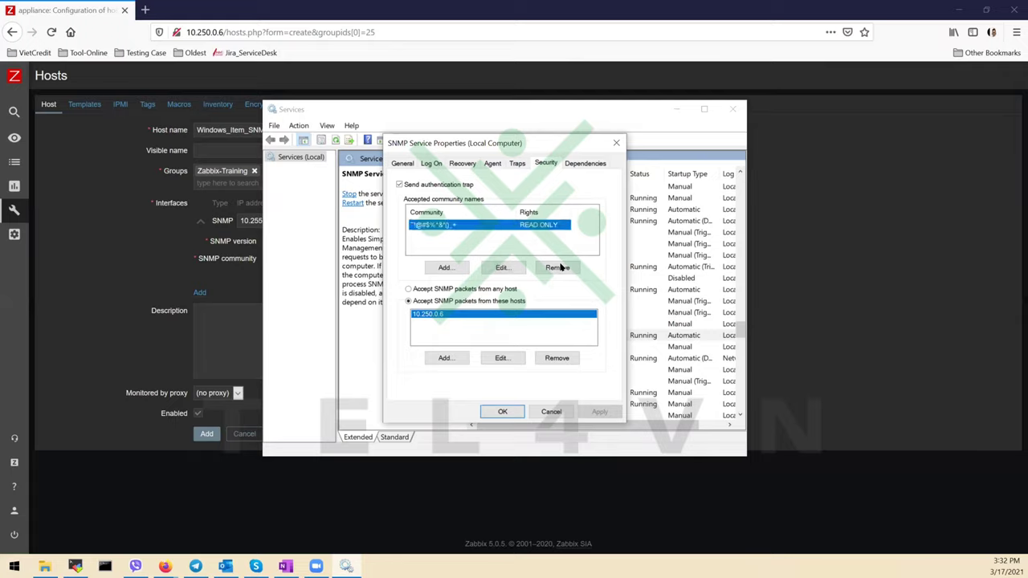
{"action": "left_click", "coordinate": [557, 267]}
{"action": "left_click", "coordinate": [454, 270]}
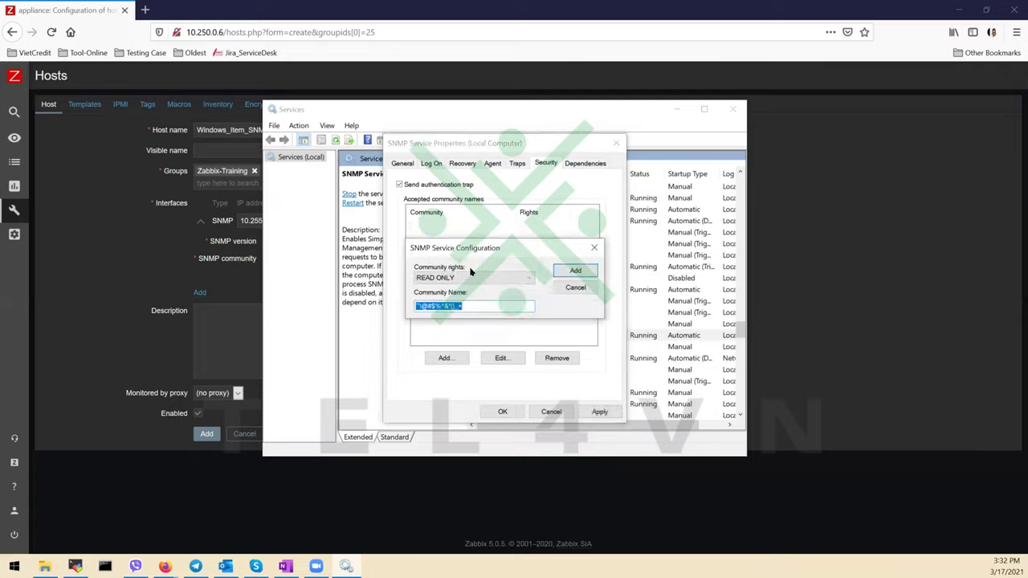
{"action": "left_click", "coordinate": [575, 270]}
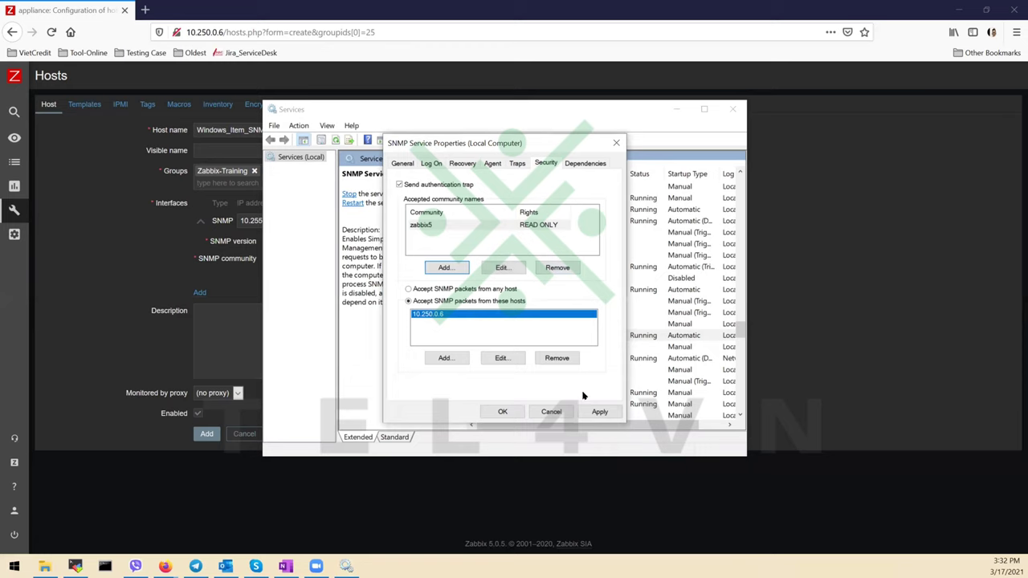
{"action": "left_click", "coordinate": [502, 411]}
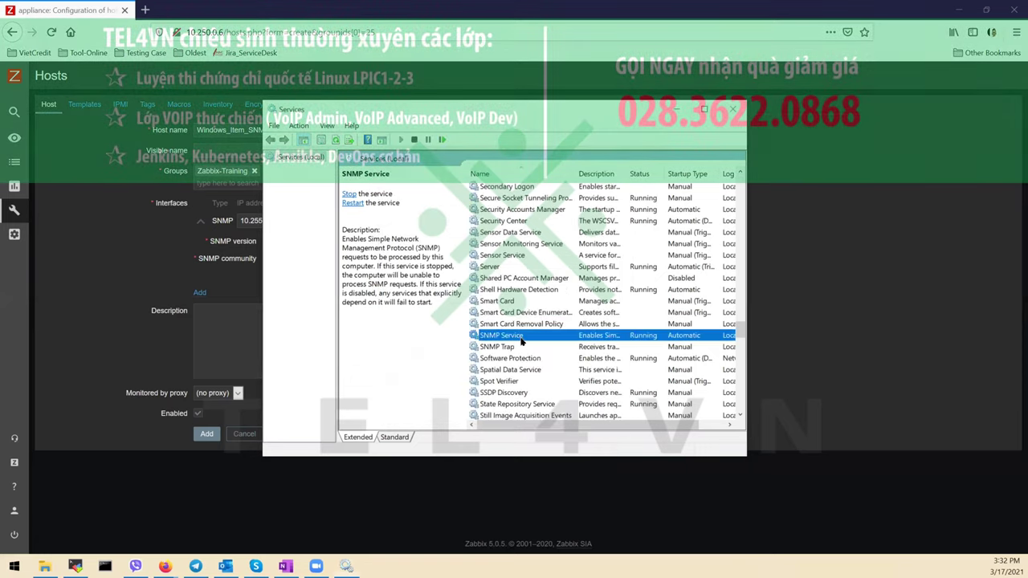
Step: Restart the SNMP service, then add the Windows_Item_SNMP host using the new SNMPv2 community
{"action": "right_click", "coordinate": [522, 339]}
{"action": "left_click", "coordinate": [553, 399]}
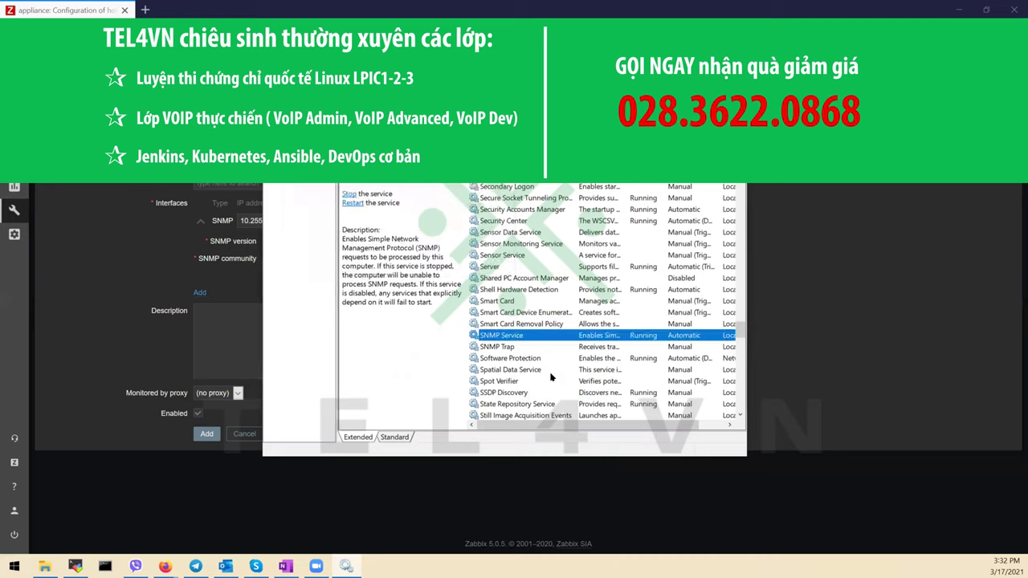
{"action": "key", "text": "alt+Tab"}
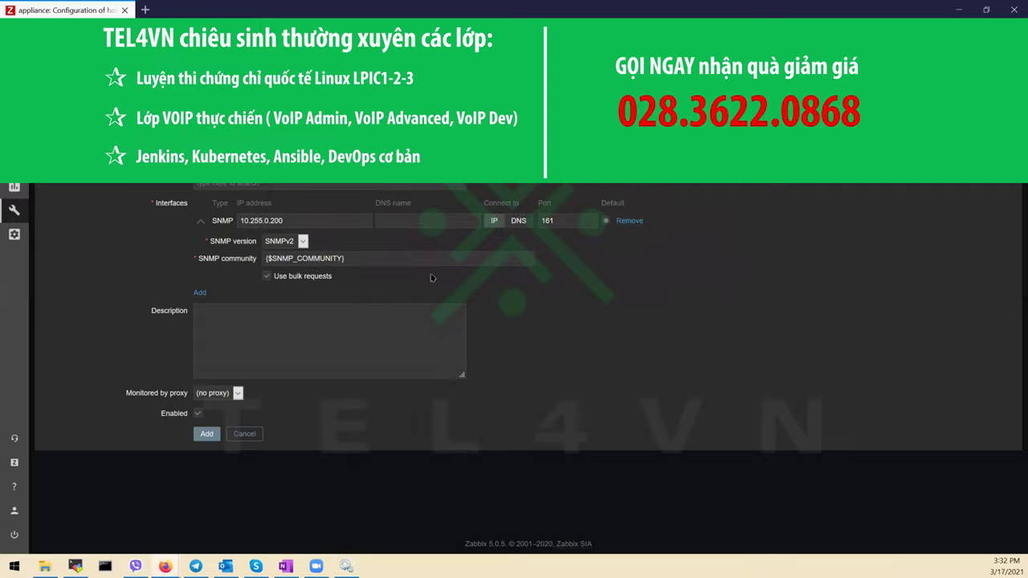
{"action": "left_click_drag", "start_coordinate": [378, 258], "coordinate": [144, 260]}
{"action": "type", "text": "zabbix"}
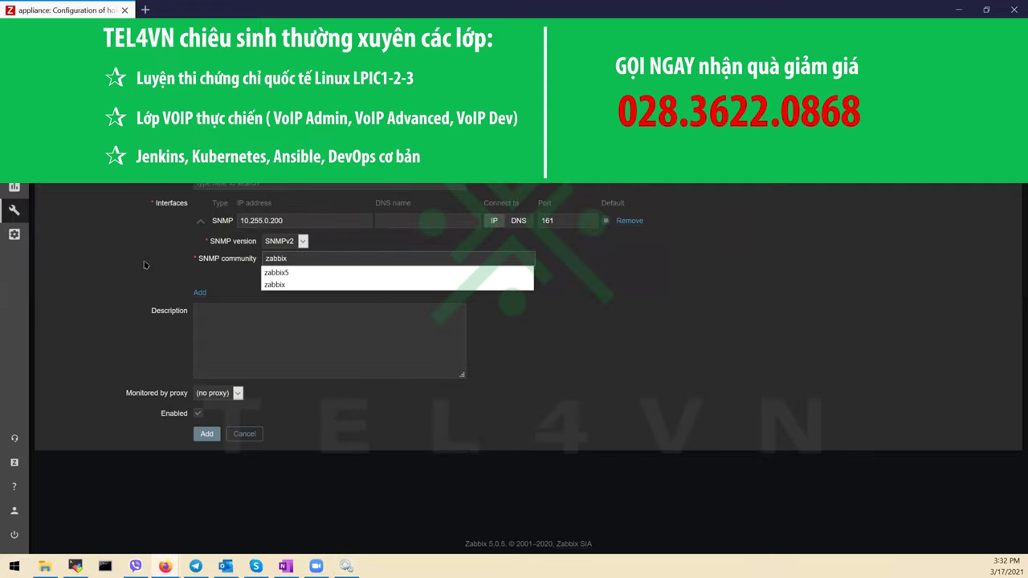
{"action": "key", "text": "Down"}
{"action": "key", "text": "Return"}
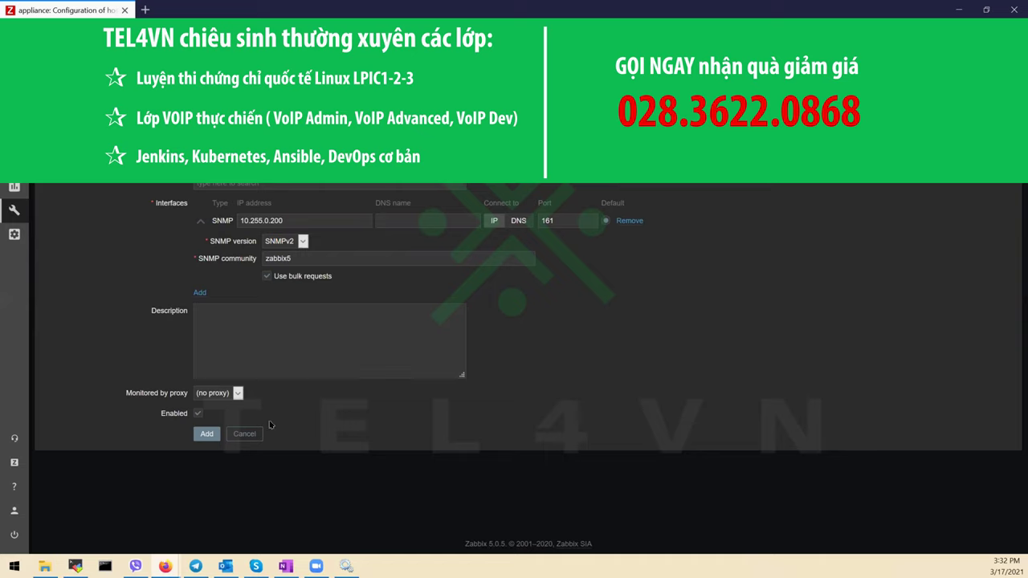
{"action": "left_click", "coordinate": [218, 434]}
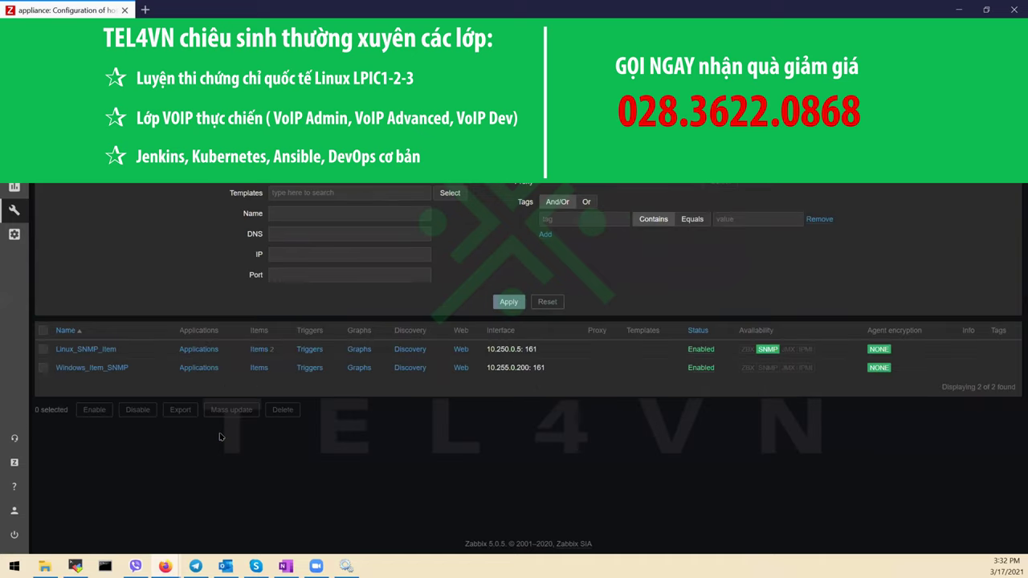
Step: Rename the Windows_Item_SNMP host to Windows_SNMP_Item and update it
{"action": "left_click", "coordinate": [109, 368]}
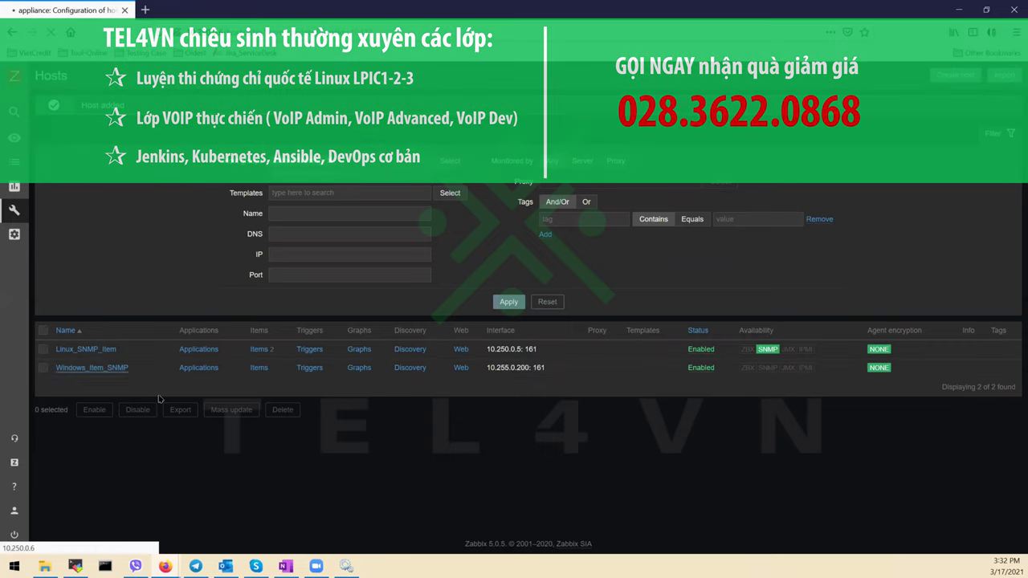
{"action": "left_click_drag", "start_coordinate": [289, 147], "coordinate": [231, 147]}
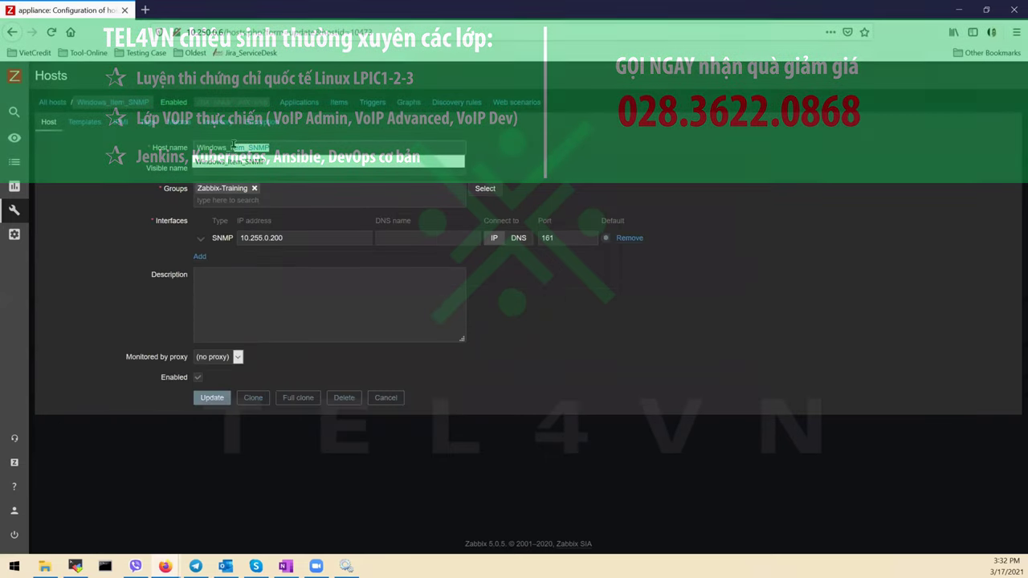
{"action": "type", "text": "SNMP_"}
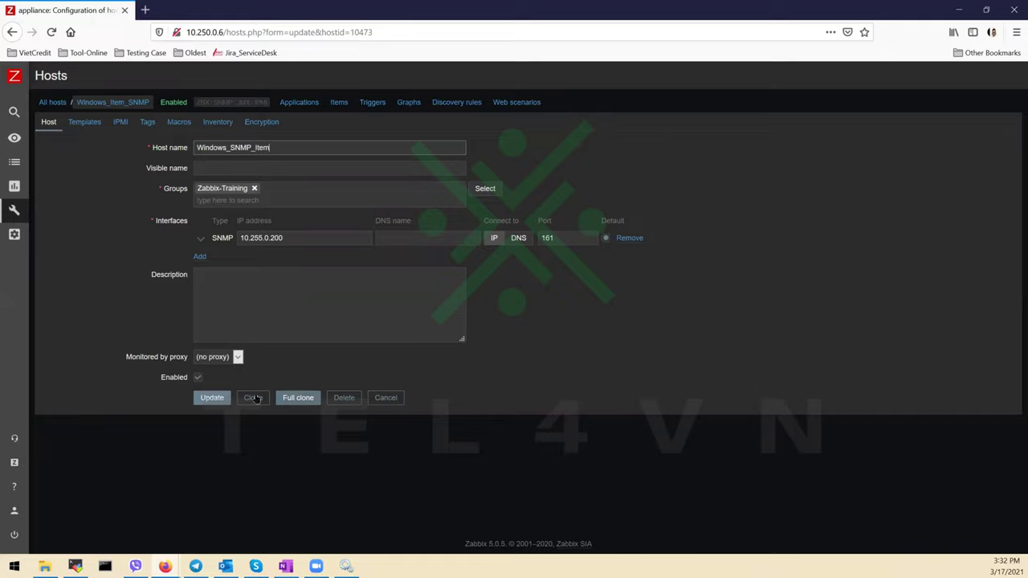
{"action": "left_click", "coordinate": [209, 400]}
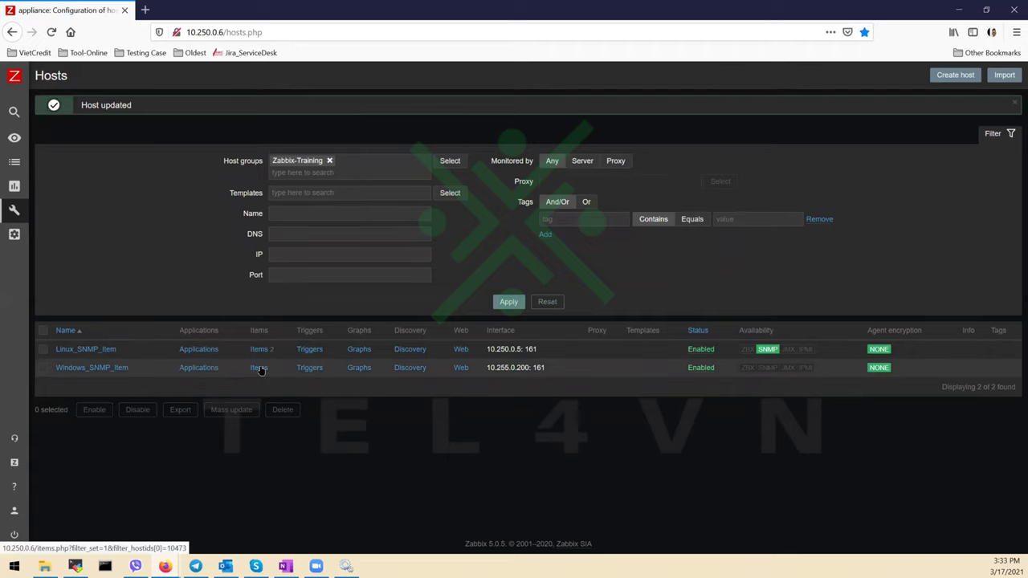
Step: Start a new item from Windows_SNMP_Item's Items list
{"action": "left_click", "coordinate": [258, 367]}
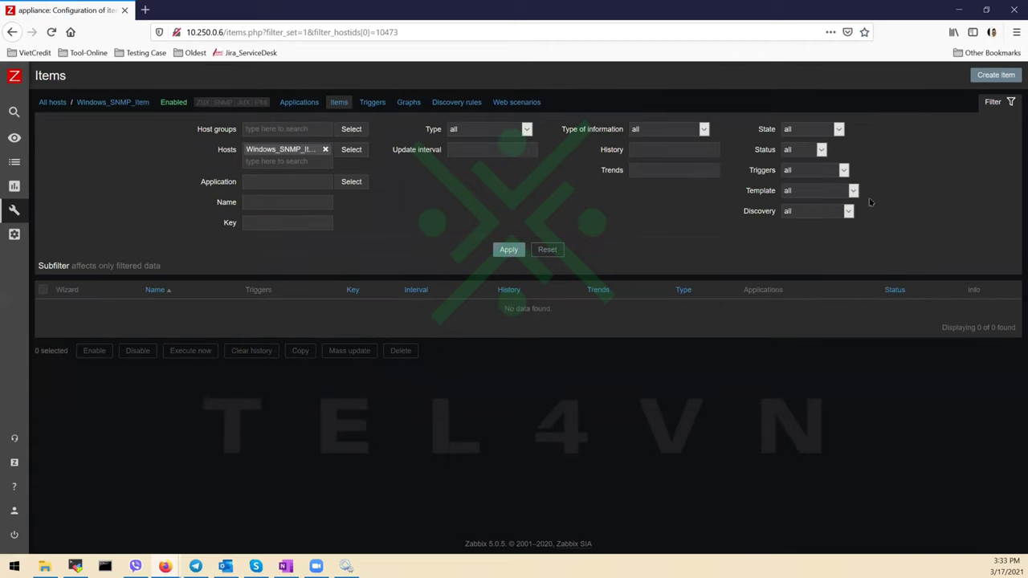
{"action": "left_click", "coordinate": [974, 80]}
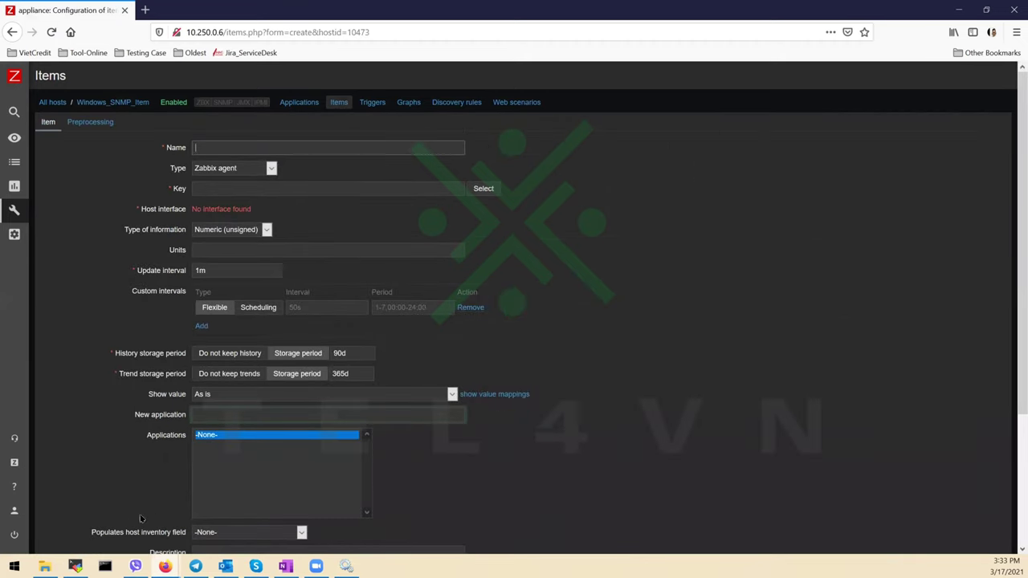
{"action": "left_click", "coordinate": [75, 566]}
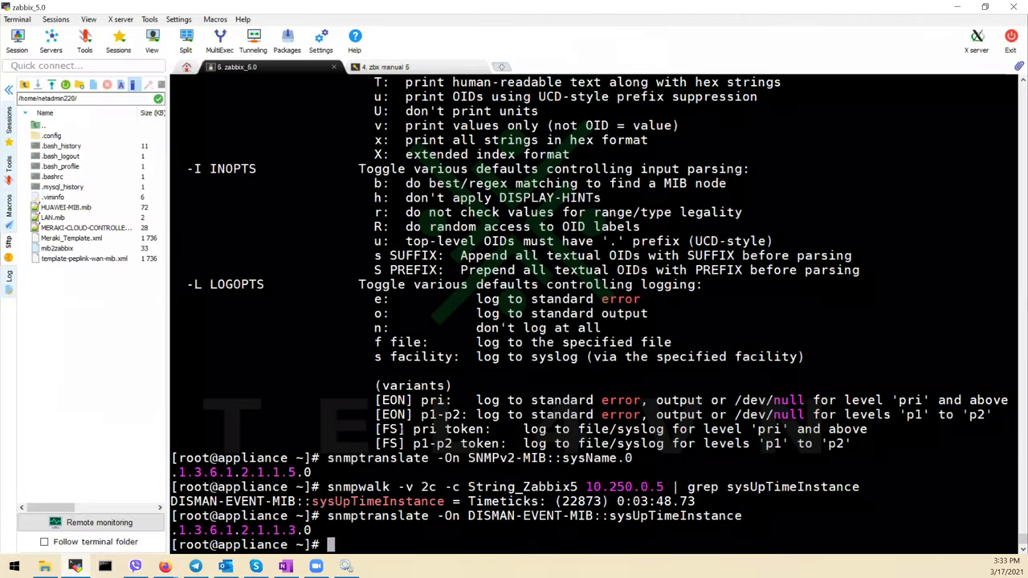
Step: Clear the terminal and recall the earlier snmpwalk, switching it to the new community
{"action": "type", "text": "clear"}
{"action": "key", "text": "Return"}
{"action": "type", "text": "clear"}
{"action": "key", "text": "Up"}
{"action": "key", "text": "Up"}
{"action": "key", "text": "Up"}
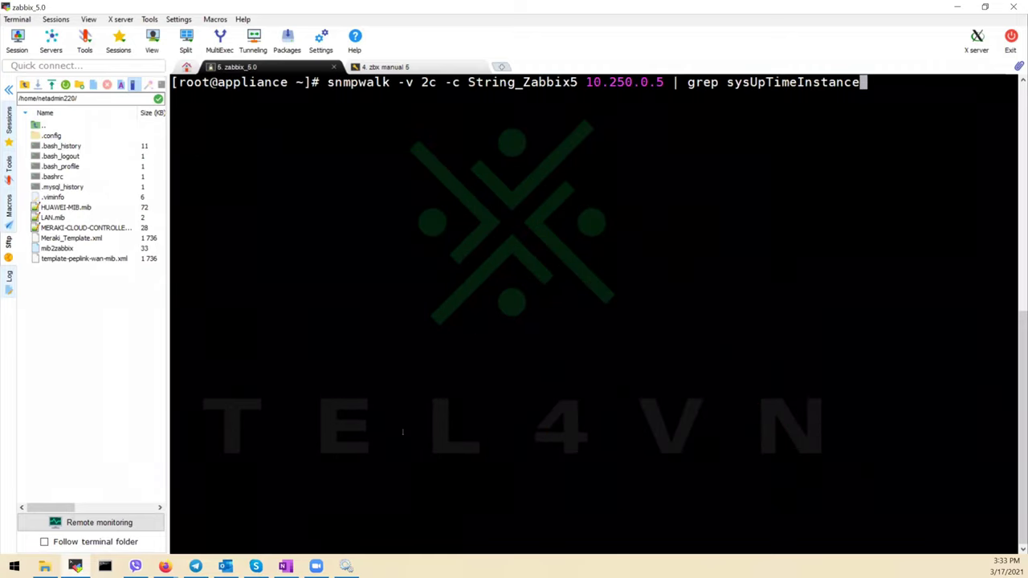
{"action": "key", "text": "Left"}
{"action": "key", "text": "Left"}
{"action": "key", "text": "Left"}
{"action": "key", "text": "Left"}
{"action": "key", "text": "Left"}
{"action": "key", "text": "Left"}
{"action": "key", "text": "Left"}
{"action": "key", "text": "Left"}
{"action": "key", "text": "Left"}
{"action": "key", "text": "Left"}
{"action": "key", "text": "Left"}
{"action": "key", "text": "Left"}
{"action": "key", "text": "Left"}
{"action": "key", "text": "Left"}
{"action": "key", "text": "Left"}
{"action": "key", "text": "Left"}
{"action": "key", "text": "Left"}
{"action": "key", "text": "Left"}
{"action": "key", "text": "Left"}
{"action": "key", "text": "Left"}
{"action": "key", "text": "Left"}
{"action": "key", "text": "Left"}
{"action": "key", "text": "Left"}
{"action": "key", "text": "Left"}
{"action": "key", "text": "Left"}
{"action": "key", "text": "BackSpace"}
{"action": "key", "text": "BackSpace"}
{"action": "key", "text": "BackSpace"}
{"action": "key", "text": "BackSpace"}
{"action": "key", "text": "BackSpace"}
{"action": "key", "text": "BackSpace"}
{"action": "key", "text": "BackSpace"}
{"action": "key", "text": "BackSpace"}
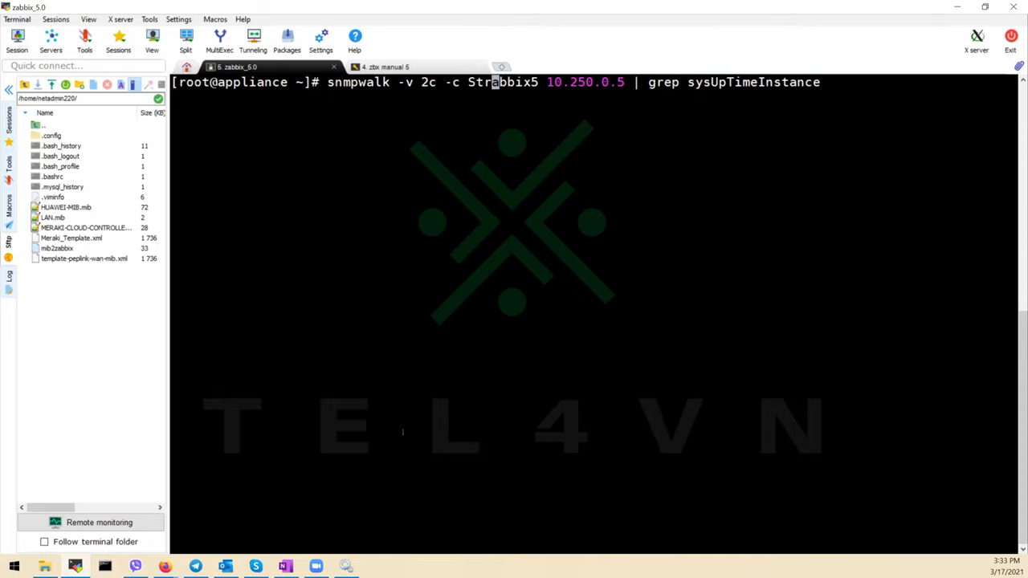
{"action": "type", "text": "z"}
Step: Point the snmpwalk at 10.255.0.200 without the grep filter and run it
{"action": "key", "text": "Right"}
{"action": "key", "text": "Right"}
{"action": "key", "text": "Right"}
{"action": "key", "text": "Right"}
{"action": "key", "text": "Right"}
{"action": "key", "text": "Right"}
{"action": "key", "text": "Right"}
{"action": "key", "text": "Right"}
{"action": "key", "text": "Right"}
{"action": "key", "text": "Right"}
{"action": "key", "text": "Right"}
{"action": "key", "text": "Right"}
{"action": "key", "text": "Right"}
{"action": "key", "text": "Right"}
{"action": "key", "text": "Right"}
{"action": "key", "text": "Right"}
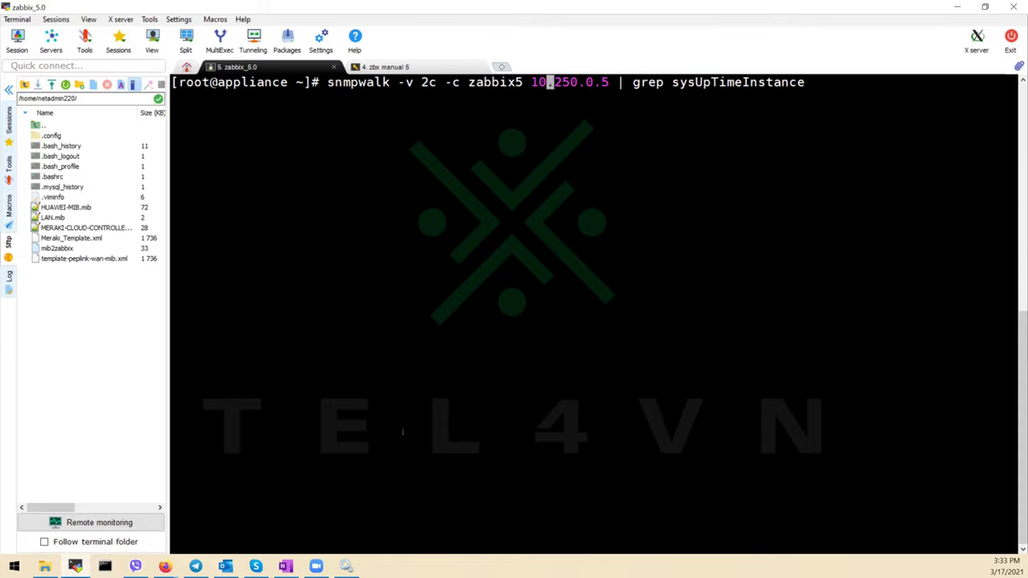
{"action": "key", "text": "Right"}
{"action": "key", "text": "BackSpace"}
{"action": "key", "text": "BackSpace"}
{"action": "key", "text": "BackSpace"}
{"action": "key", "text": "BackSpace"}
{"action": "key", "text": "BackSpace"}
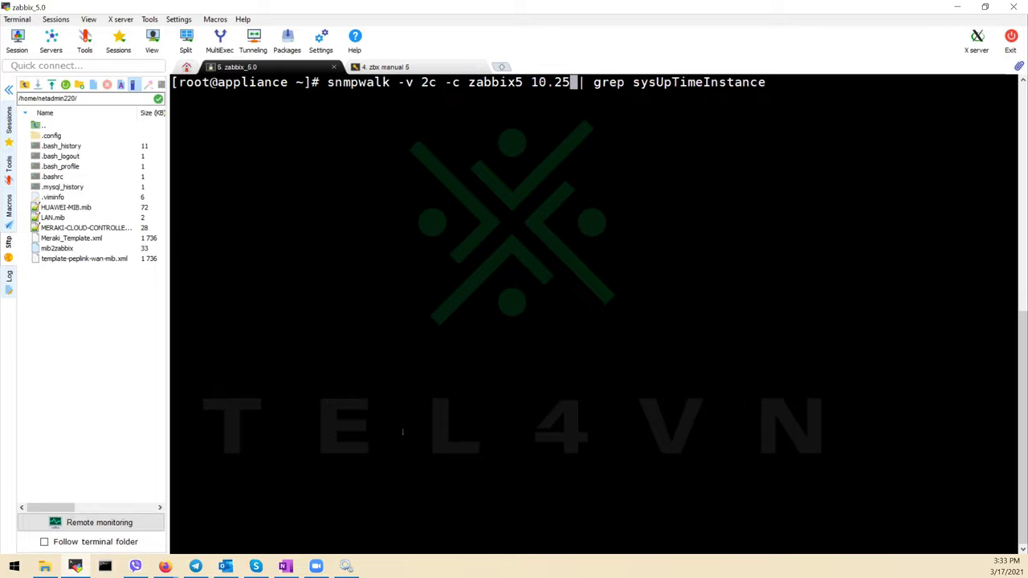
{"action": "type", "text": "5.0"}
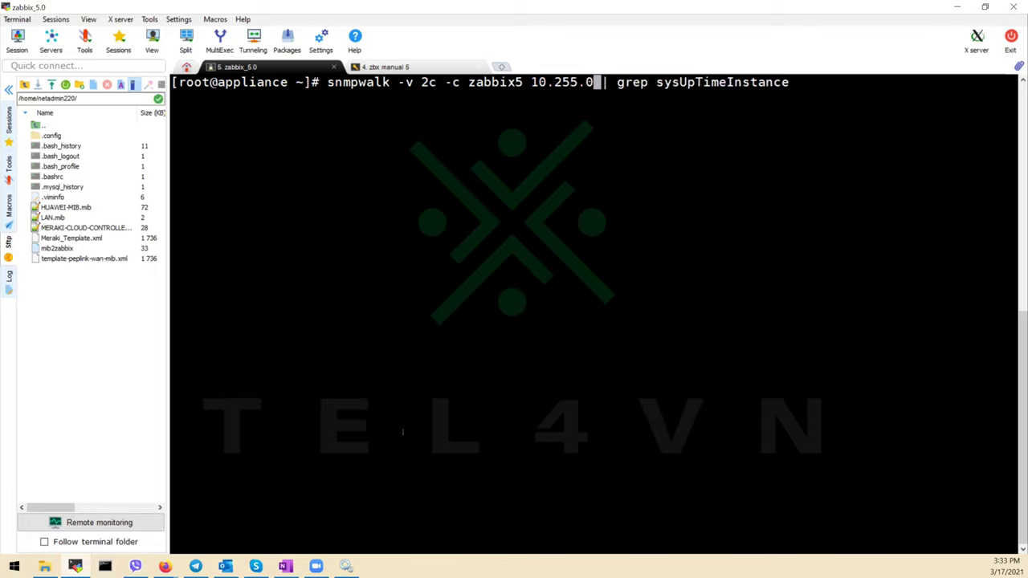
{"action": "type", "text": "l"}
{"action": "key", "text": "Home"}
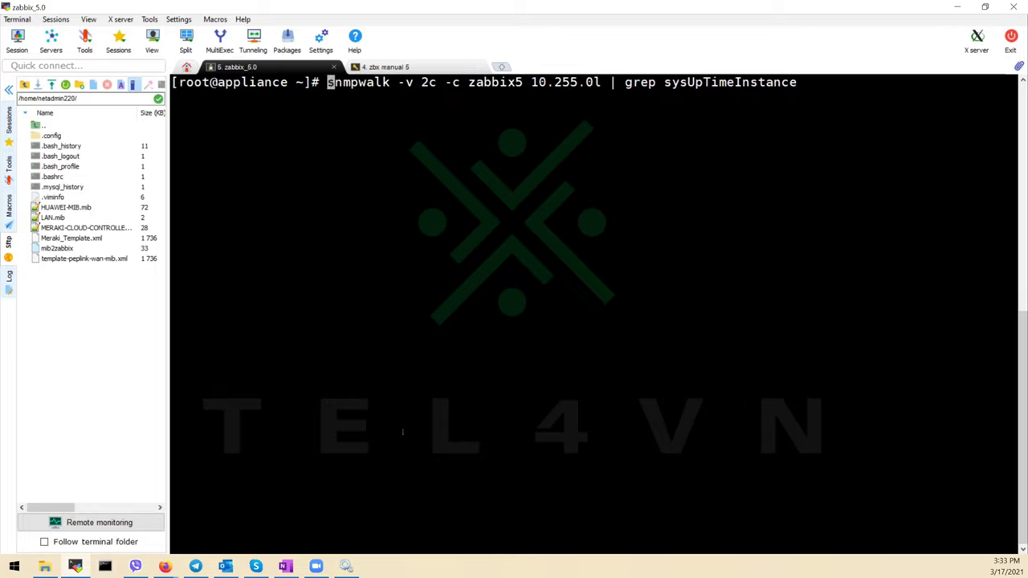
{"action": "key", "text": "End"}
{"action": "key", "text": "Left"}
{"action": "key", "text": "Left"}
{"action": "key", "text": "Left"}
{"action": "key", "text": "Left"}
{"action": "key", "text": "Left"}
{"action": "key", "text": "Left"}
{"action": "key", "text": "End"}
{"action": "key", "text": "BackSpace"}
{"action": "key", "text": "BackSpace"}
{"action": "key", "text": "BackSpace"}
{"action": "key", "text": "BackSpace"}
{"action": "key", "text": "BackSpace"}
{"action": "key", "text": "BackSpace"}
{"action": "key", "text": "BackSpace"}
{"action": "key", "text": "BackSpace"}
{"action": "key", "text": "BackSpace"}
{"action": "key", "text": "BackSpace"}
{"action": "key", "text": "BackSpace"}
{"action": "key", "text": "BackSpace"}
{"action": "key", "text": "BackSpace"}
{"action": "key", "text": "BackSpace"}
{"action": "key", "text": "BackSpace"}
{"action": "key", "text": "BackSpace"}
{"action": "key", "text": "BackSpace"}
{"action": "key", "text": "BackSpace"}
{"action": "key", "text": "BackSpace"}
{"action": "key", "text": "BackSpace"}
{"action": "key", "text": "BackSpace"}
{"action": "key", "text": "BackSpace"}
{"action": "key", "text": "BackSpace"}
{"action": "key", "text": "BackSpace"}
{"action": "key", "text": "BackSpace"}
{"action": "key", "text": "BackSpace"}
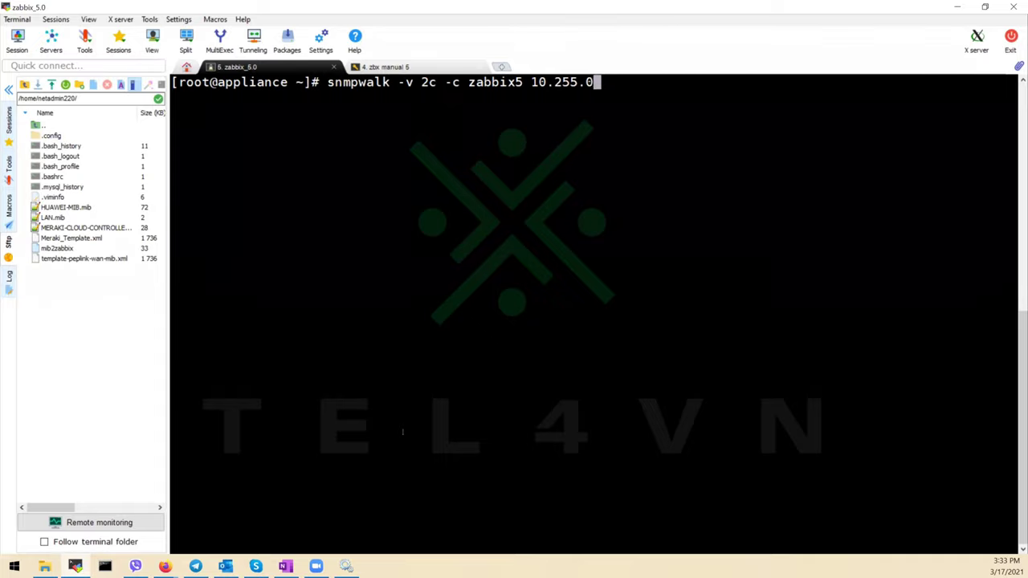
{"action": "type", "text": ".200"}
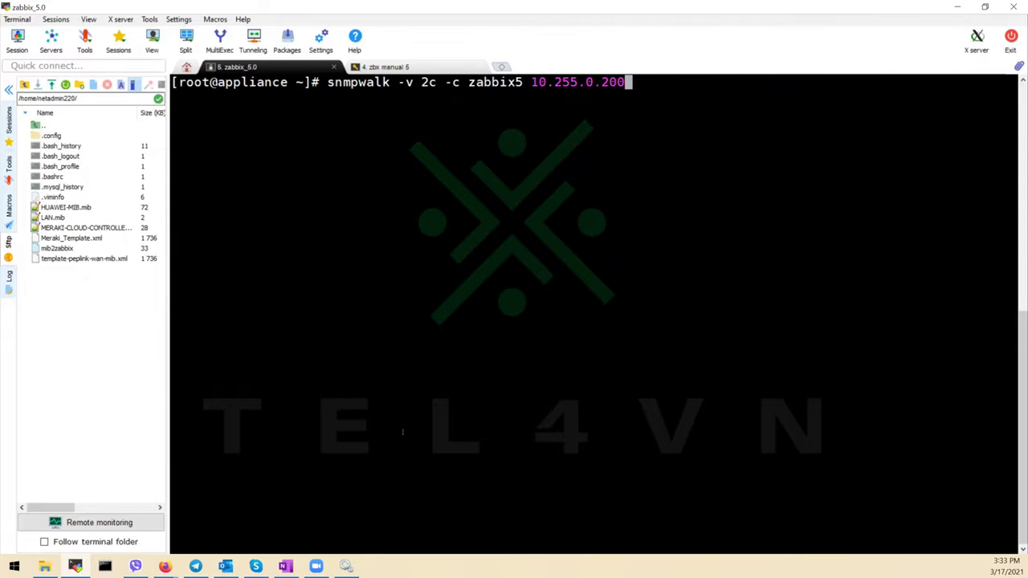
{"action": "key", "text": "Return"}
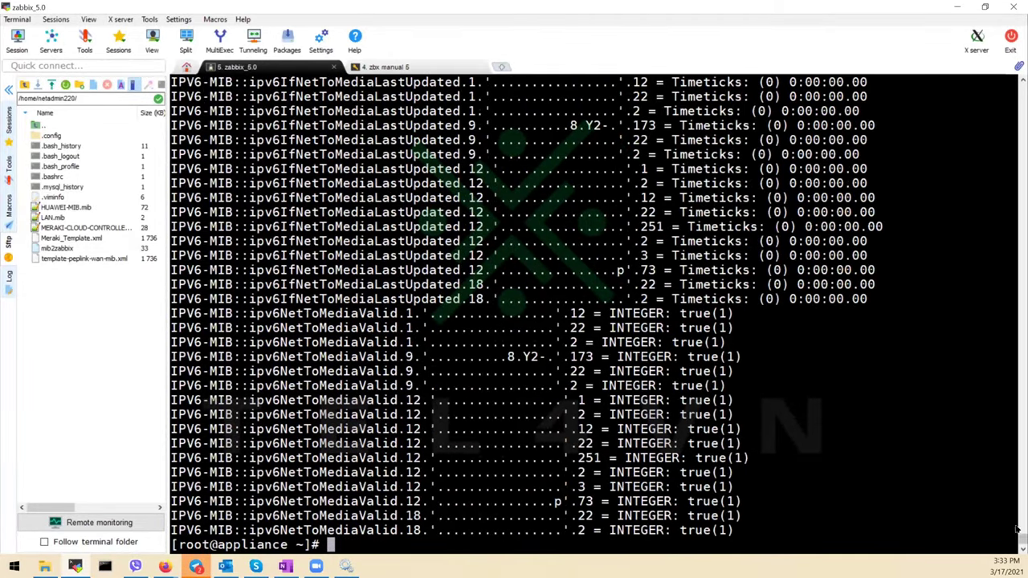
Step: Filter the snmpwalk by uptime, then by sysUpTime, revealing sysUpTimeInstance 0:01:38.82
{"action": "key", "text": "Up"}
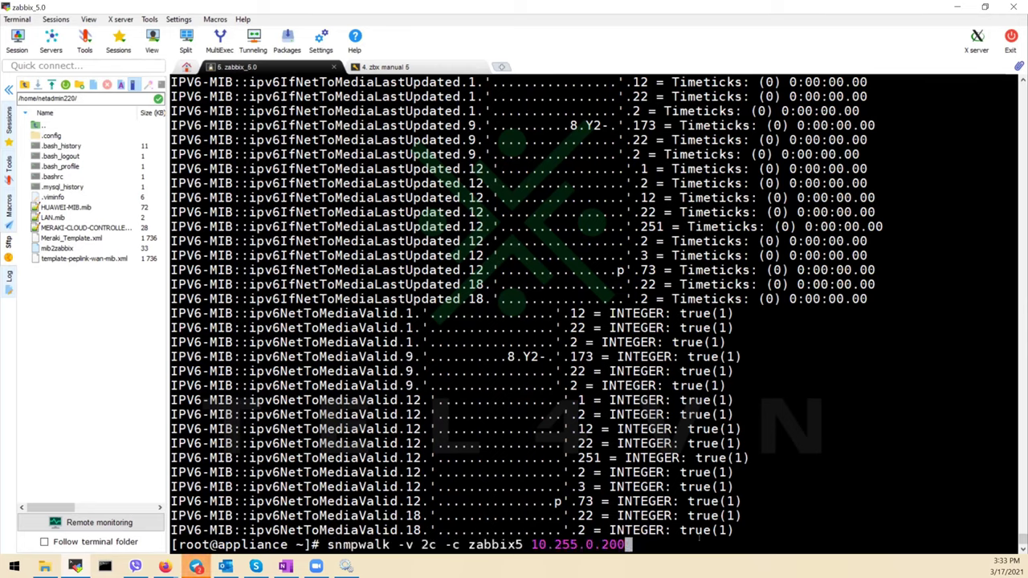
{"action": "type", "text": "| g"}
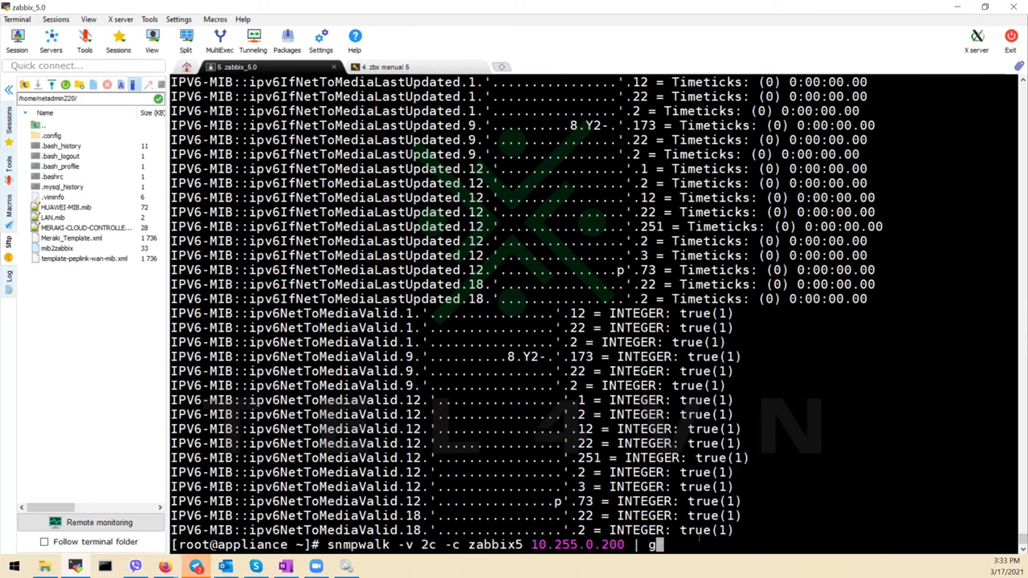
{"action": "type", "text": "rep up"}
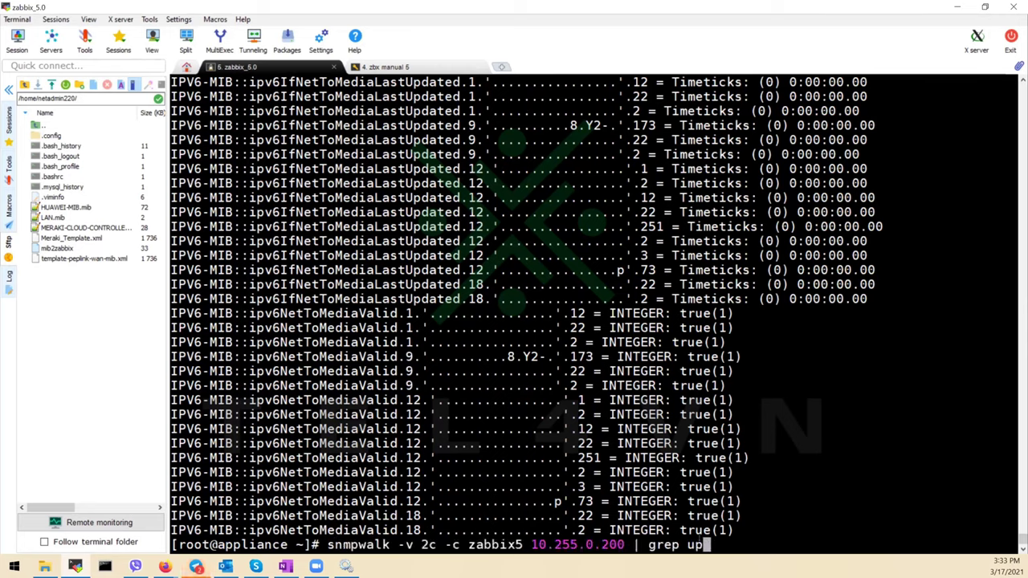
{"action": "type", "text": "time"}
{"action": "key", "text": "Return"}
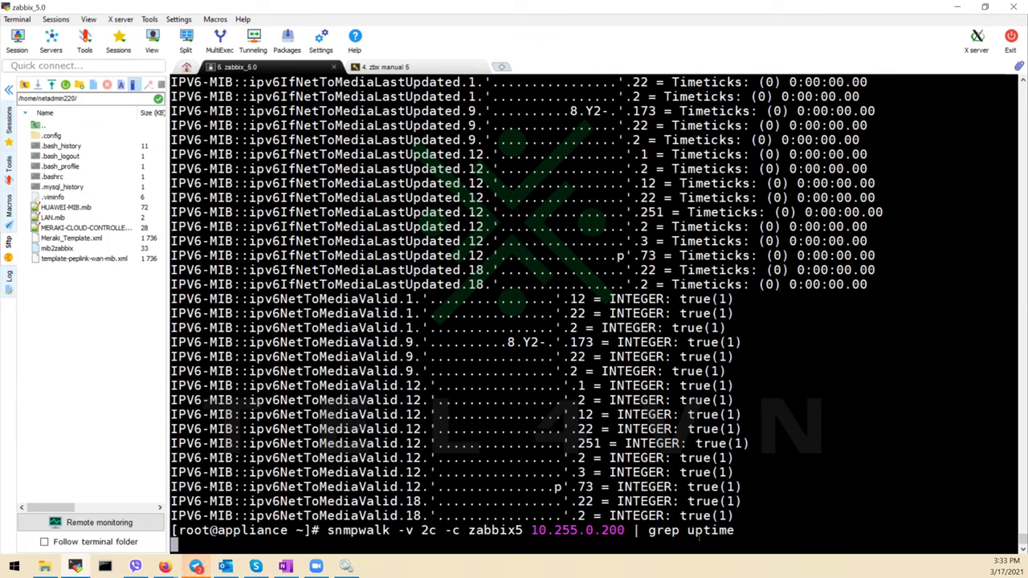
{"action": "key", "text": "Up"}
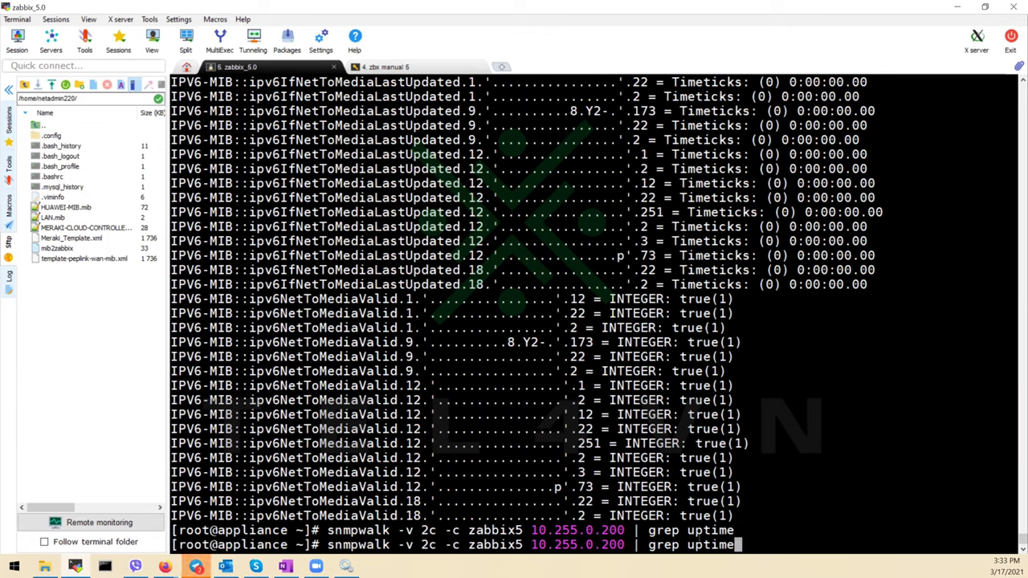
{"action": "key", "text": "BackSpace"}
{"action": "key", "text": "BackSpace"}
{"action": "key", "text": "BackSpace"}
{"action": "key", "text": "BackSpace"}
{"action": "key", "text": "BackSpace"}
{"action": "key", "text": "BackSpace"}
{"action": "type", "text": "U"}
{"action": "key", "text": "BackSpace"}
{"action": "type", "text": "sysUpTime"}
{"action": "key", "text": "Return"}
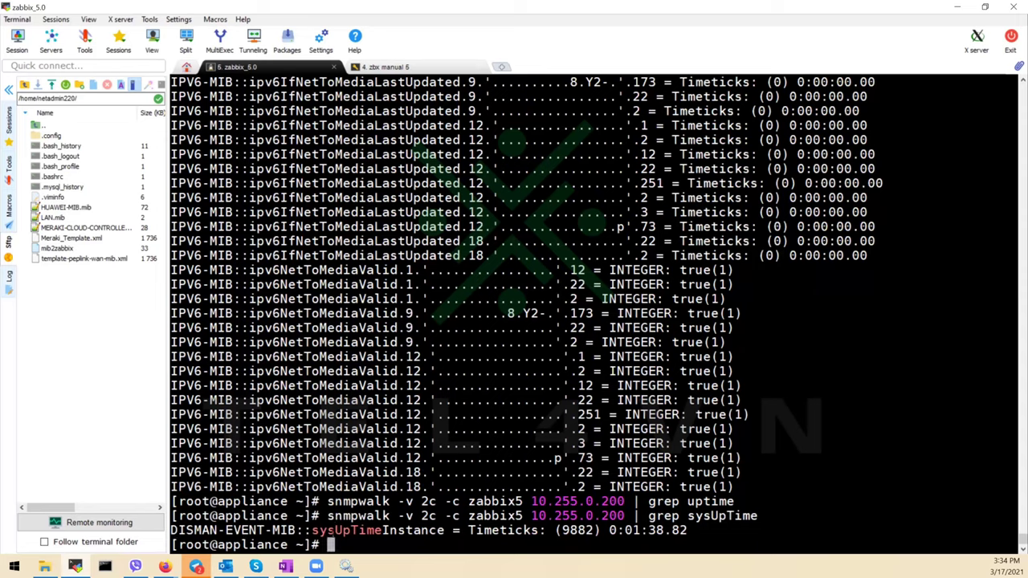
Step: Translate DISMAN-EVENT-MIB::sysUpTimeInstance with snmptranslate -On and copy OID .1.3.6.1.2.1.1.3.0
{"action": "key", "text": "Up"}
{"action": "key", "text": "Up"}
{"action": "key", "text": "Up"}
{"action": "key", "text": "Up"}
{"action": "key", "text": "Up"}
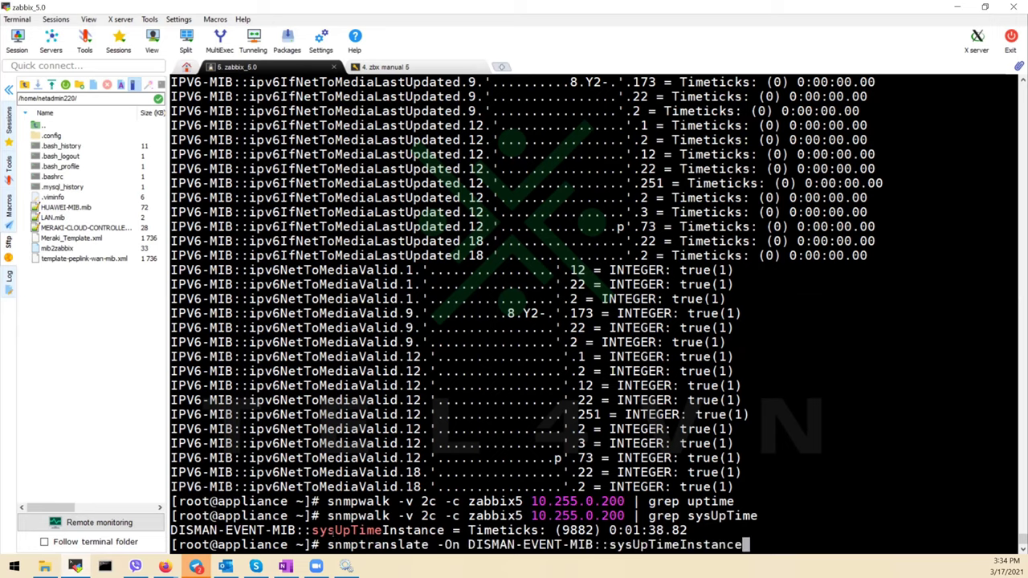
{"action": "key", "text": "BackSpace"}
{"action": "key", "text": "BackSpace"}
{"action": "key", "text": "BackSpace"}
{"action": "key", "text": "BackSpace"}
{"action": "key", "text": "BackSpace"}
{"action": "key", "text": "BackSpace"}
{"action": "key", "text": "BackSpace"}
{"action": "key", "text": "BackSpace"}
{"action": "key", "text": "BackSpace"}
{"action": "key", "text": "BackSpace"}
{"action": "key", "text": "BackSpace"}
{"action": "key", "text": "BackSpace"}
{"action": "key", "text": "BackSpace"}
{"action": "key", "text": "BackSpace"}
{"action": "key", "text": "BackSpace"}
{"action": "key", "text": "BackSpace"}
{"action": "key", "text": "BackSpace"}
{"action": "key", "text": "BackSpace"}
{"action": "key", "text": "BackSpace"}
{"action": "key", "text": "BackSpace"}
{"action": "key", "text": "BackSpace"}
{"action": "key", "text": "BackSpace"}
{"action": "key", "text": "BackSpace"}
{"action": "key", "text": "BackSpace"}
{"action": "key", "text": "BackSpace"}
{"action": "key", "text": "BackSpace"}
{"action": "key", "text": "BackSpace"}
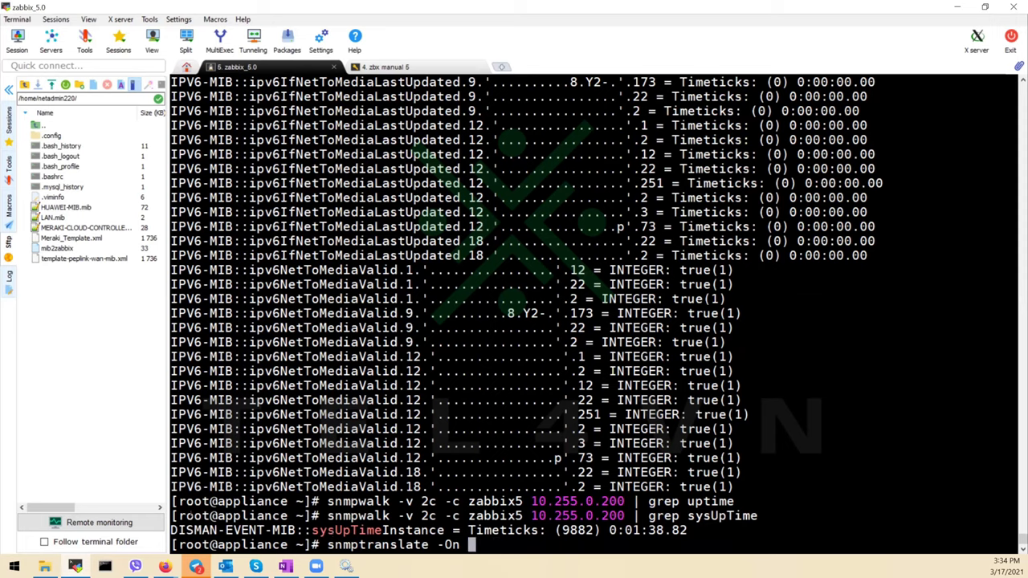
{"action": "left_click_drag", "start_coordinate": [172, 530], "coordinate": [444, 531]}
{"action": "right_click", "coordinate": [444, 531]}
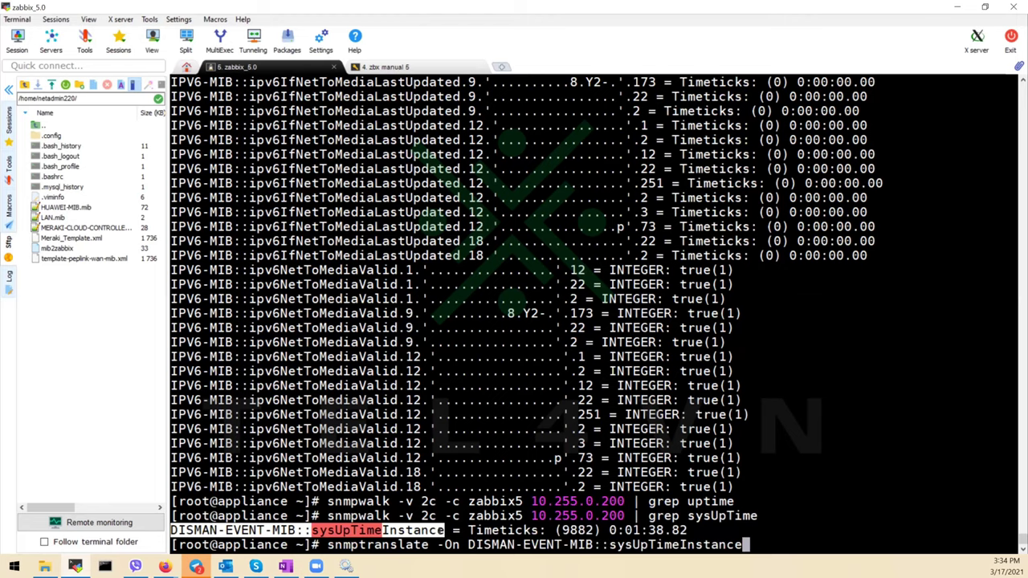
{"action": "key", "text": "Return"}
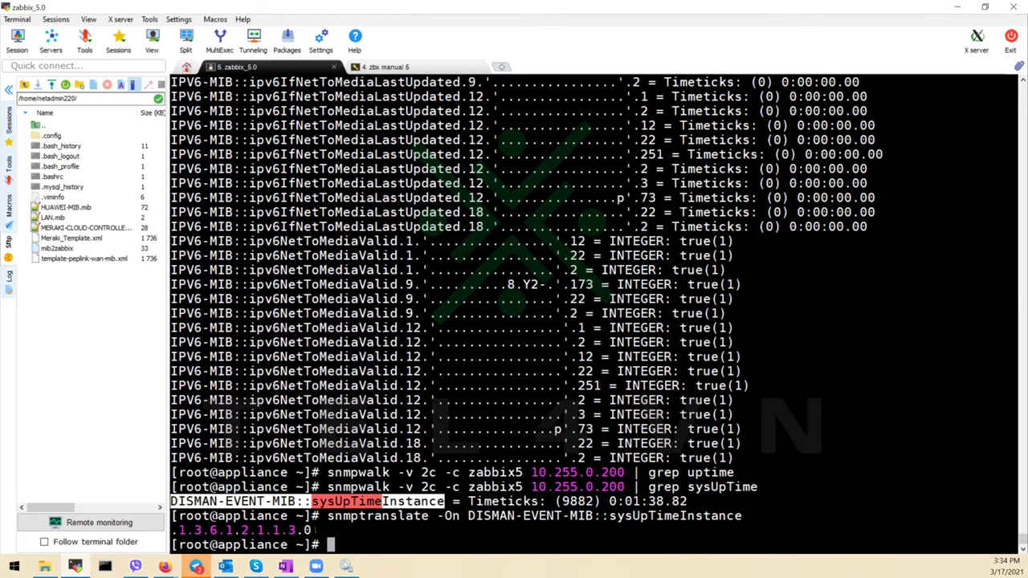
{"action": "left_click_drag", "start_coordinate": [310, 531], "coordinate": [171, 531]}
{"action": "key", "text": "ctrl+c"}
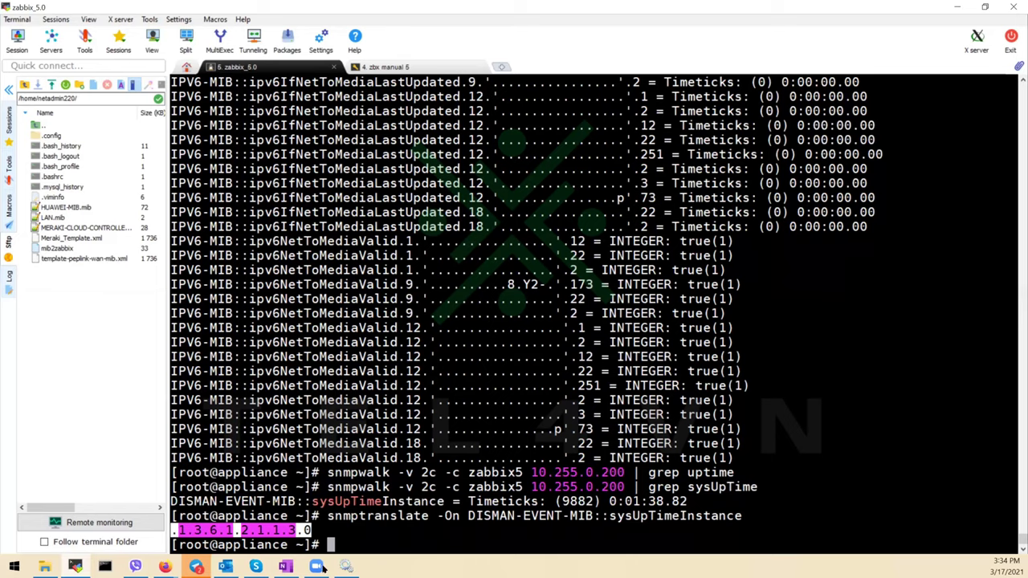
{"action": "mouse_move", "coordinate": [164, 566]}
{"action": "left_click", "coordinate": [322, 512]}
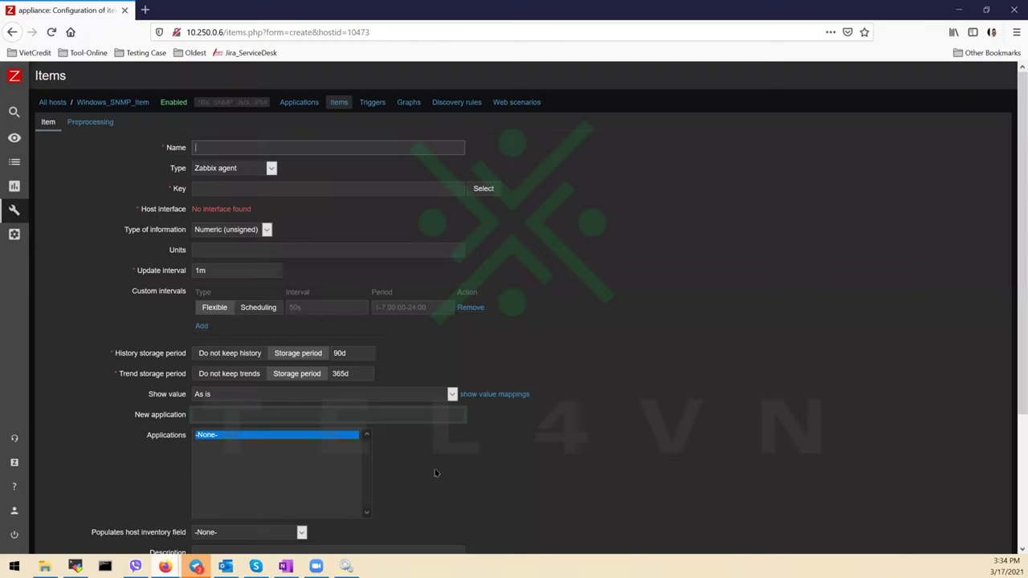
Step: Name the new item System Uptime and set its type to SNMP agent
{"action": "left_click", "coordinate": [320, 147]}
{"action": "type", "text": "System"}
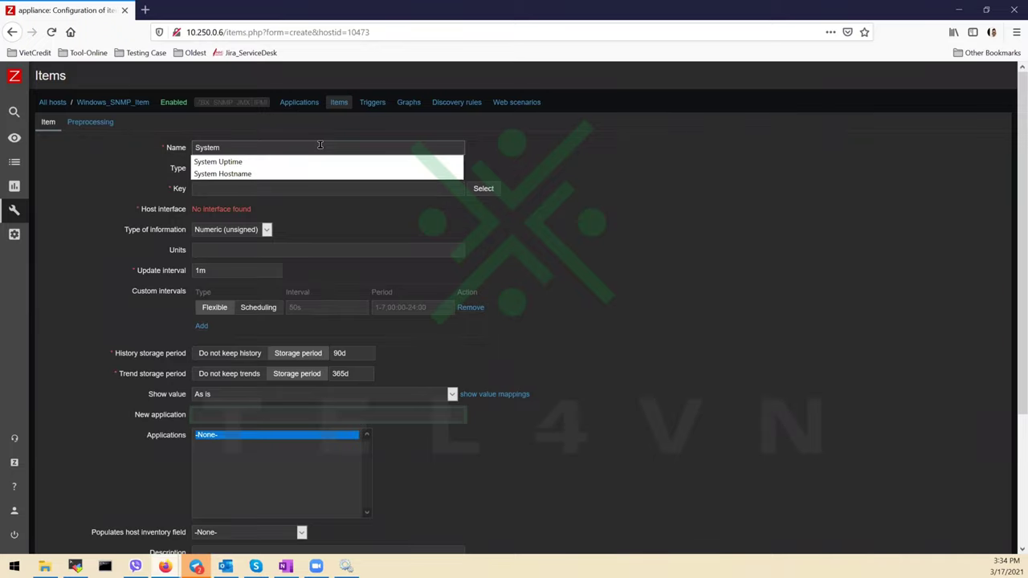
{"action": "key", "text": "Down"}
{"action": "key", "text": "Return"}
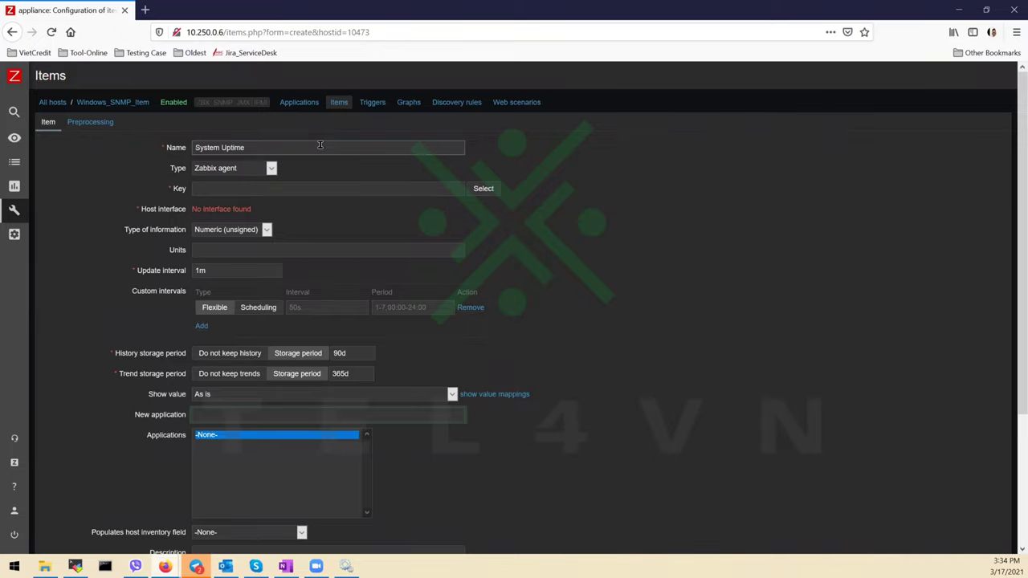
{"action": "left_click", "coordinate": [272, 169]}
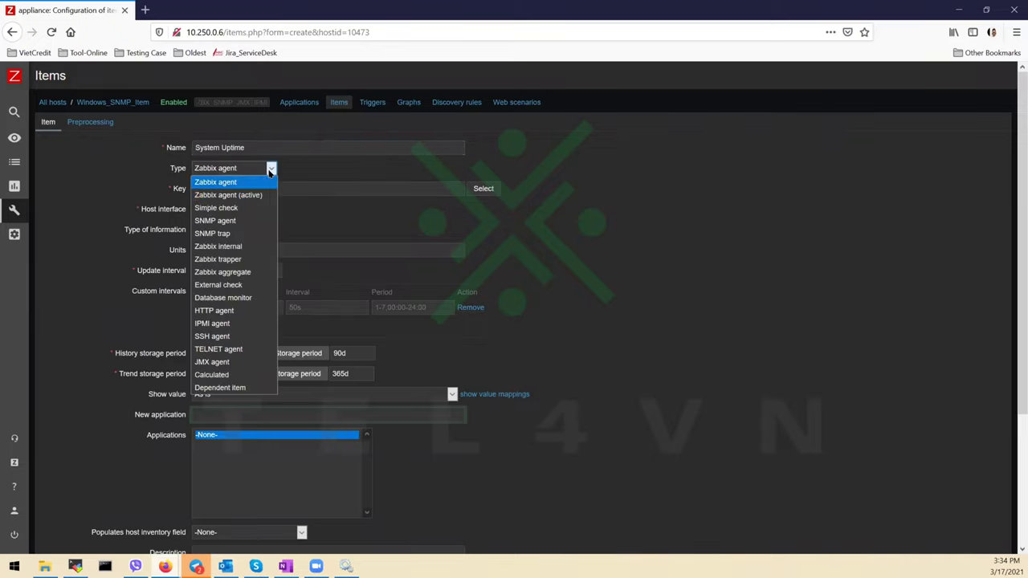
{"action": "left_click", "coordinate": [241, 221]}
Step: Enter SNMP OID .1.3.6.1.2.1.1.3.0 and key uptime
{"action": "left_click", "coordinate": [426, 191]}
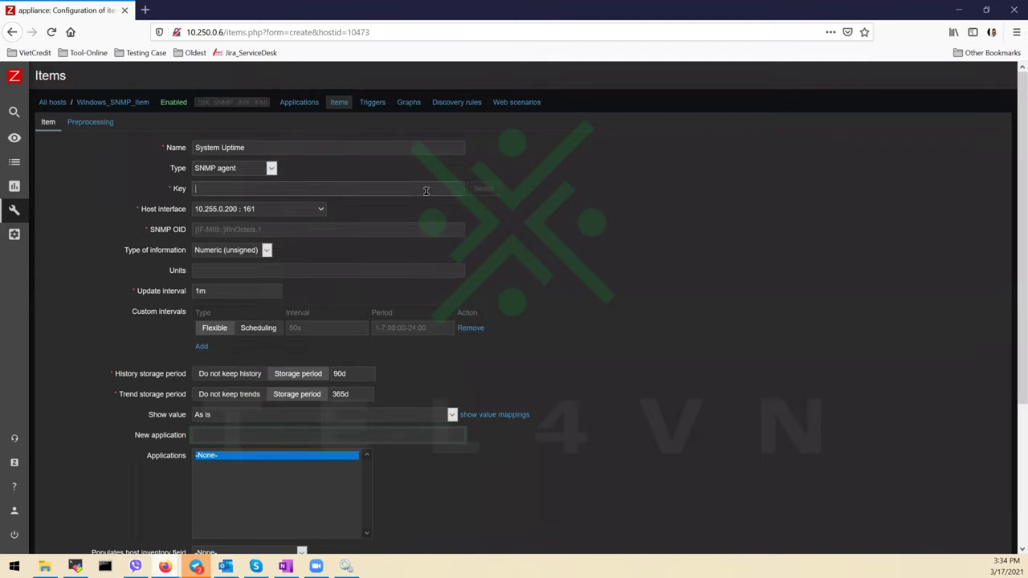
{"action": "left_click", "coordinate": [349, 232]}
{"action": "key", "text": "ctrl+v"}
{"action": "left_click", "coordinate": [347, 188]}
{"action": "type", "text": "upti"}
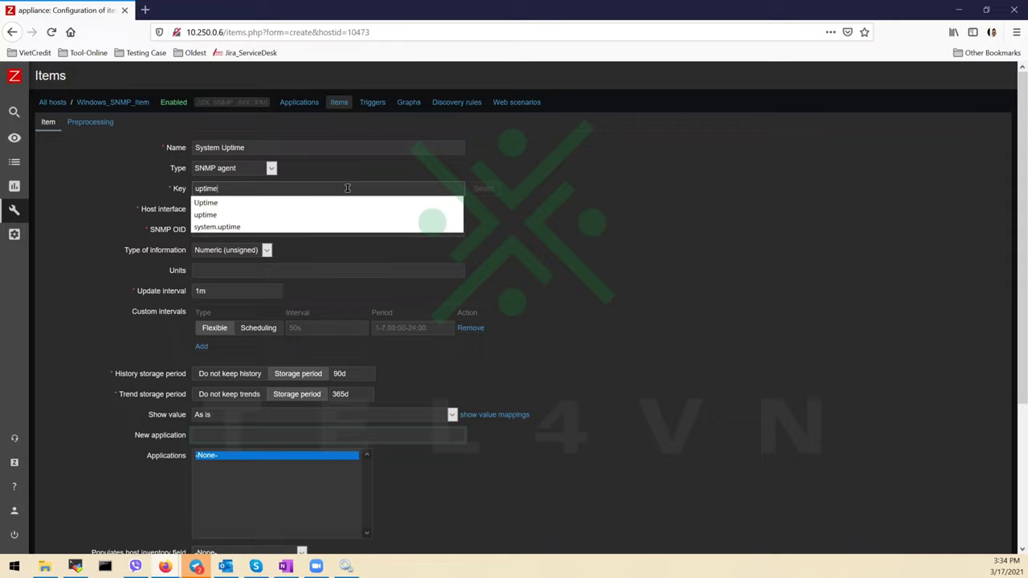
{"action": "left_click", "coordinate": [276, 266]}
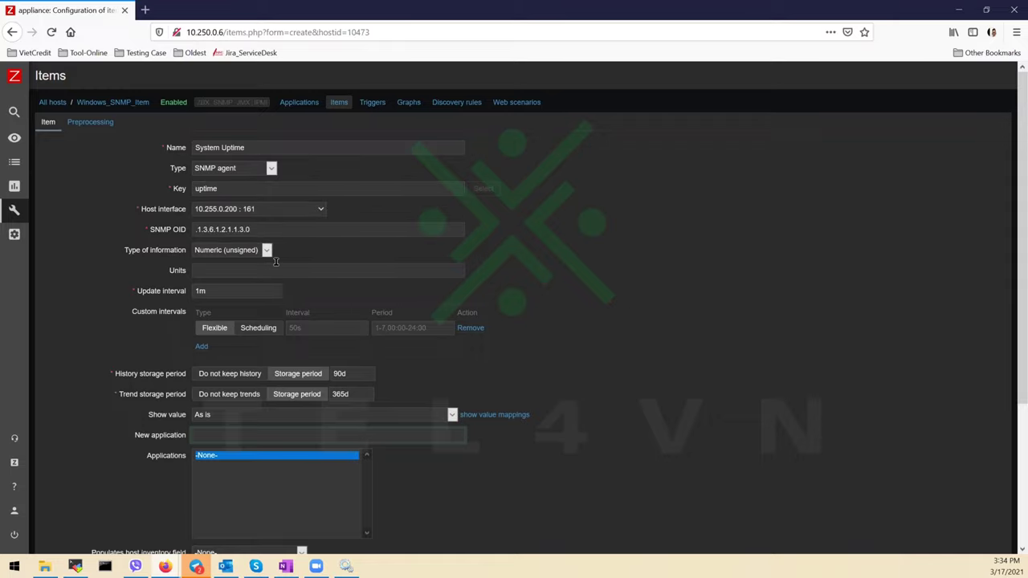
Step: Set the units to s and add the System Uptime item
{"action": "left_click", "coordinate": [260, 271]}
{"action": "type", "text": "s"}
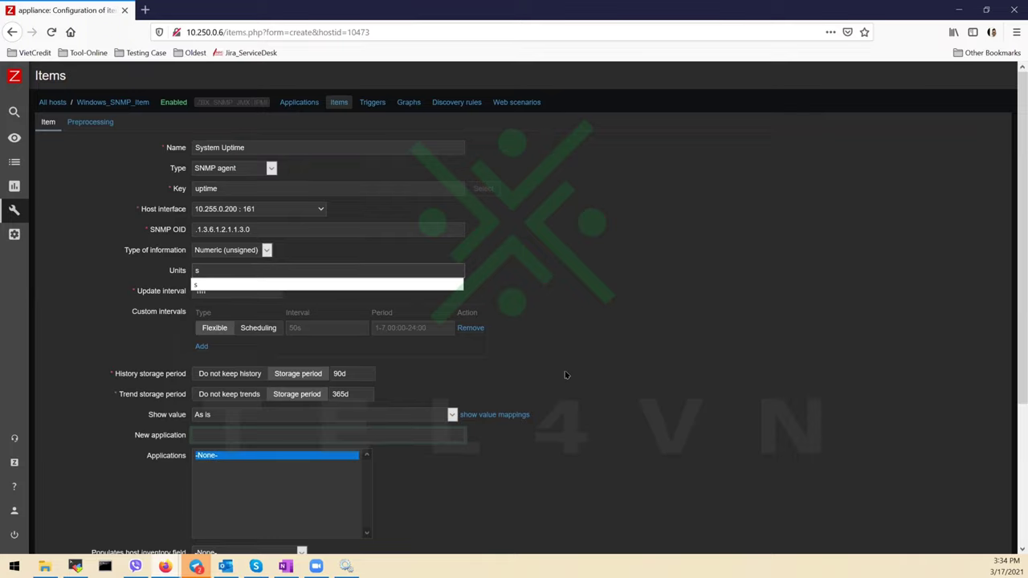
{"action": "left_click", "coordinate": [591, 386]}
{"action": "scroll", "coordinate": [606, 433], "scroll_direction": "down", "scroll_amount": 1}
{"action": "scroll", "coordinate": [607, 434], "scroll_direction": "down", "scroll_amount": 3}
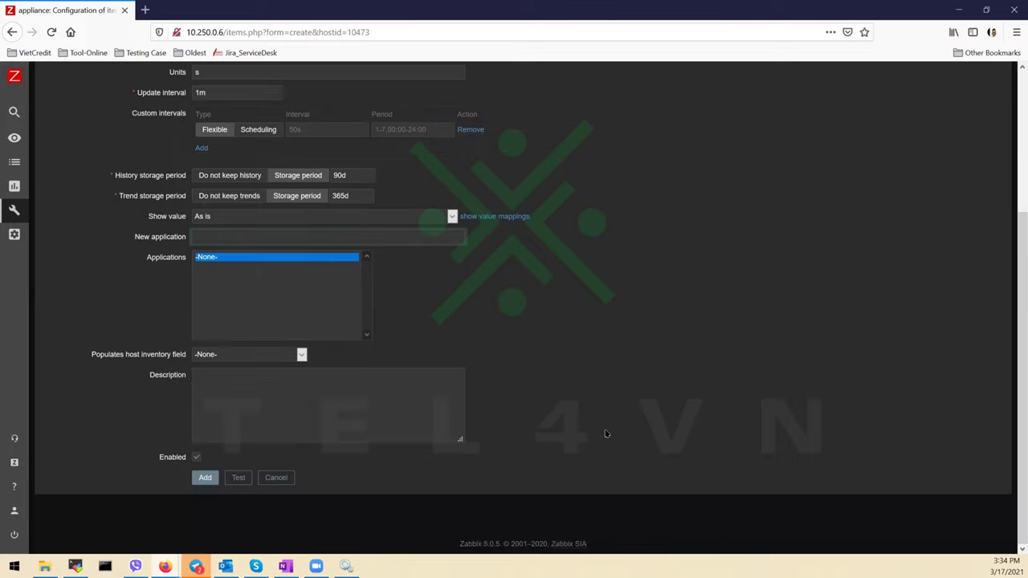
{"action": "left_click", "coordinate": [205, 479]}
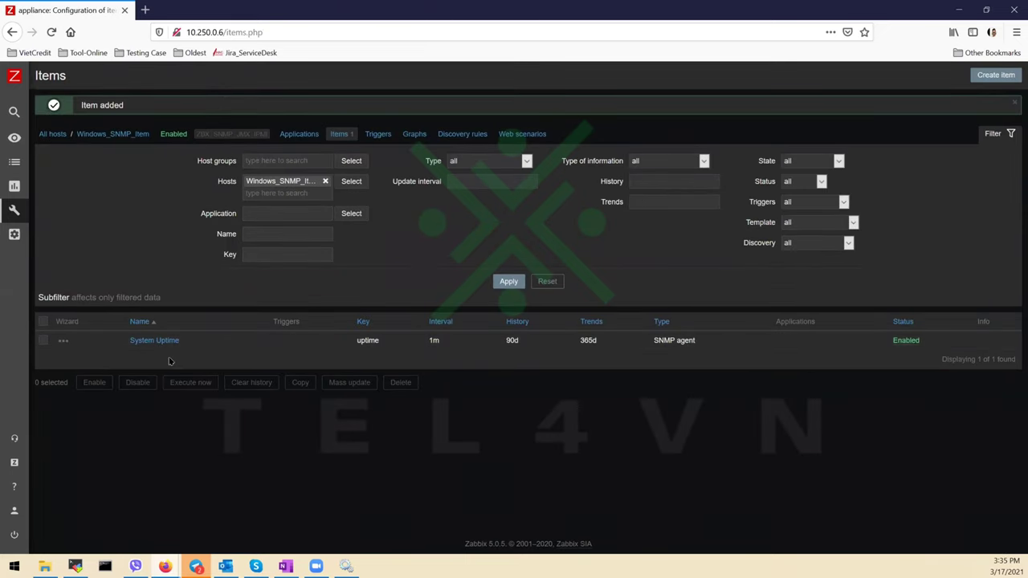
{"action": "left_click", "coordinate": [102, 566]}
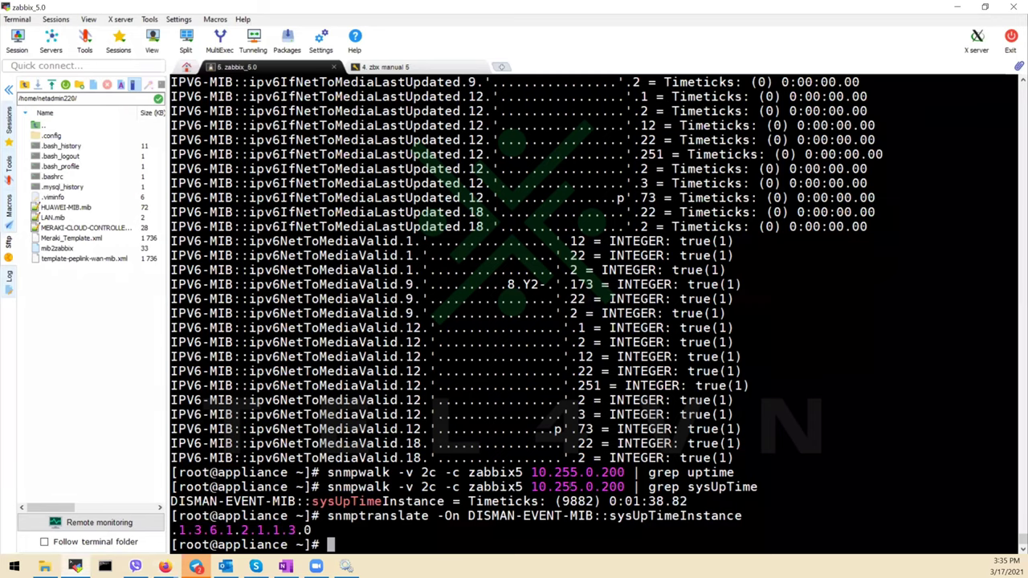
Step: Rerun the snmpwalk filtered by ifAlias, listing interfaces like Ethernet-LAN and Wi-Fi
{"action": "key", "text": "Up"}
{"action": "key", "text": "Up"}
{"action": "key", "text": "BackSpace"}
{"action": "key", "text": "BackSpace"}
{"action": "key", "text": "BackSpace"}
{"action": "key", "text": "BackSpace"}
{"action": "key", "text": "BackSpace"}
{"action": "key", "text": "BackSpace"}
{"action": "key", "text": "BackSpace"}
{"action": "key", "text": "BackSpace"}
{"action": "key", "text": "BackSpace"}
{"action": "key", "text": "BackSpace"}
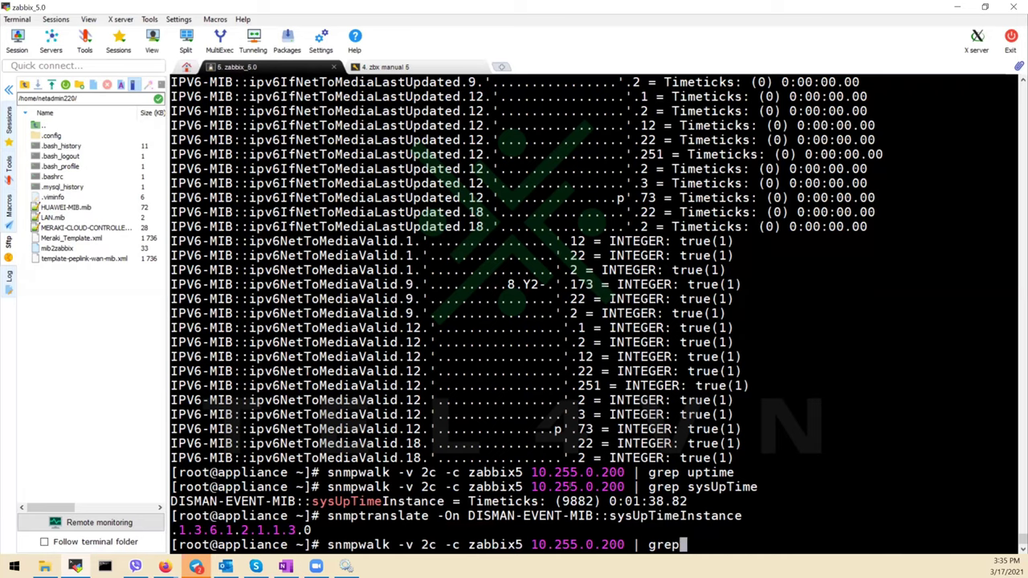
{"action": "type", "text": "sys"}
{"action": "type", "text": "if"}
{"action": "key", "text": "BackSpace"}
{"action": "key", "text": "BackSpace"}
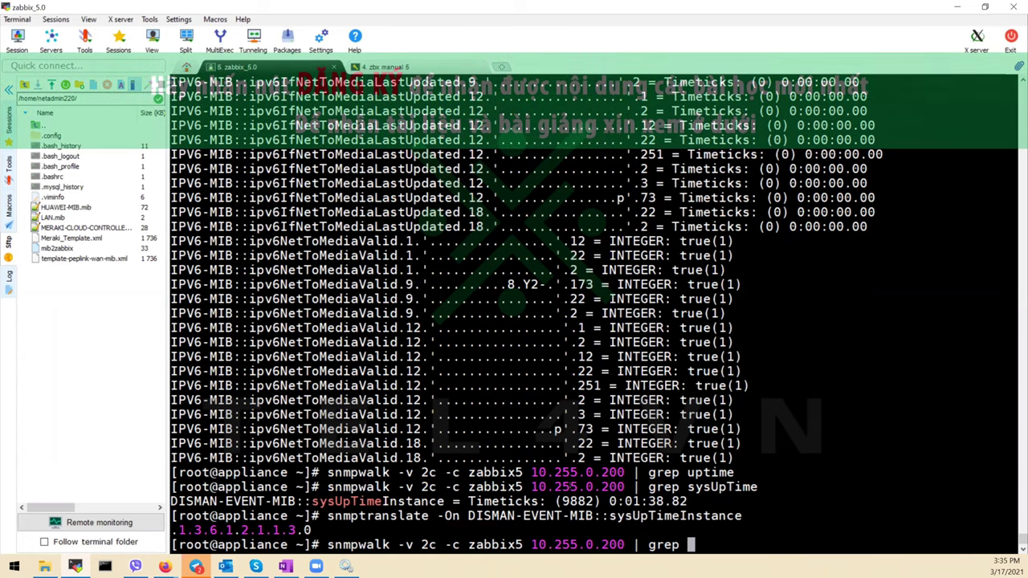
{"action": "type", "text": "ifAlias"}
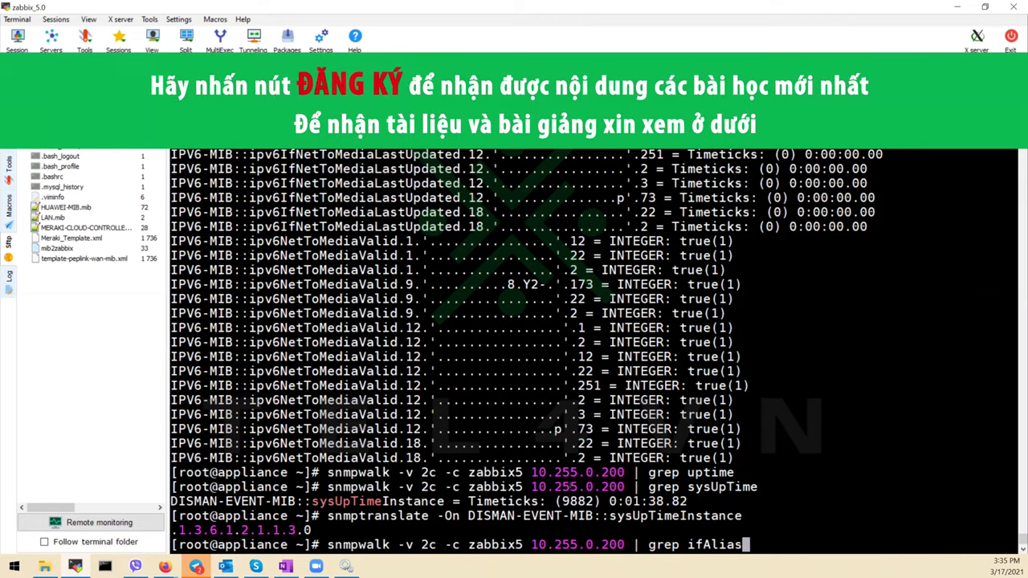
{"action": "key", "text": "Return"}
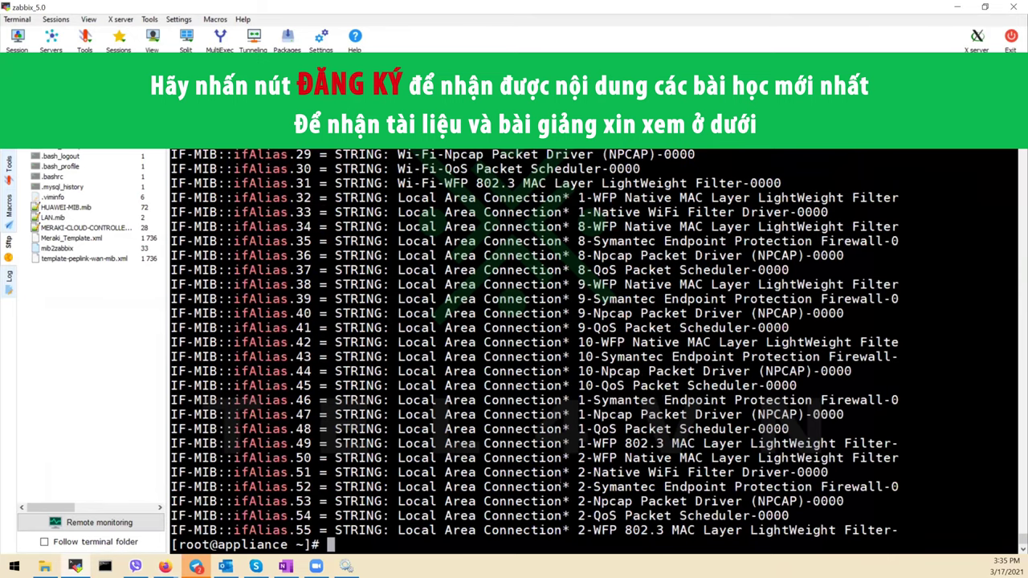
{"action": "scroll", "coordinate": [594, 345], "scroll_direction": "up", "scroll_amount": 13}
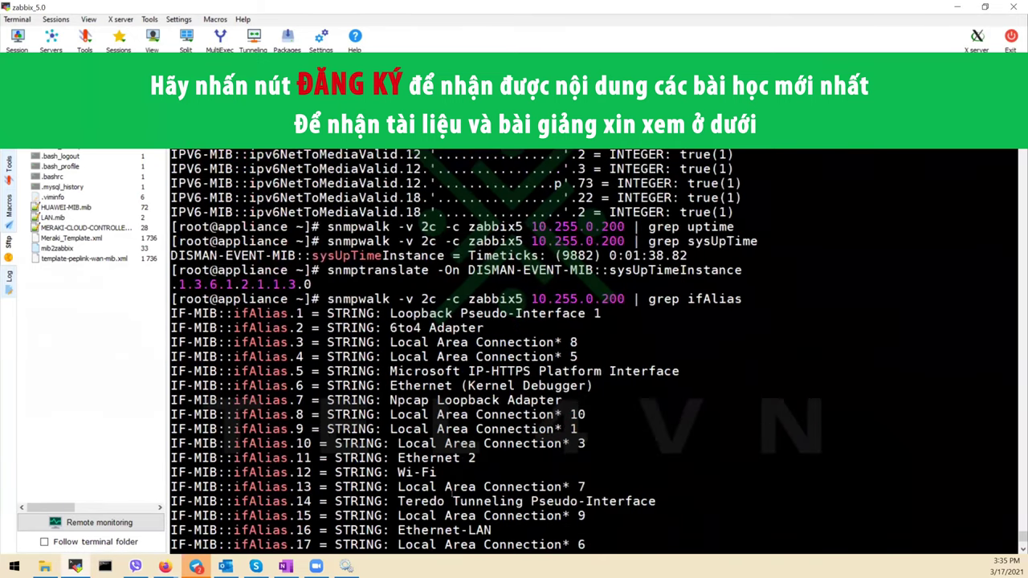
{"action": "scroll", "coordinate": [595, 345], "scroll_direction": "down", "scroll_amount": 5}
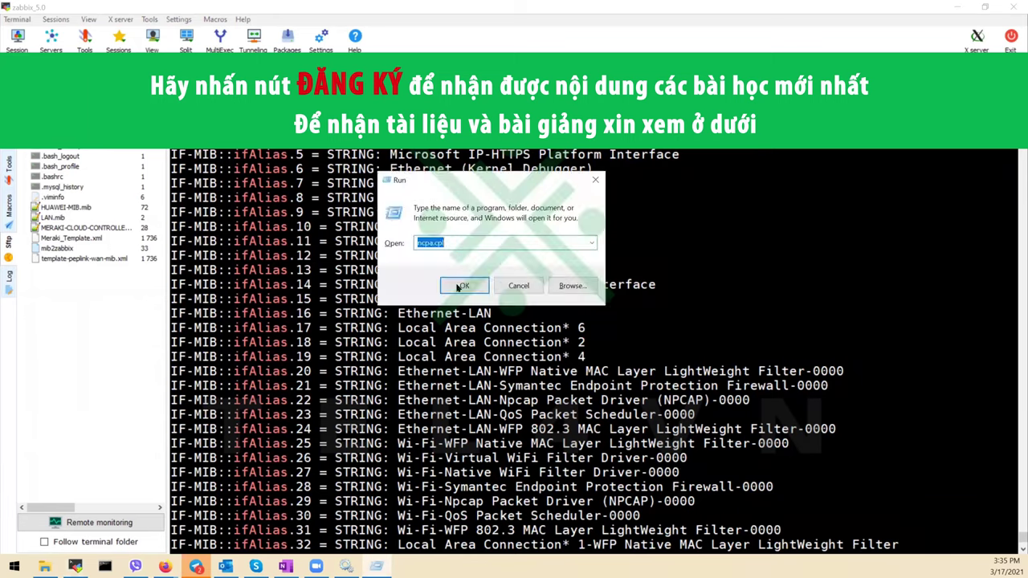
Step: Compare Network Connections adapters such as Ethernet-LAN and Ethernet 2 against the terminal output
{"action": "left_click", "coordinate": [457, 286]}
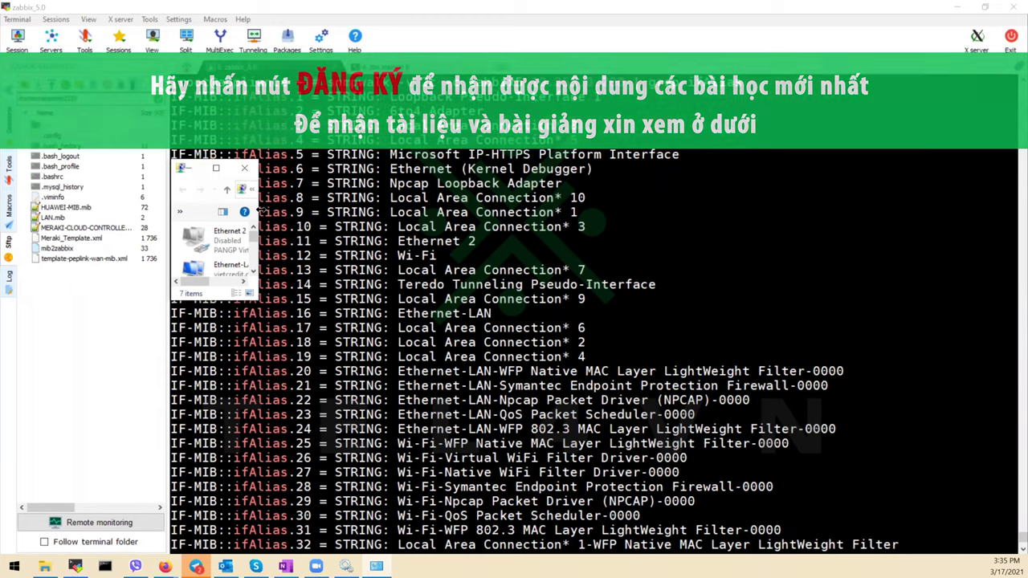
{"action": "left_click", "coordinate": [396, 247]}
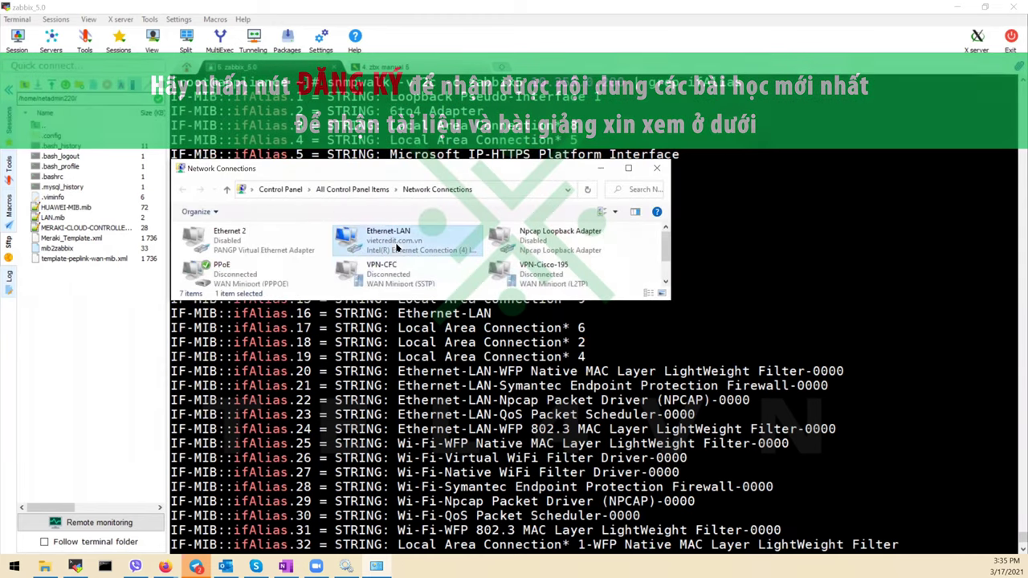
{"action": "left_click", "coordinate": [603, 168]}
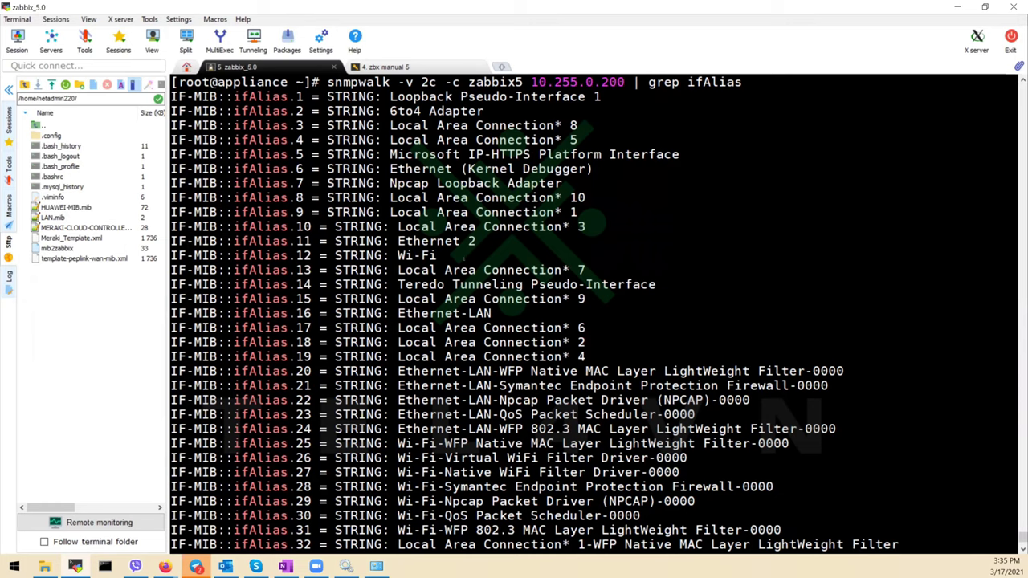
Step: Identify Ethernet-LAN as IF-MIB::ifAlias.16 and walk just that entry
{"action": "left_click_drag", "start_coordinate": [400, 241], "coordinate": [476, 241]}
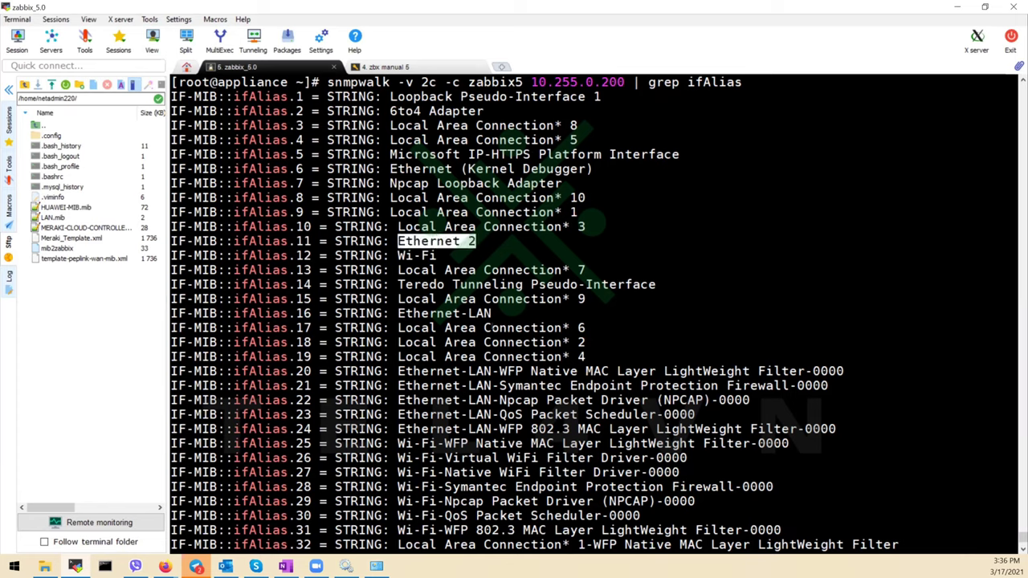
{"action": "left_click_drag", "start_coordinate": [399, 314], "coordinate": [492, 313]}
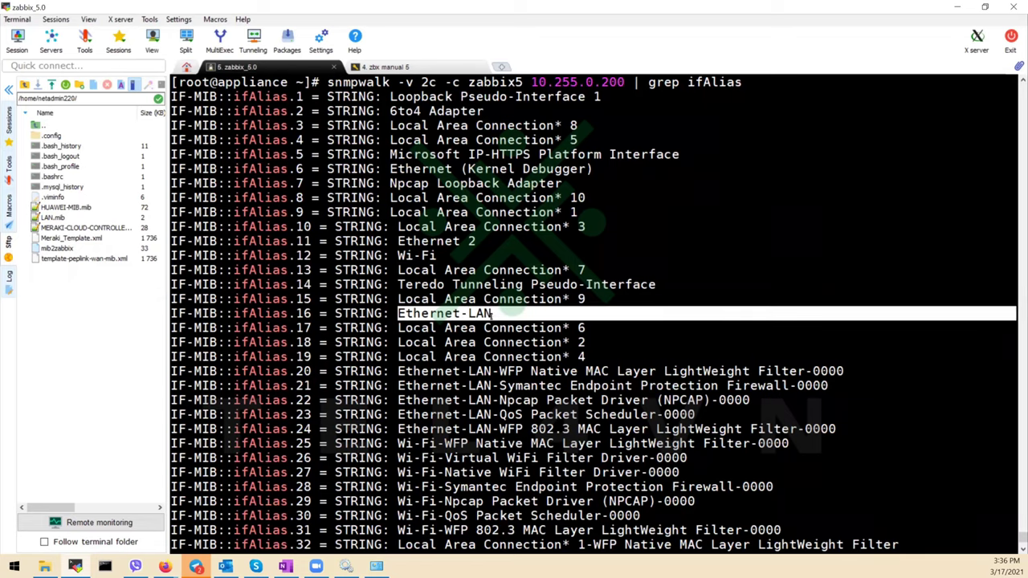
{"action": "left_click_drag", "start_coordinate": [311, 313], "coordinate": [171, 313]}
{"action": "key", "text": "ctrl+c"}
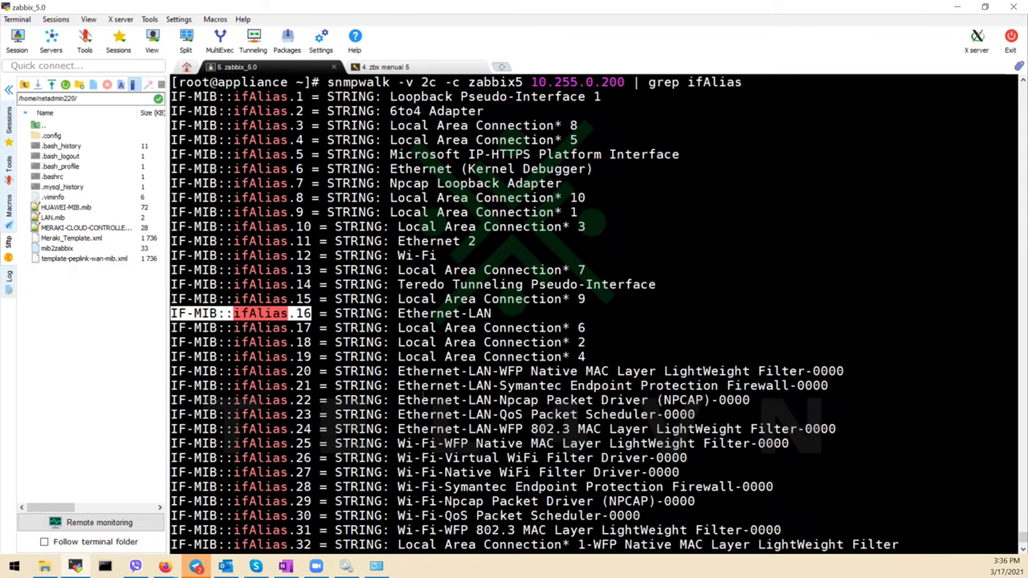
{"action": "key", "text": "Up"}
{"action": "key", "text": "BackSpace"}
{"action": "key", "text": "BackSpace"}
{"action": "key", "text": "BackSpace"}
{"action": "key", "text": "BackSpace"}
{"action": "key", "text": "BackSpace"}
{"action": "key", "text": "BackSpace"}
{"action": "key", "text": "BackSpace"}
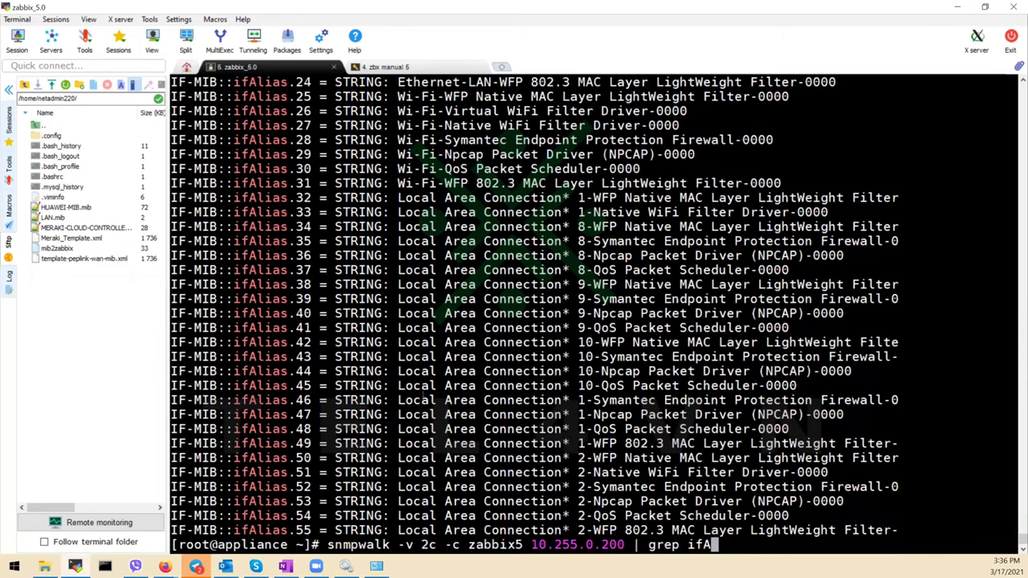
{"action": "key", "text": "shift+Insert"}
{"action": "key", "text": "Return"}
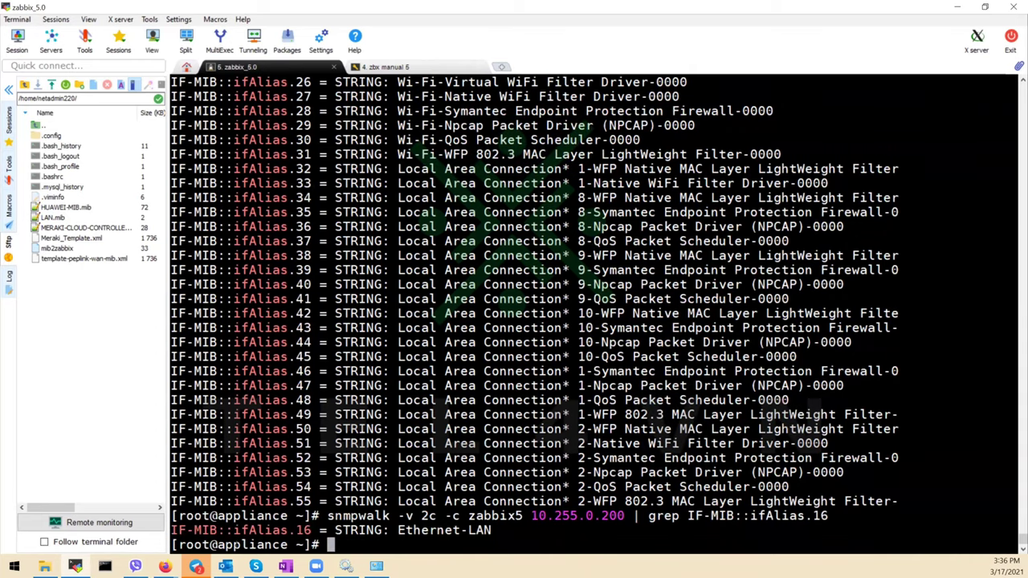
Step: Translate IF-MIB::ifAlias.16 with snmptranslate -On and copy OID .1.3.6.1.2.1.31.1.1.1.18.16
{"action": "left_click_drag", "start_coordinate": [172, 530], "coordinate": [313, 529]}
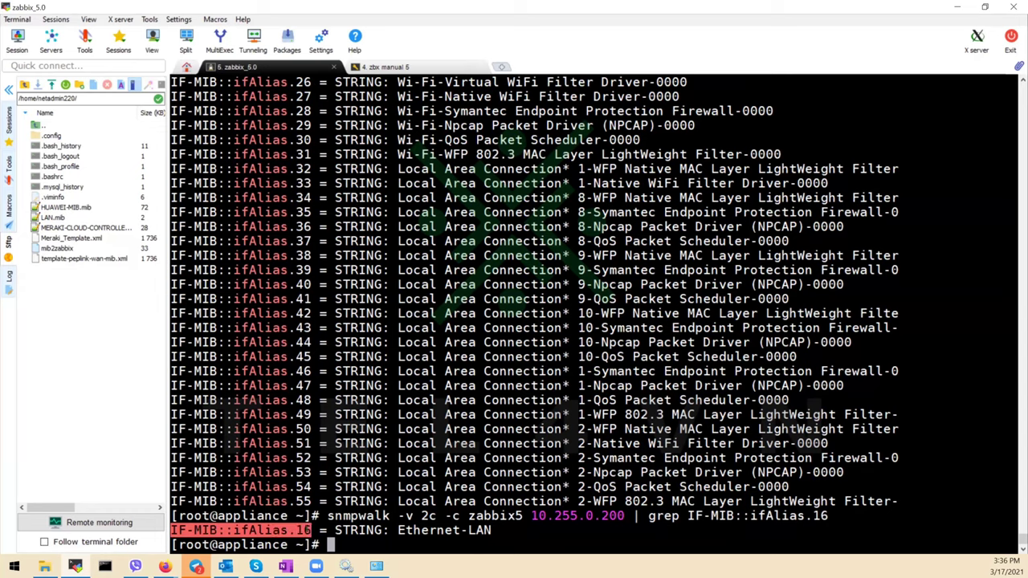
{"action": "key", "text": "Up"}
{"action": "key", "text": "ctrl+w"}
{"action": "type", "text": "ifAlias"}
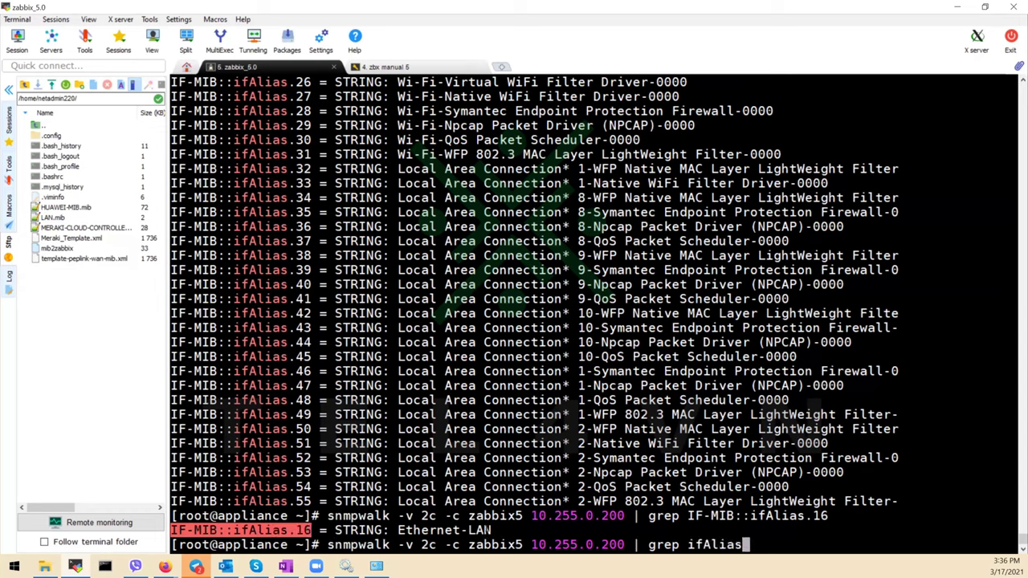
{"action": "key", "text": "Up"}
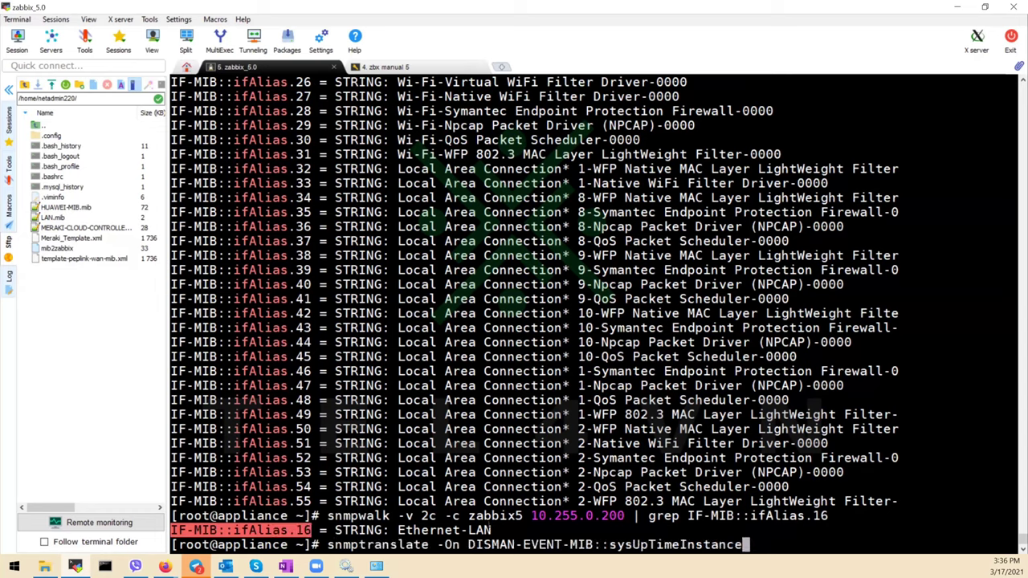
{"action": "key", "text": "BackSpace"}
{"action": "key", "text": "BackSpace"}
{"action": "key", "text": "BackSpace"}
{"action": "key", "text": "BackSpace"}
{"action": "key", "text": "BackSpace"}
{"action": "key", "text": "BackSpace"}
{"action": "key", "text": "BackSpace"}
{"action": "key", "text": "BackSpace"}
{"action": "key", "text": "BackSpace"}
{"action": "key", "text": "BackSpace"}
{"action": "key", "text": "BackSpace"}
{"action": "key", "text": "BackSpace"}
{"action": "key", "text": "BackSpace"}
{"action": "key", "text": "BackSpace"}
{"action": "key", "text": "BackSpace"}
{"action": "key", "text": "BackSpace"}
{"action": "key", "text": "BackSpace"}
{"action": "key", "text": "BackSpace"}
{"action": "key", "text": "BackSpace"}
{"action": "key", "text": "BackSpace"}
{"action": "key", "text": "BackSpace"}
{"action": "key", "text": "BackSpace"}
{"action": "type", "text": "IF-MIB::ifAlias.16"}
{"action": "key", "text": "Return"}
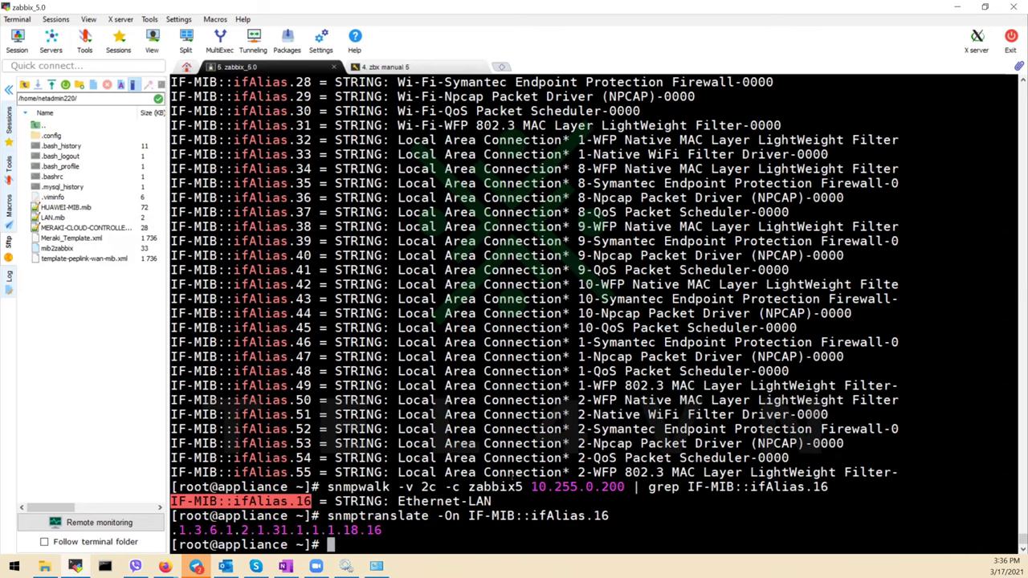
{"action": "left_click_drag", "start_coordinate": [382, 530], "coordinate": [173, 534]}
{"action": "mouse_move", "coordinate": [168, 567]}
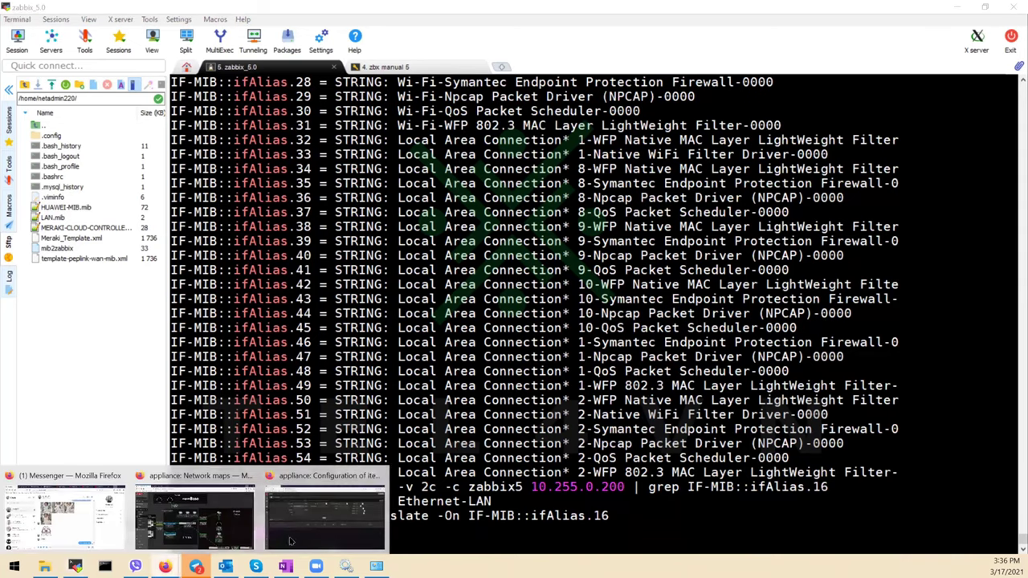
{"action": "left_click", "coordinate": [313, 514]}
Step: Start a new item for the host with key ifname and information type Character
{"action": "left_click", "coordinate": [996, 75]}
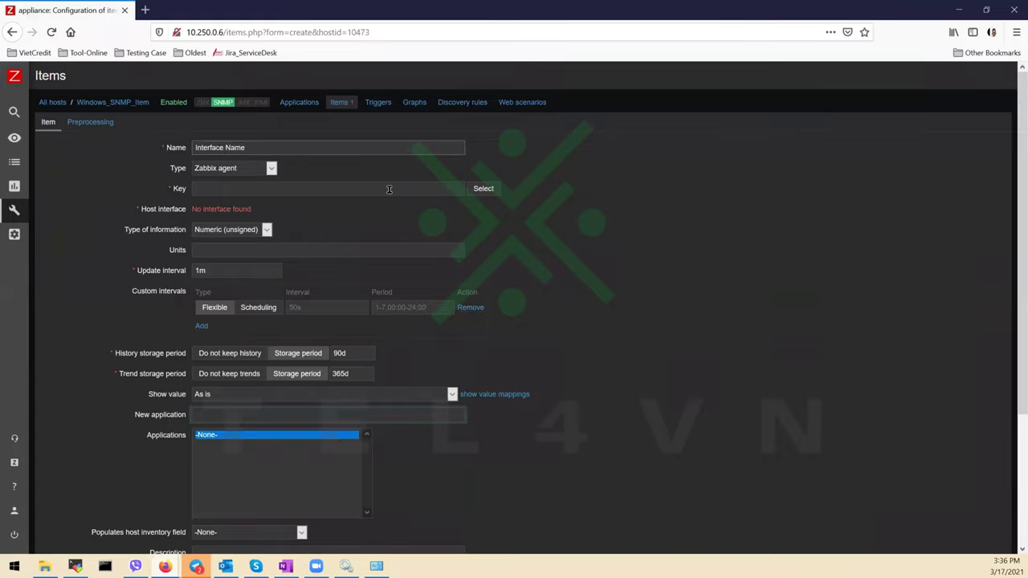
{"action": "left_click", "coordinate": [389, 190]}
{"action": "type", "text": "if"}
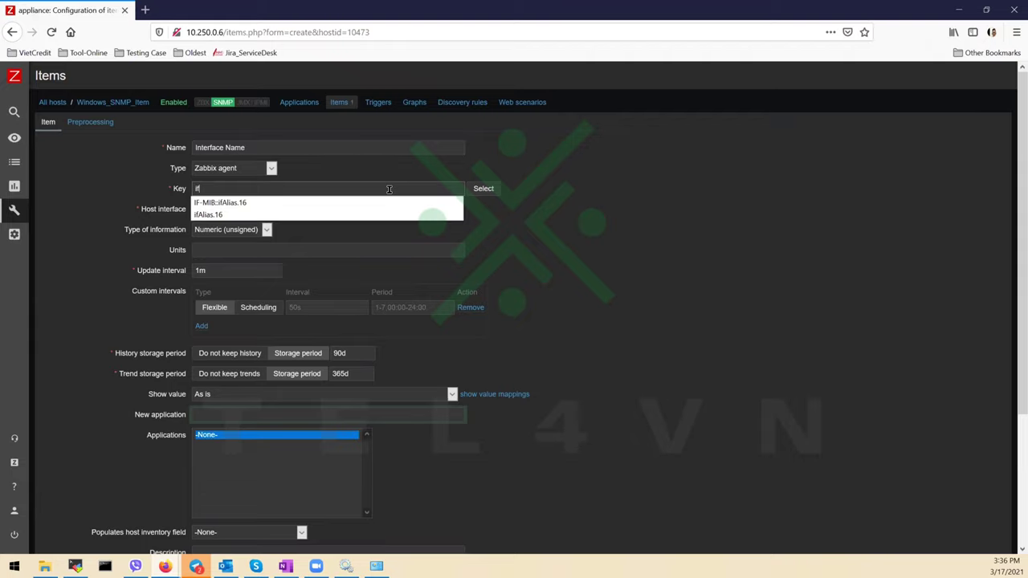
{"action": "type", "text": "name"}
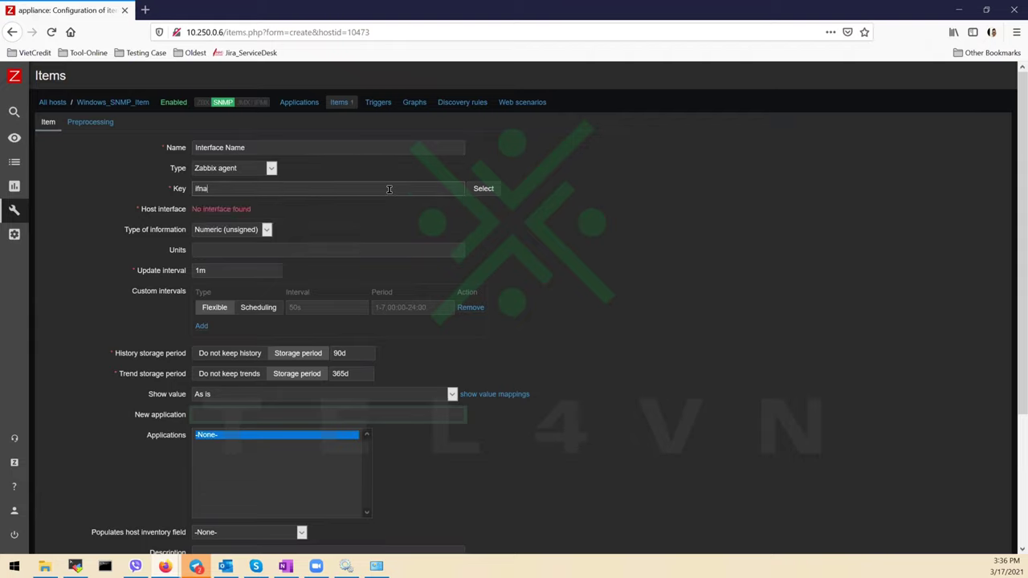
{"action": "key", "text": "Tab"}
{"action": "key", "text": "Tab"}
{"action": "key", "text": "Tab"}
{"action": "left_click", "coordinate": [267, 230]}
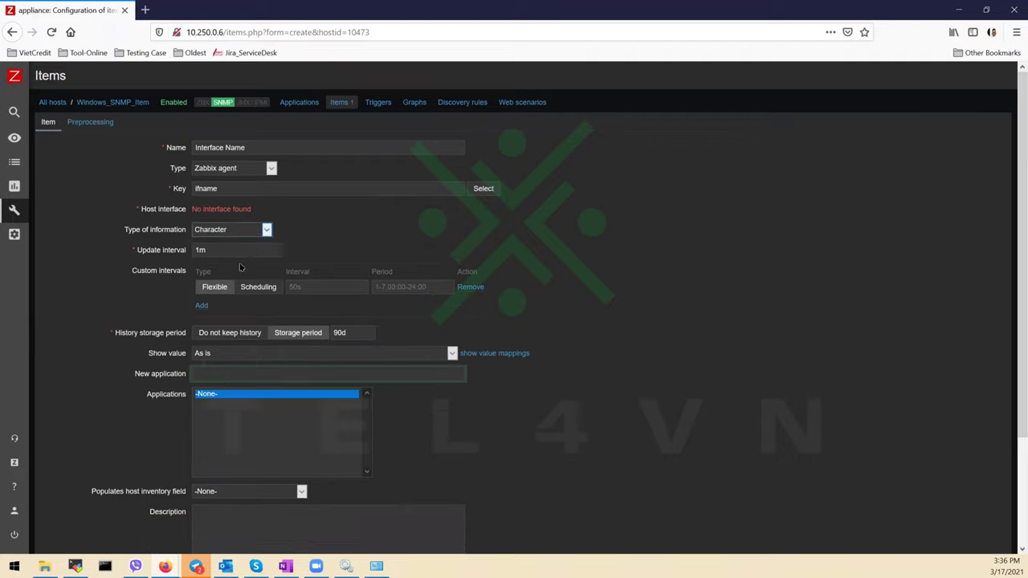
{"action": "left_click", "coordinate": [240, 269]}
Step: Make it an SNMP agent item polling OID .1.3.6.1.2.1.31.1.1.1.18.16 and add it
{"action": "left_click", "coordinate": [271, 168]}
{"action": "left_click", "coordinate": [265, 221]}
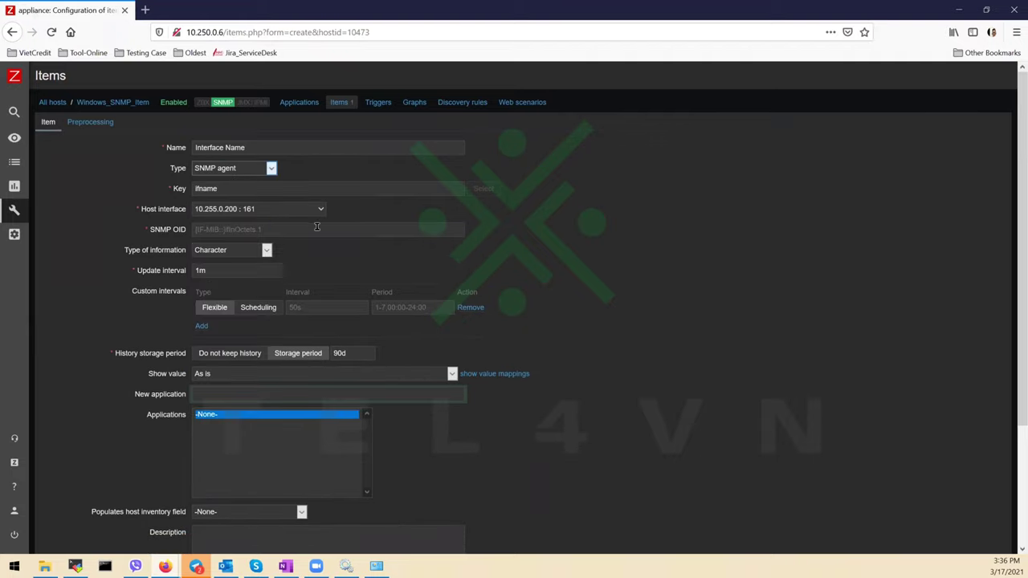
{"action": "left_click", "coordinate": [284, 228]}
{"action": "type", "text": ".1.3.6.1.2.1.31.1.1.1.18.16"}
{"action": "left_click", "coordinate": [624, 293]}
{"action": "scroll", "coordinate": [342, 452], "scroll_direction": "down", "scroll_amount": 3}
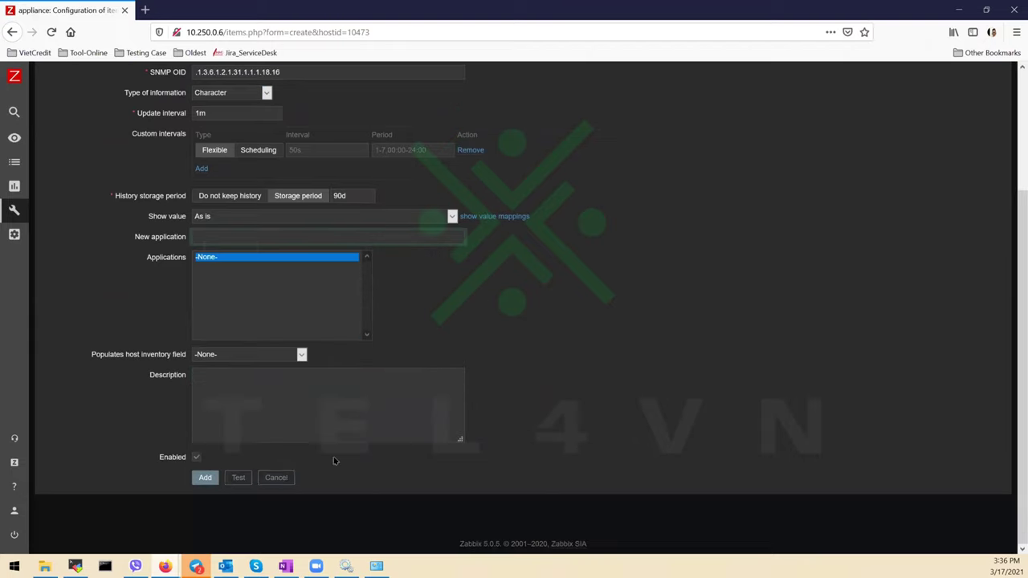
{"action": "left_click", "coordinate": [205, 477]}
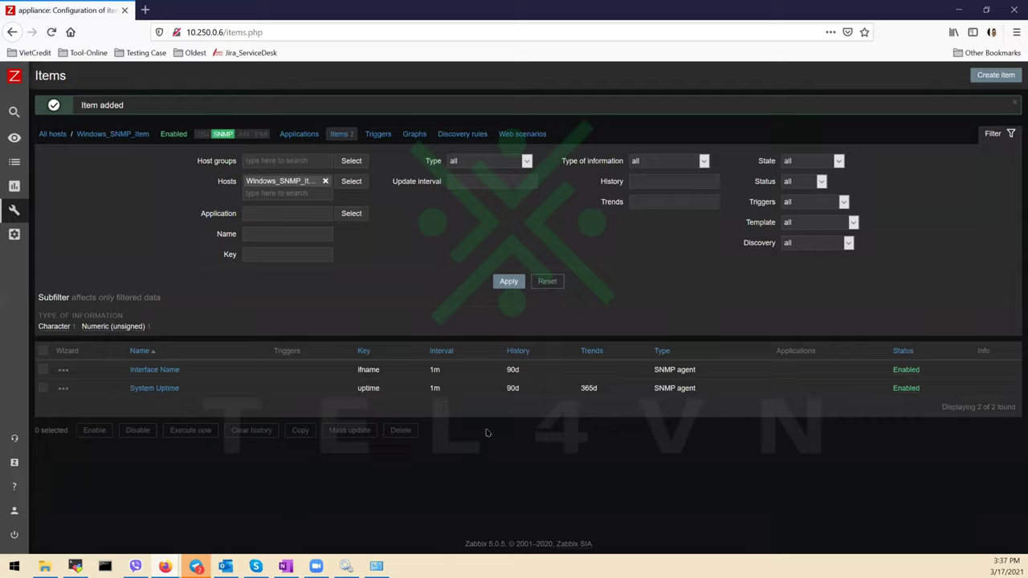
{"action": "mouse_move", "coordinate": [28, 213]}
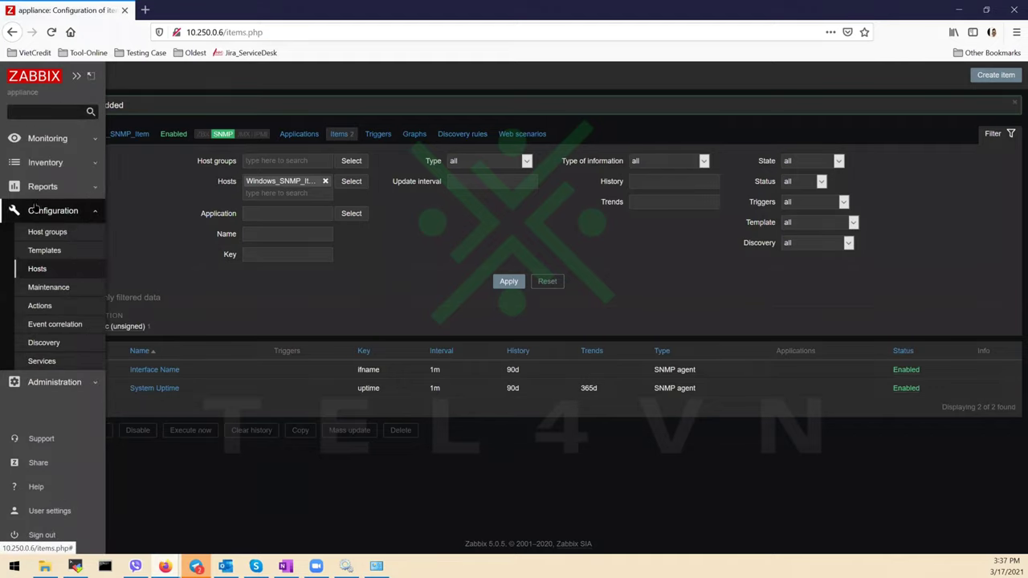
{"action": "left_click", "coordinate": [82, 140]}
Step: Filter Latest data to host Windows_SNMP_Item, where System Uptime reads 7h 41m 20s
{"action": "middle_click", "coordinate": [81, 216]}
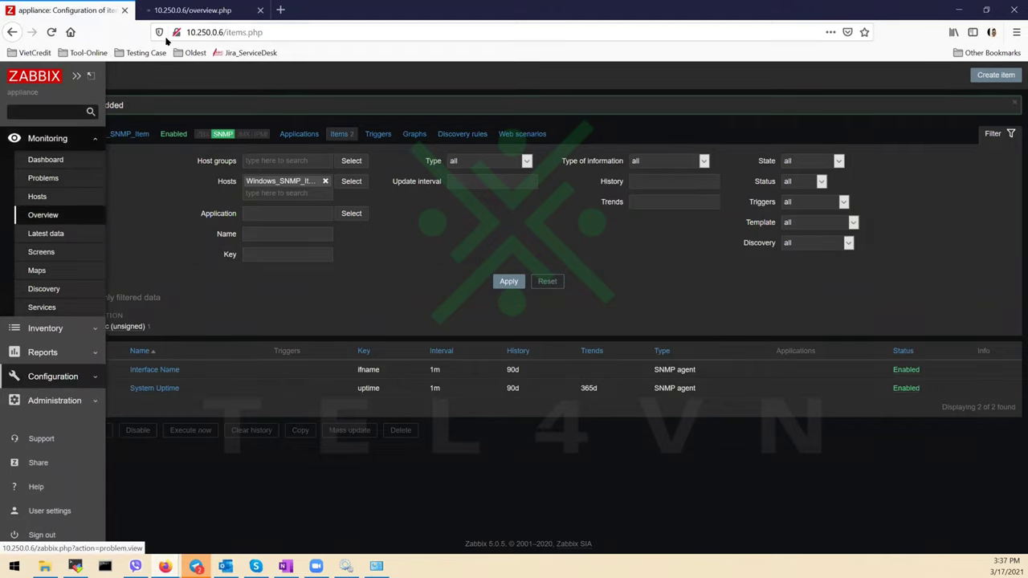
{"action": "left_click", "coordinate": [200, 10]}
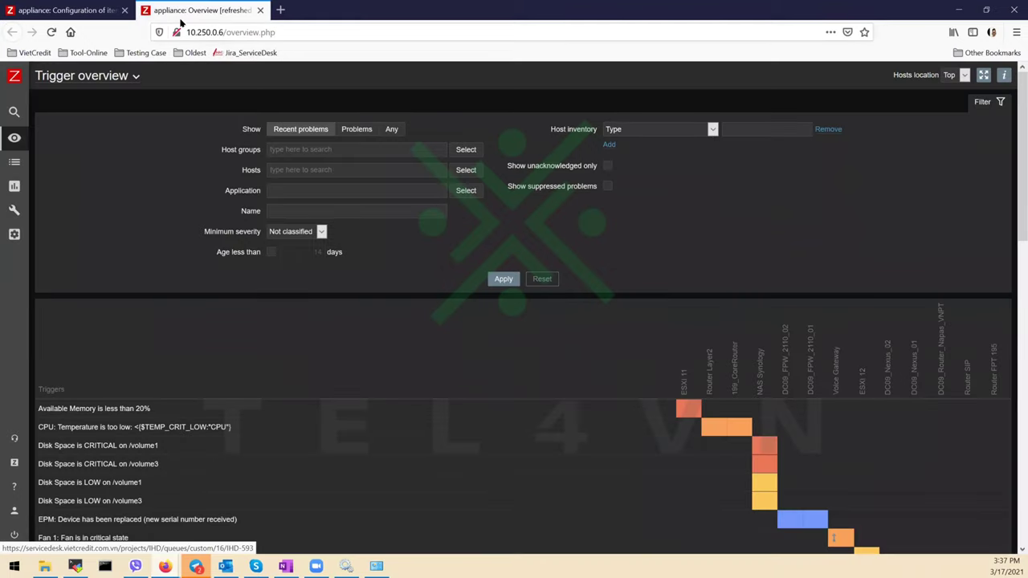
{"action": "left_click", "coordinate": [260, 10]}
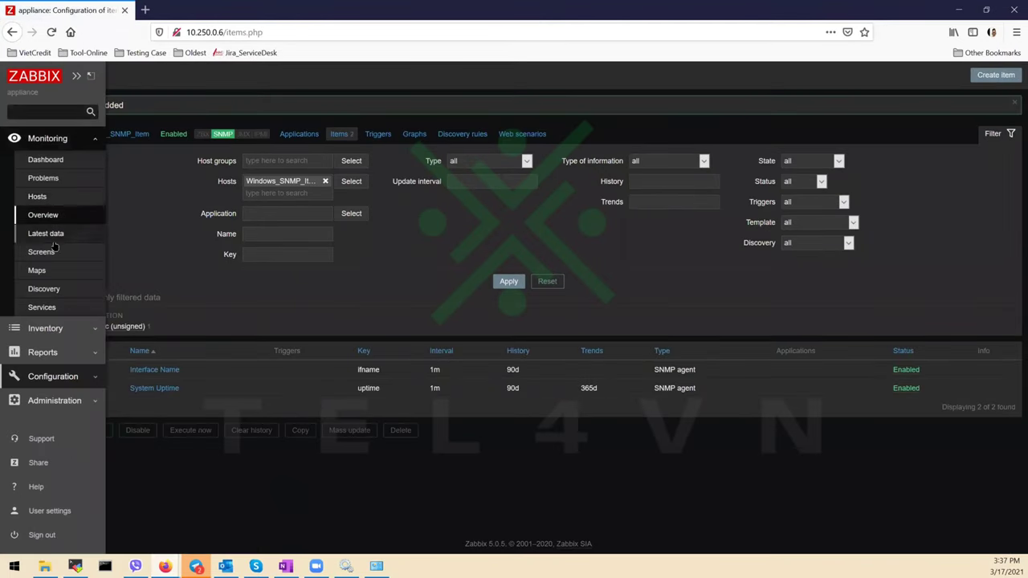
{"action": "middle_click", "coordinate": [60, 234]}
{"action": "left_click", "coordinate": [200, 10]}
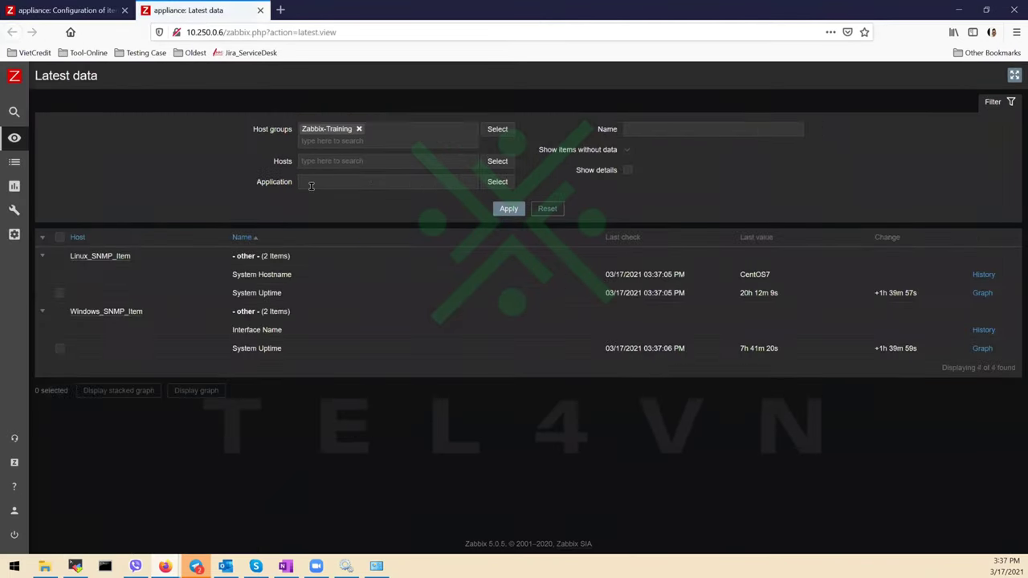
{"action": "left_click", "coordinate": [489, 164]}
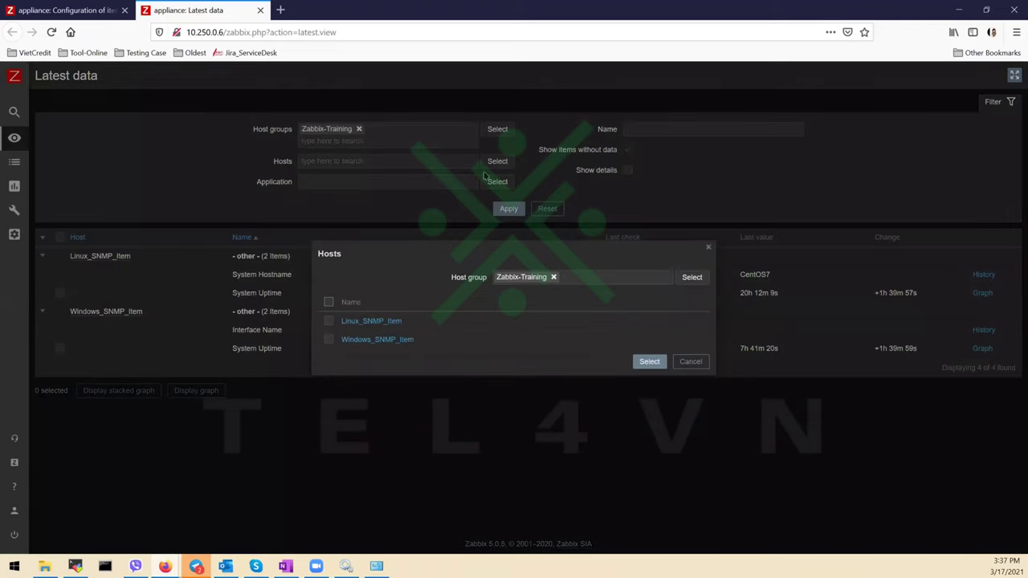
{"action": "left_click", "coordinate": [380, 340]}
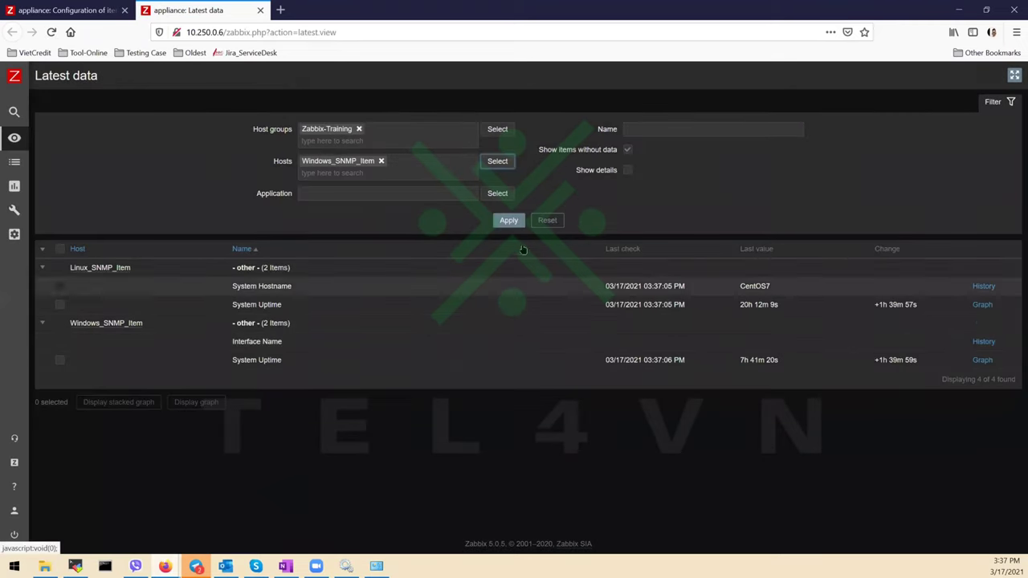
{"action": "left_click", "coordinate": [509, 220]}
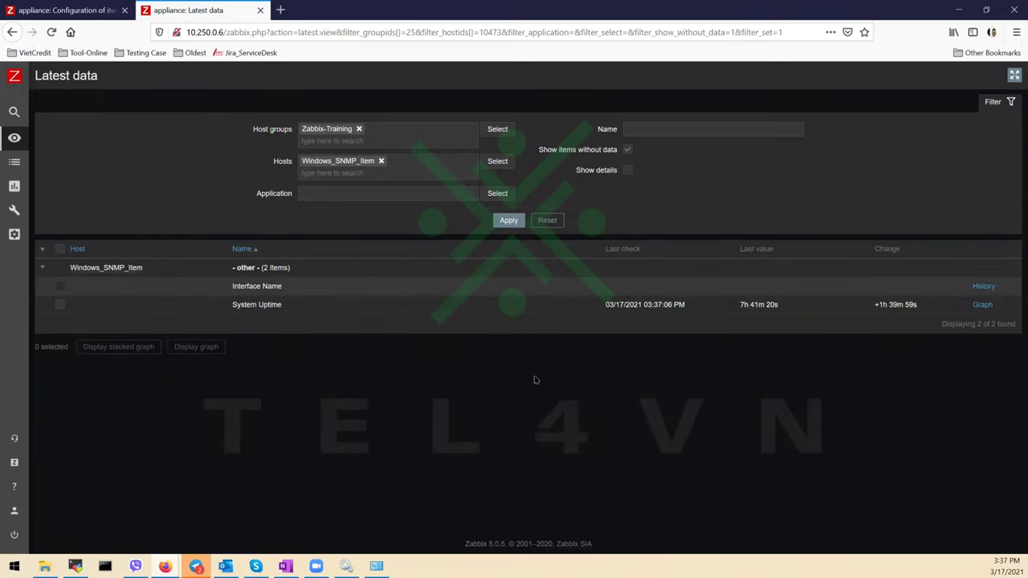
{"action": "left_click_drag", "start_coordinate": [740, 305], "coordinate": [783, 306]}
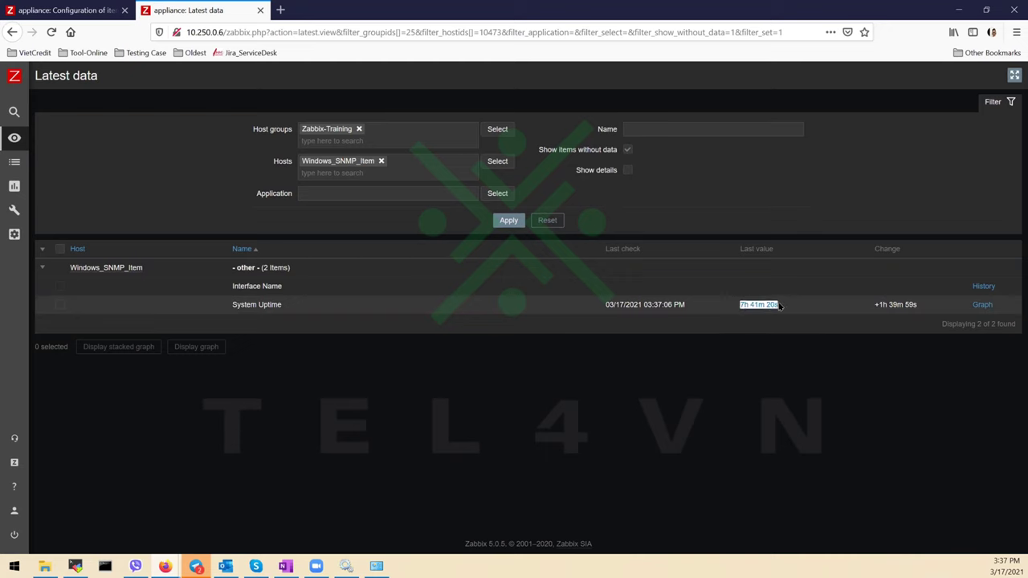
{"action": "left_click", "coordinate": [845, 358]}
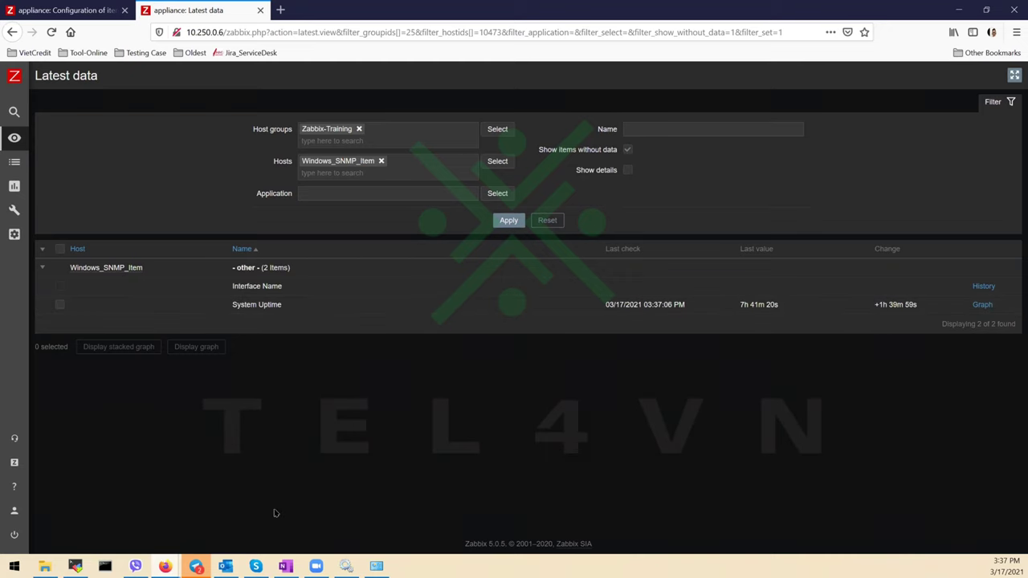
{"action": "left_click", "coordinate": [74, 566]}
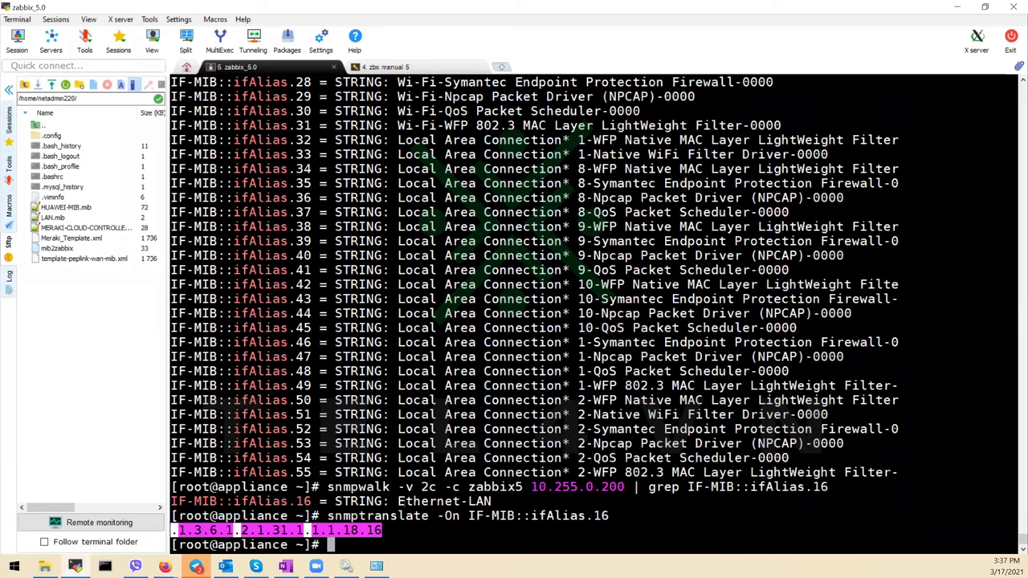
Step: Highlight Ethernet-LAN in the snmpwalk output, then minimize MobaXterm and reload the Zabbix page
{"action": "left_click_drag", "start_coordinate": [398, 501], "coordinate": [491, 501]}
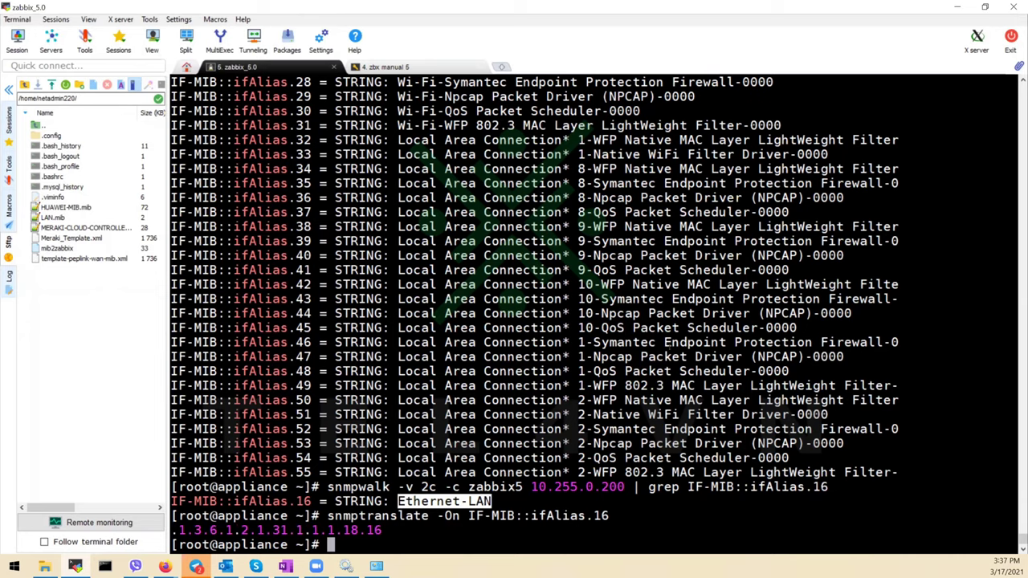
{"action": "left_click", "coordinate": [956, 7]}
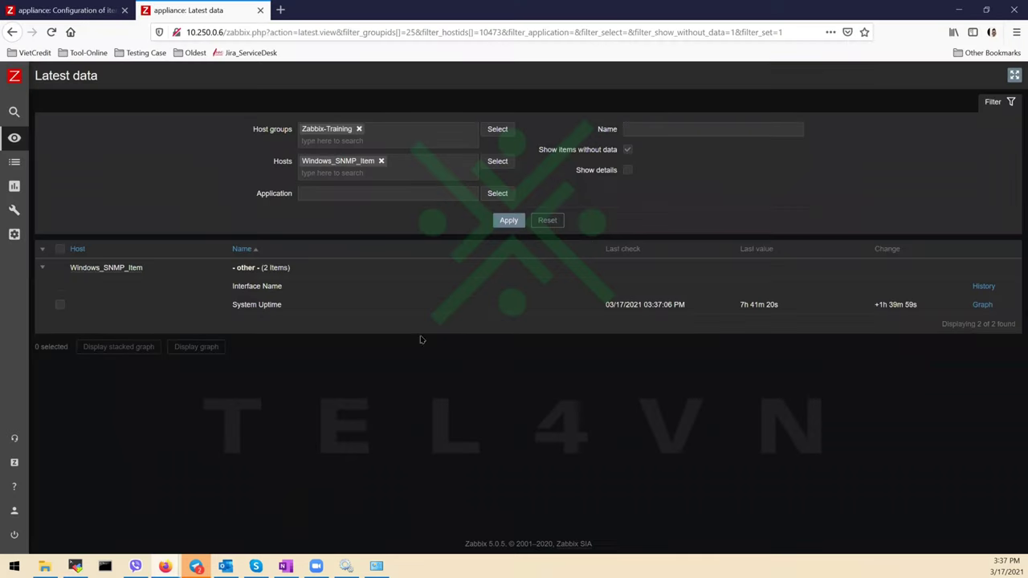
{"action": "left_click", "coordinate": [51, 32]}
Step: Test the Interface Name item and confirm it retrieves Ethernet-LAN from the host
{"action": "left_click", "coordinate": [63, 10]}
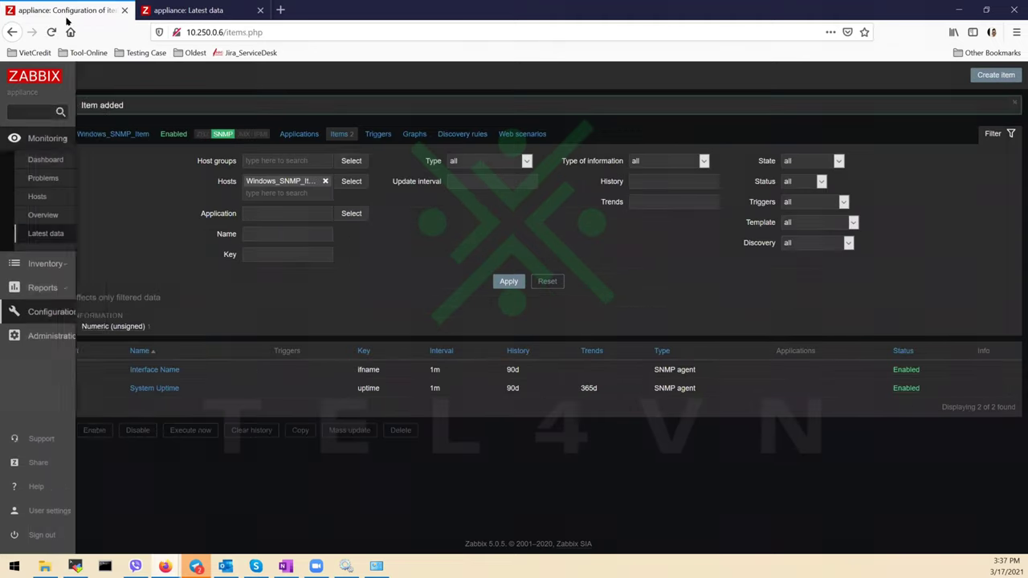
{"action": "left_click", "coordinate": [176, 372]}
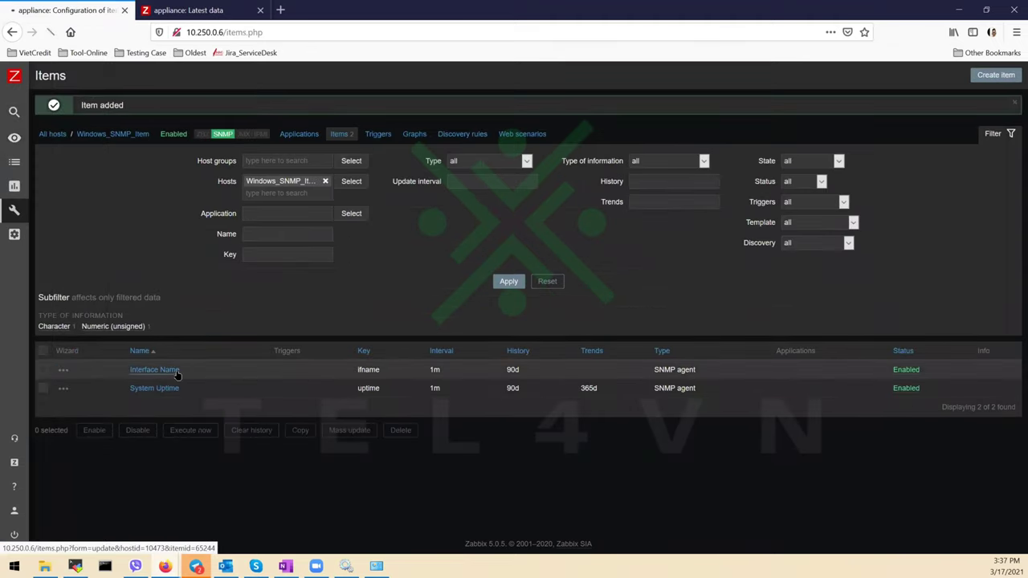
{"action": "scroll", "coordinate": [377, 420], "scroll_direction": "down", "scroll_amount": 3}
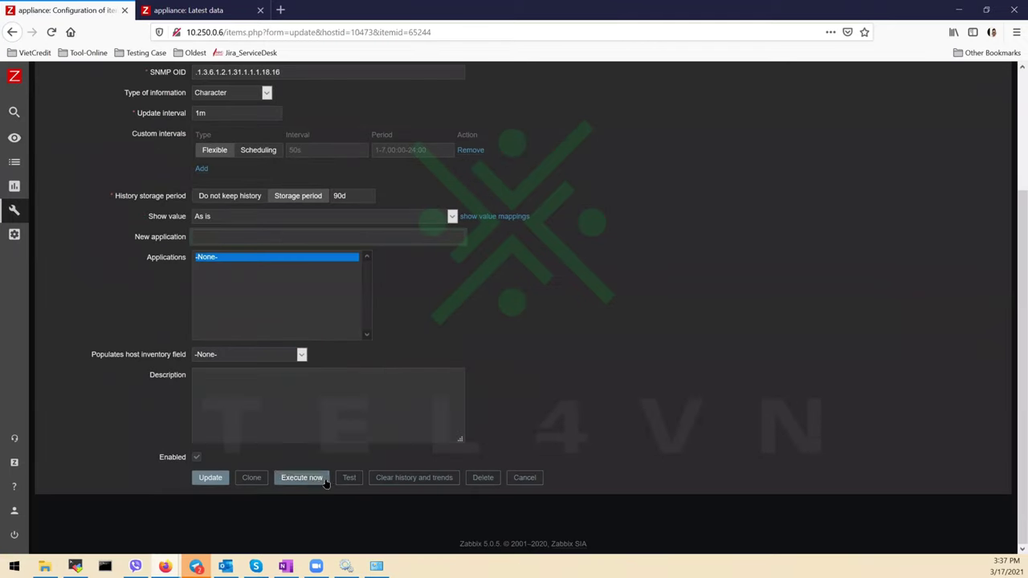
{"action": "left_click", "coordinate": [350, 477]}
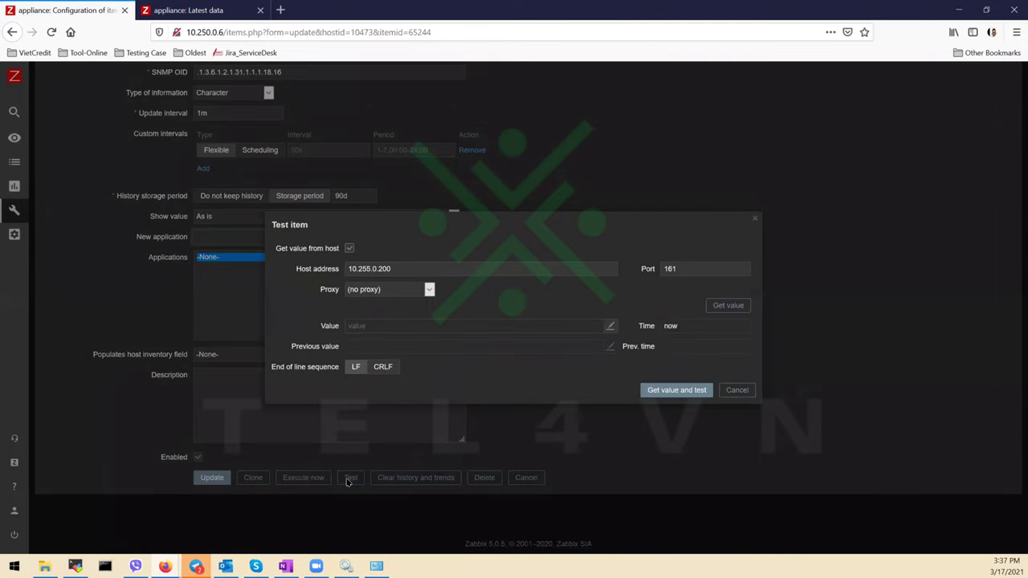
{"action": "left_click", "coordinate": [726, 307]}
{"action": "left_click", "coordinate": [735, 391]}
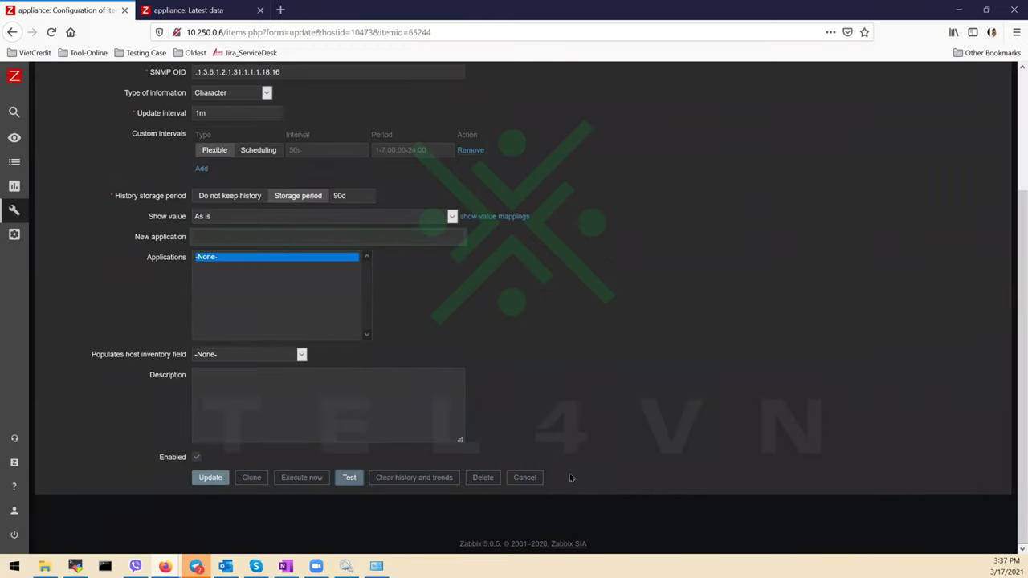
Step: Reload Latest data until Interface Name shows the value Ethernet-LAN
{"action": "left_click", "coordinate": [159, 8]}
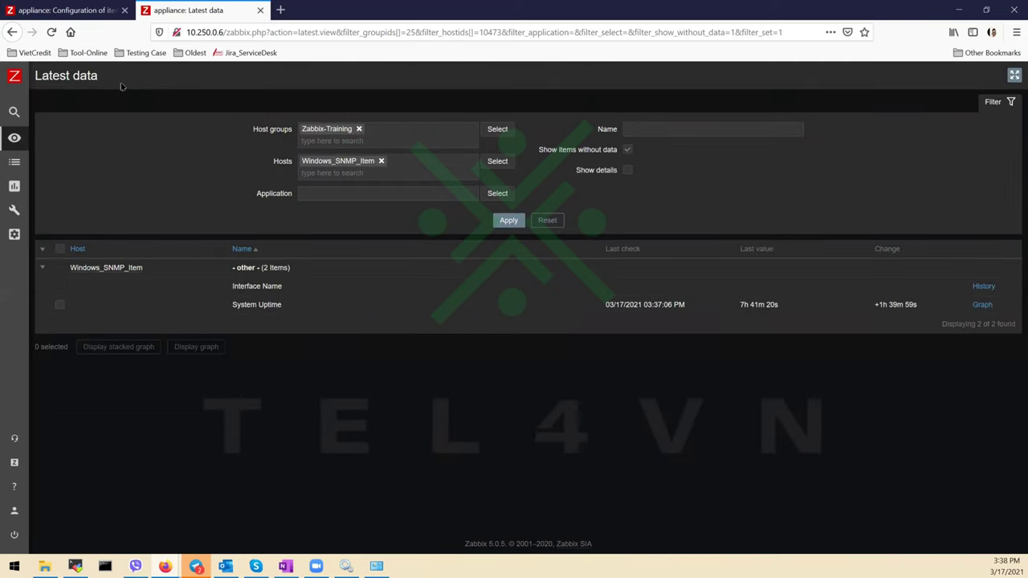
{"action": "left_click", "coordinate": [51, 37]}
{"action": "left_click", "coordinate": [50, 36]}
{"action": "left_click", "coordinate": [50, 37]}
{"action": "left_click", "coordinate": [51, 37]}
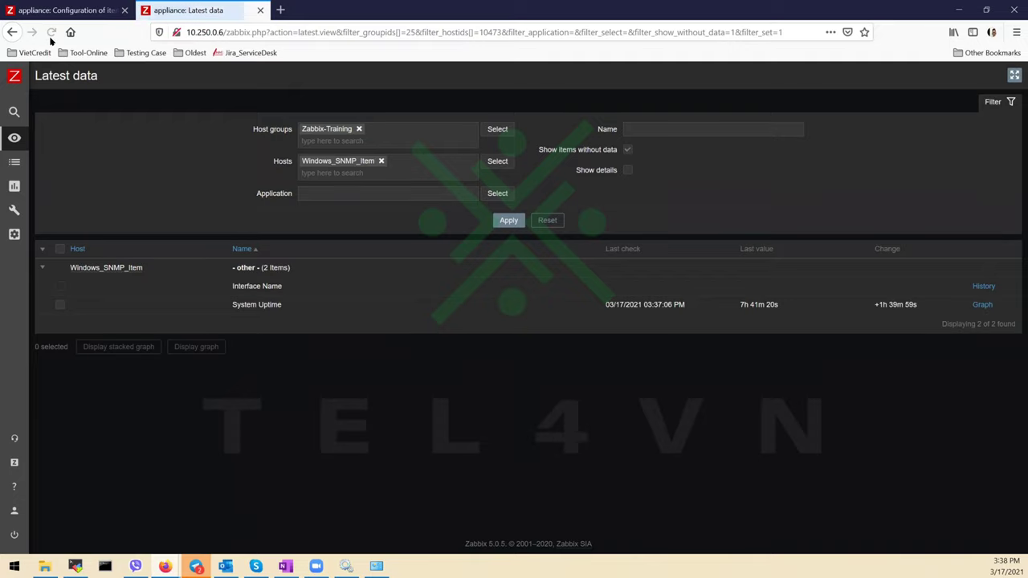
{"action": "left_click", "coordinate": [50, 37]}
{"action": "left_click", "coordinate": [50, 37]}
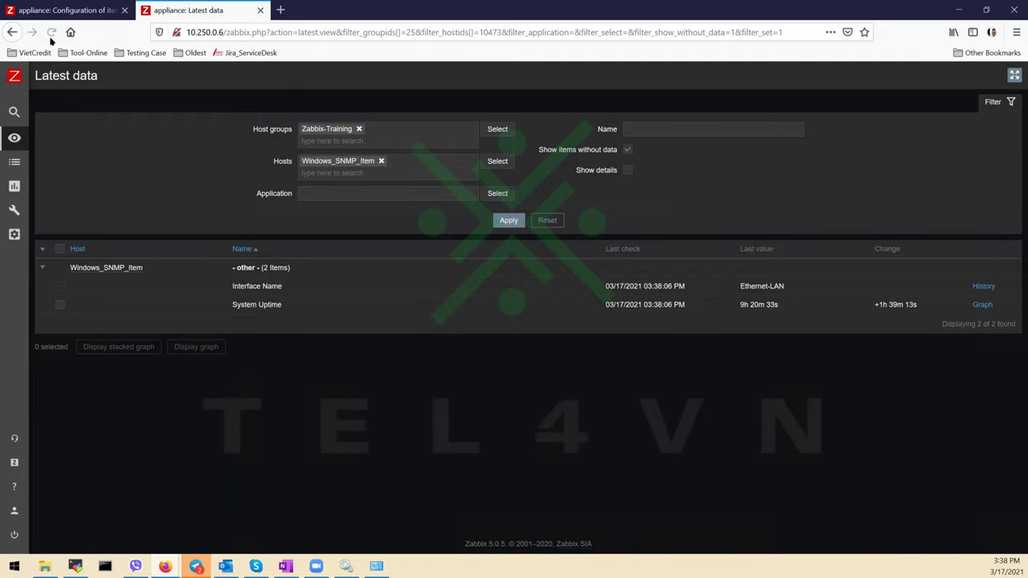
{"action": "double_click", "coordinate": [742, 287]}
{"action": "key", "text": "ctrl+c"}
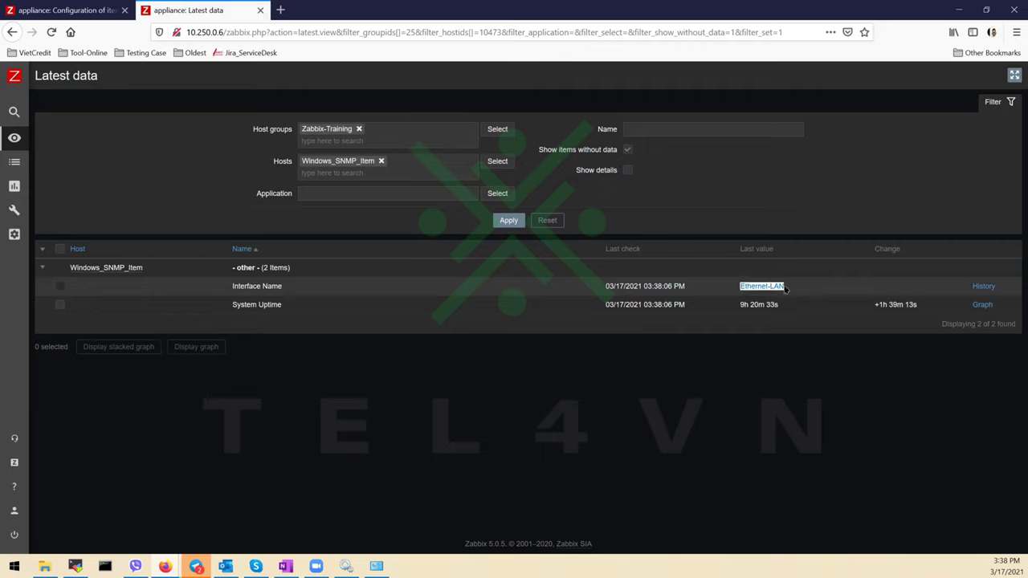
Step: Rename the Ethernet-LAN network adapter to Ethernet-Local-Cable
{"action": "left_click", "coordinate": [376, 566]}
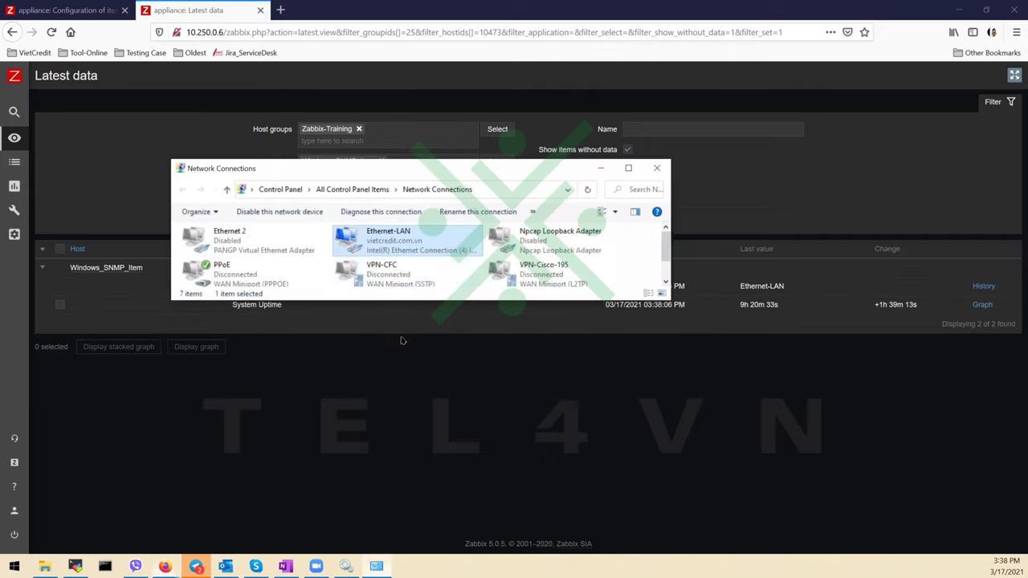
{"action": "left_click", "coordinate": [411, 244]}
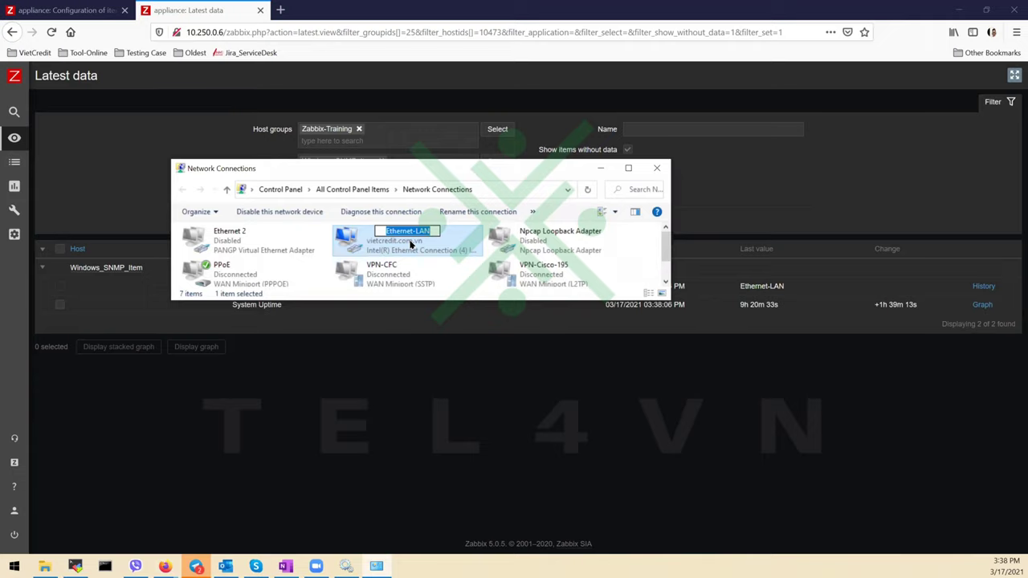
{"action": "key", "text": "ctrl+v"}
{"action": "key", "text": "BackSpace"}
{"action": "key", "text": "BackSpace"}
{"action": "key", "text": "BackSpace"}
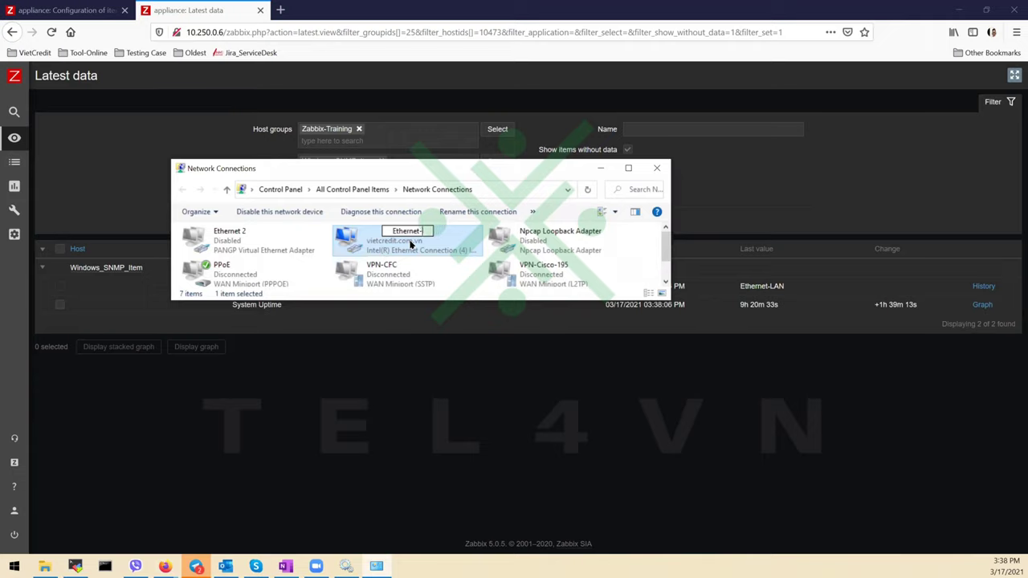
{"action": "type", "text": "Local"}
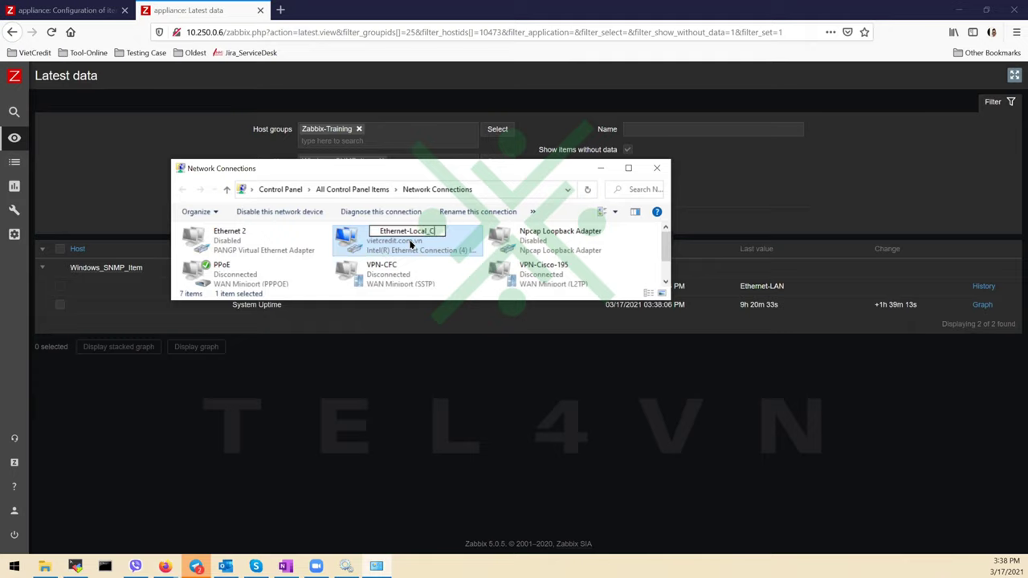
{"action": "type", "text": "-Cable"}
{"action": "key", "text": "Return"}
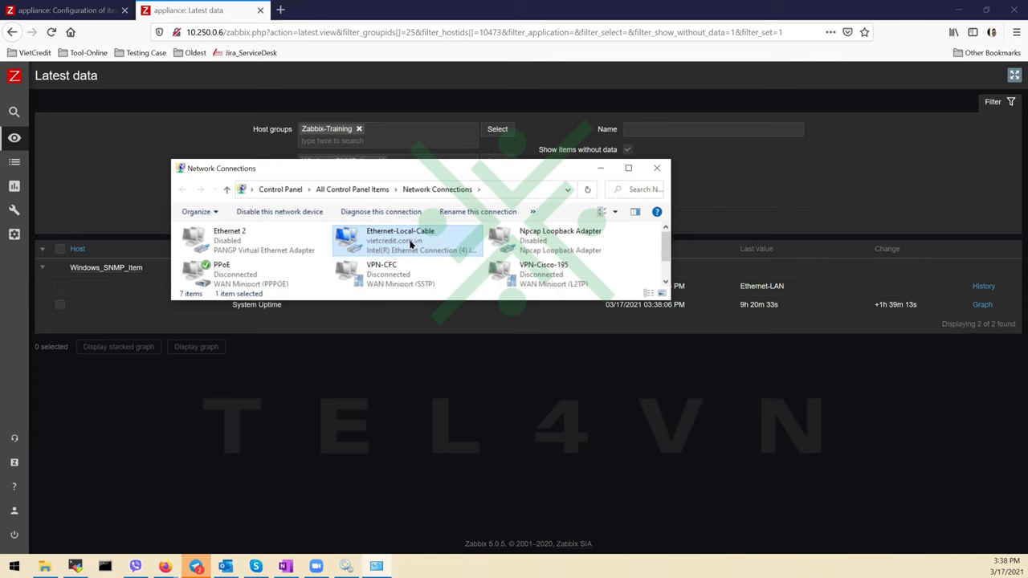
{"action": "left_click", "coordinate": [376, 566]}
Step: Rerun the snmpwalk ifAlias.16 query and highlight the new Ethernet-Local-Cable result
{"action": "left_click", "coordinate": [75, 566]}
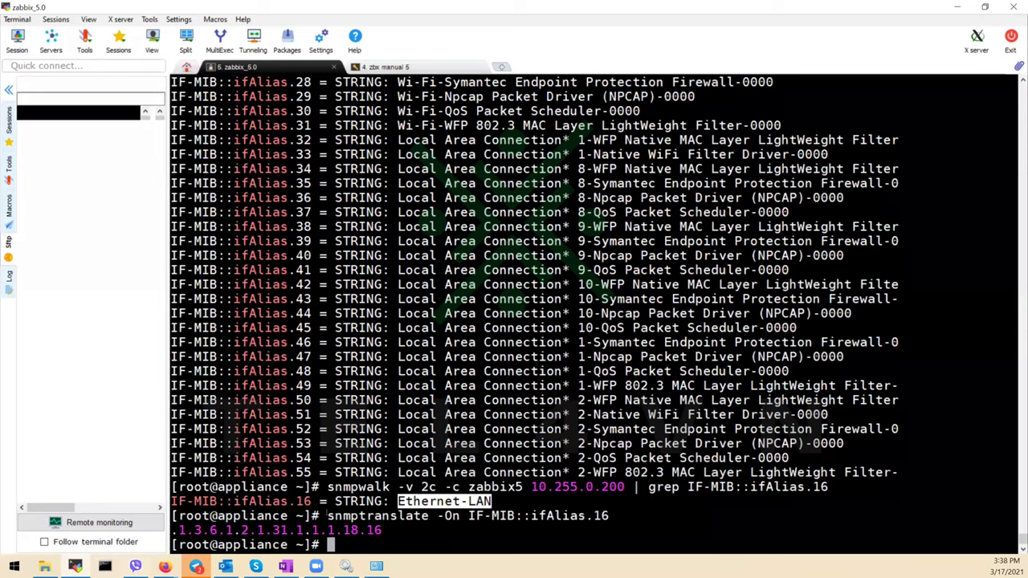
{"action": "key", "text": "Up"}
{"action": "key", "text": "Up"}
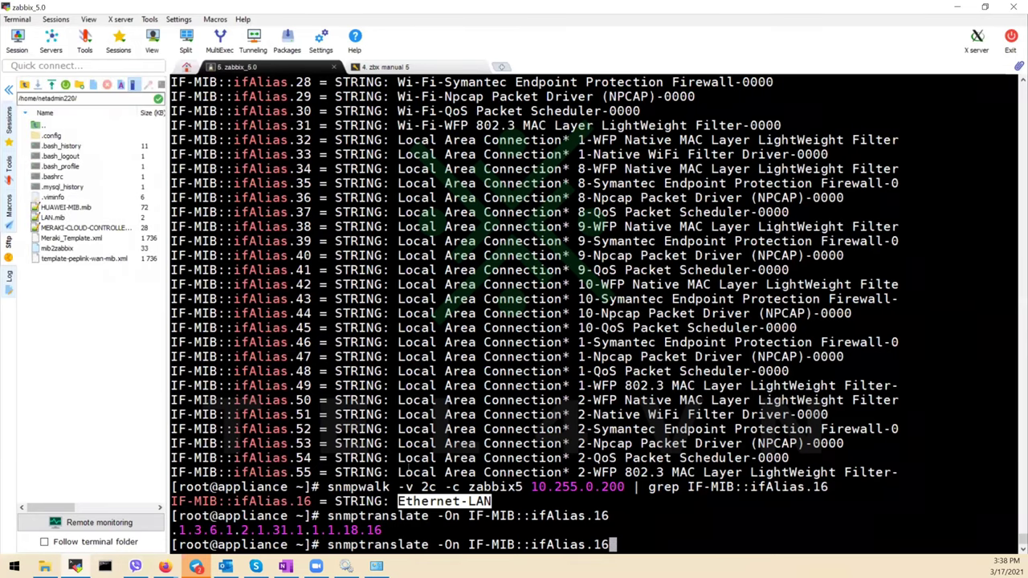
{"action": "key", "text": "Return"}
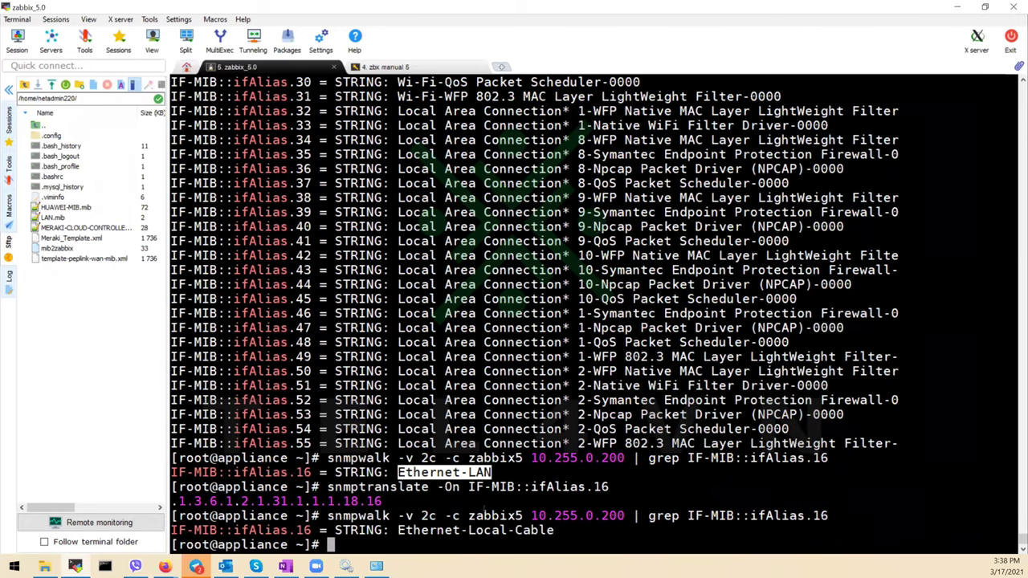
{"action": "left_click_drag", "start_coordinate": [399, 530], "coordinate": [554, 530]}
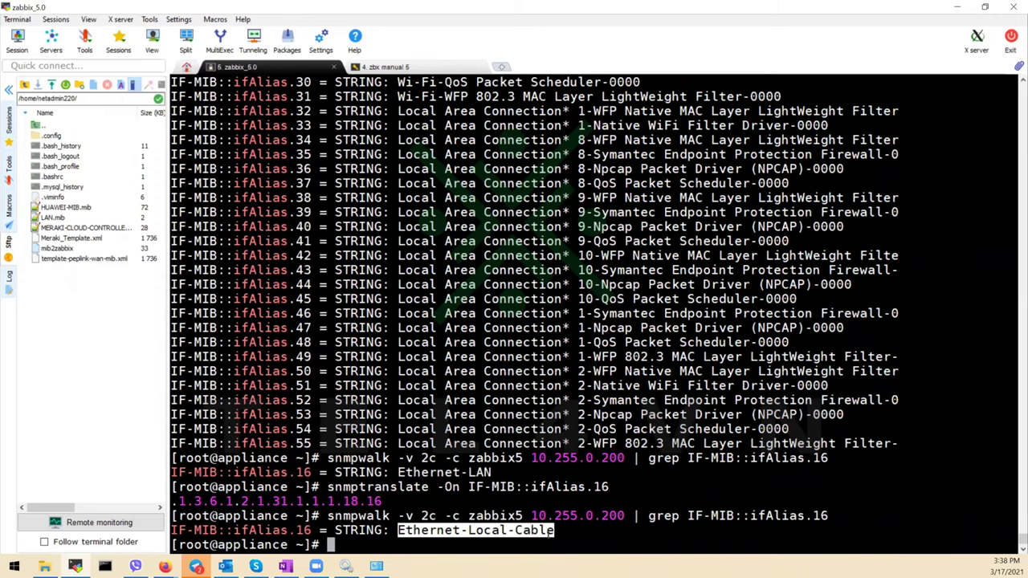
{"action": "left_click", "coordinate": [164, 567]}
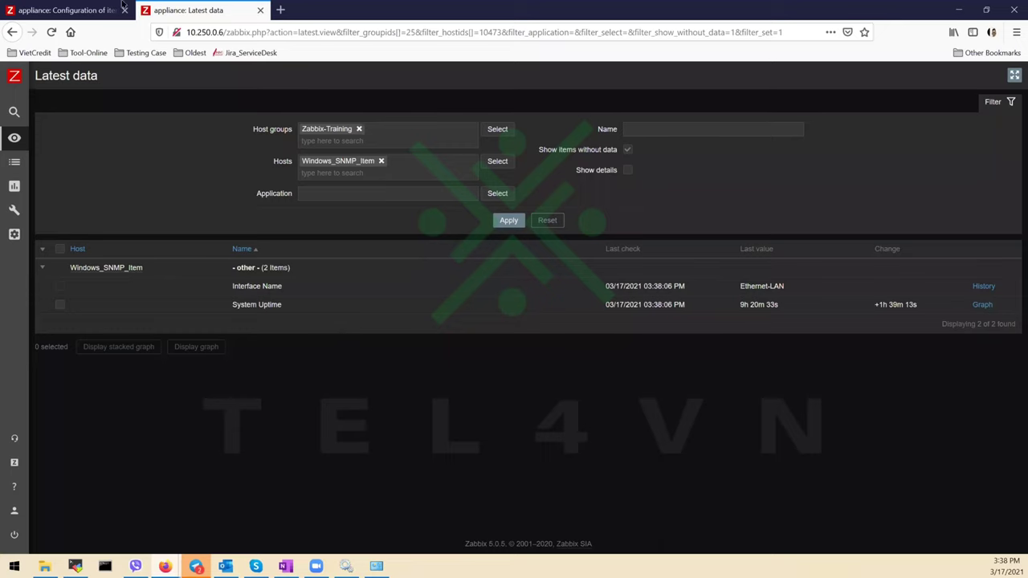
{"action": "left_click", "coordinate": [56, 10]}
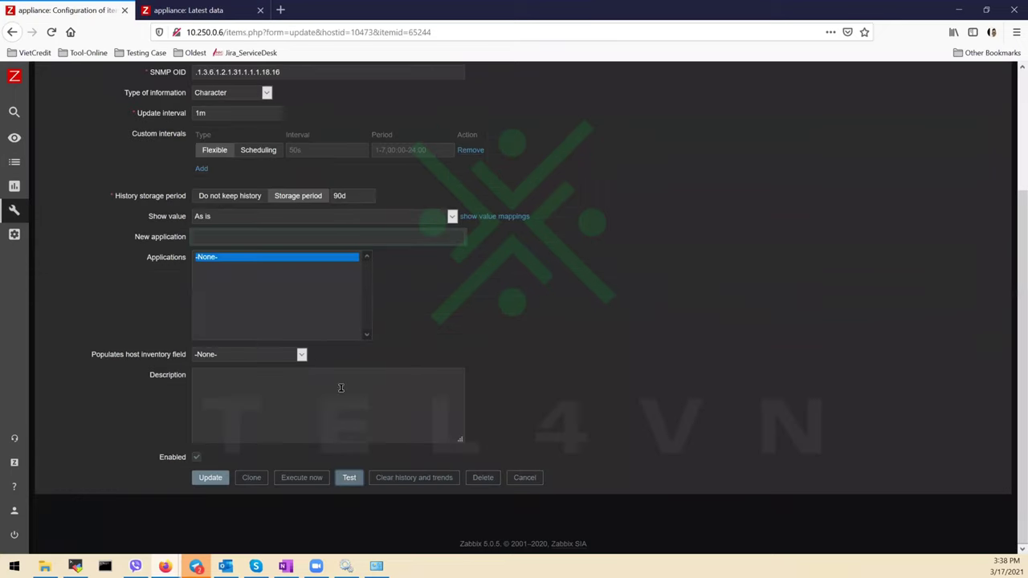
{"action": "left_click", "coordinate": [354, 483]}
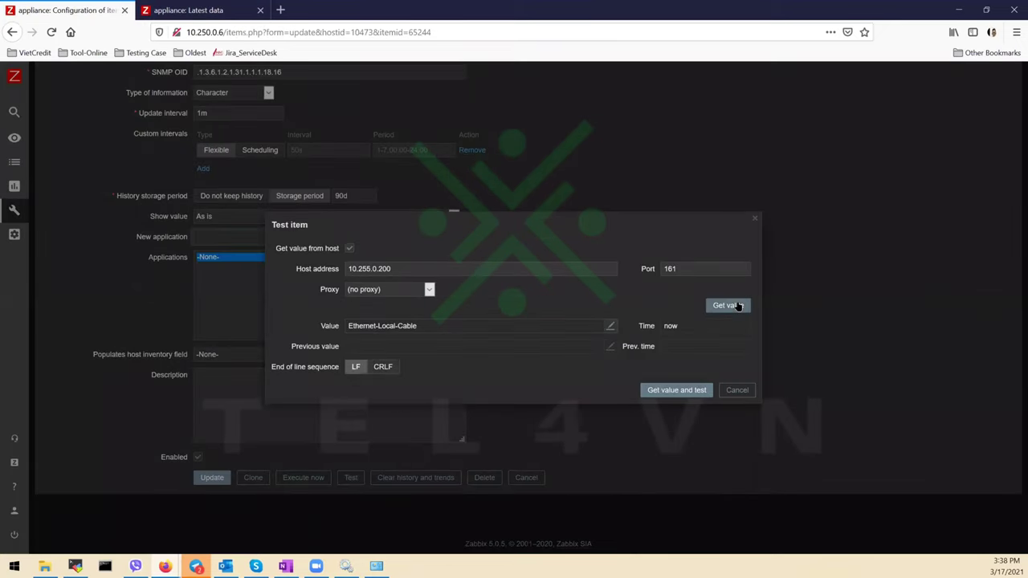
{"action": "left_click", "coordinate": [737, 306]}
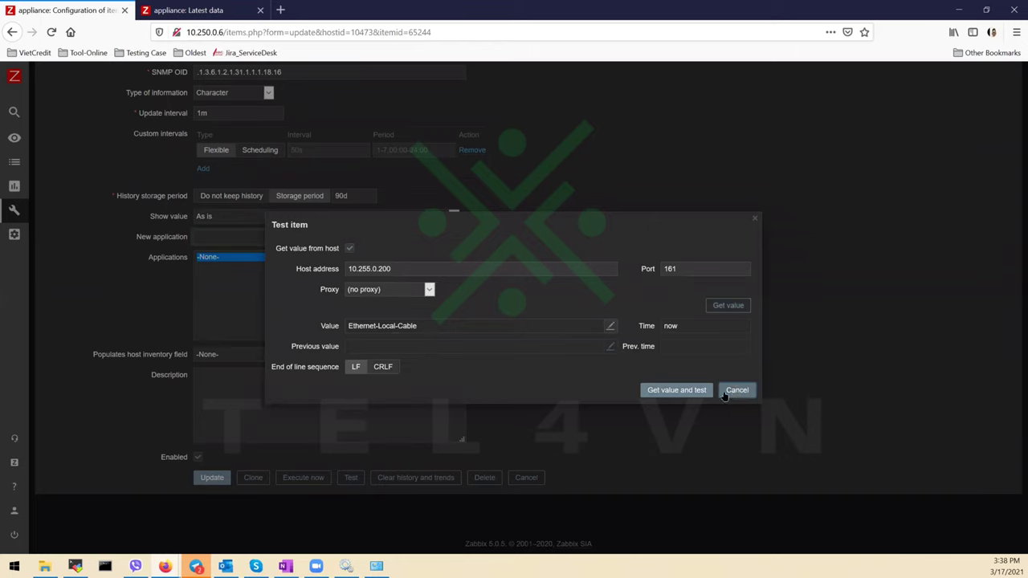
{"action": "left_click", "coordinate": [737, 389]}
{"action": "left_click", "coordinate": [189, 10]}
{"action": "left_click", "coordinate": [52, 32]}
{"action": "left_click", "coordinate": [51, 32]}
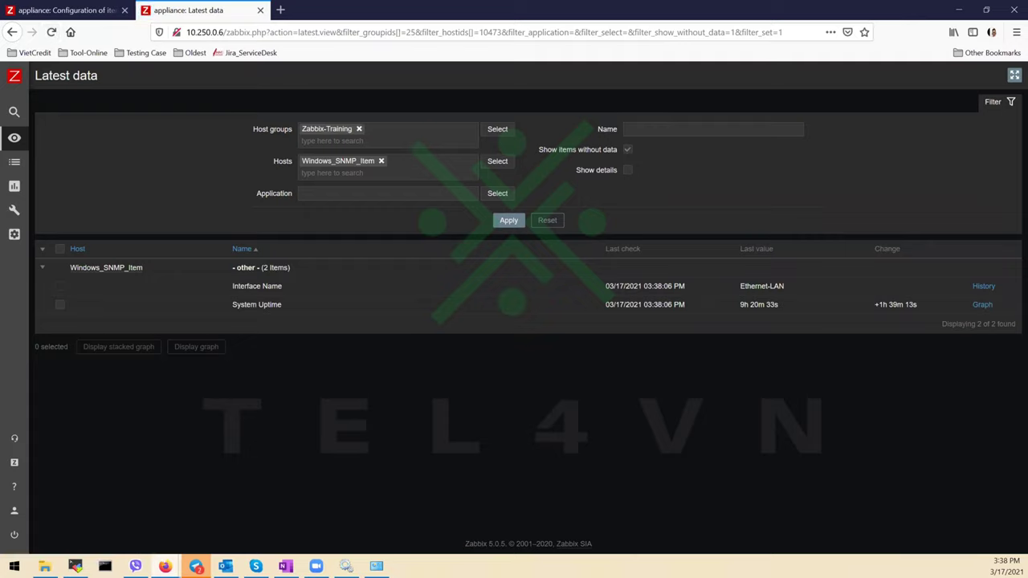
{"action": "left_click", "coordinate": [285, 566]}
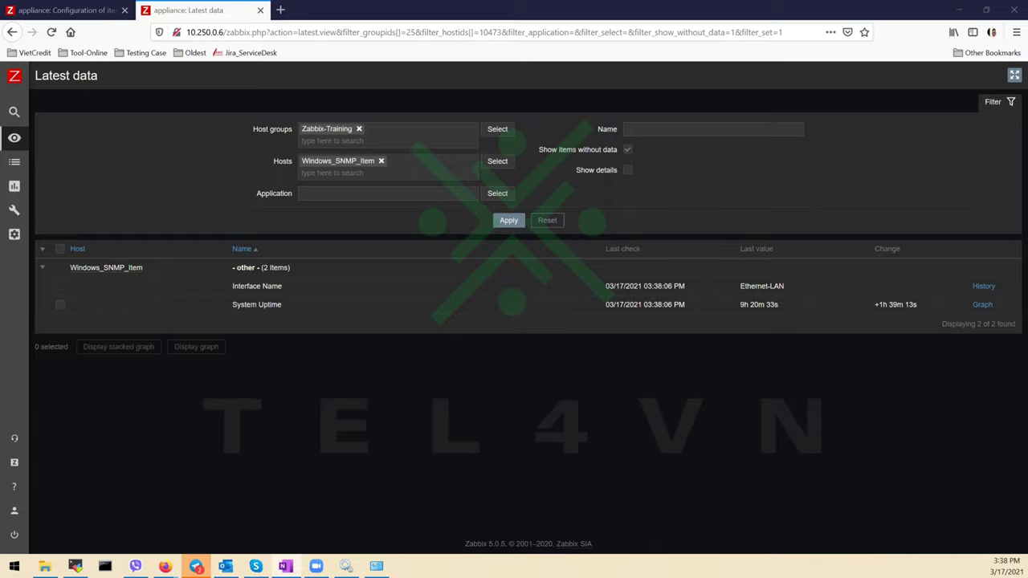